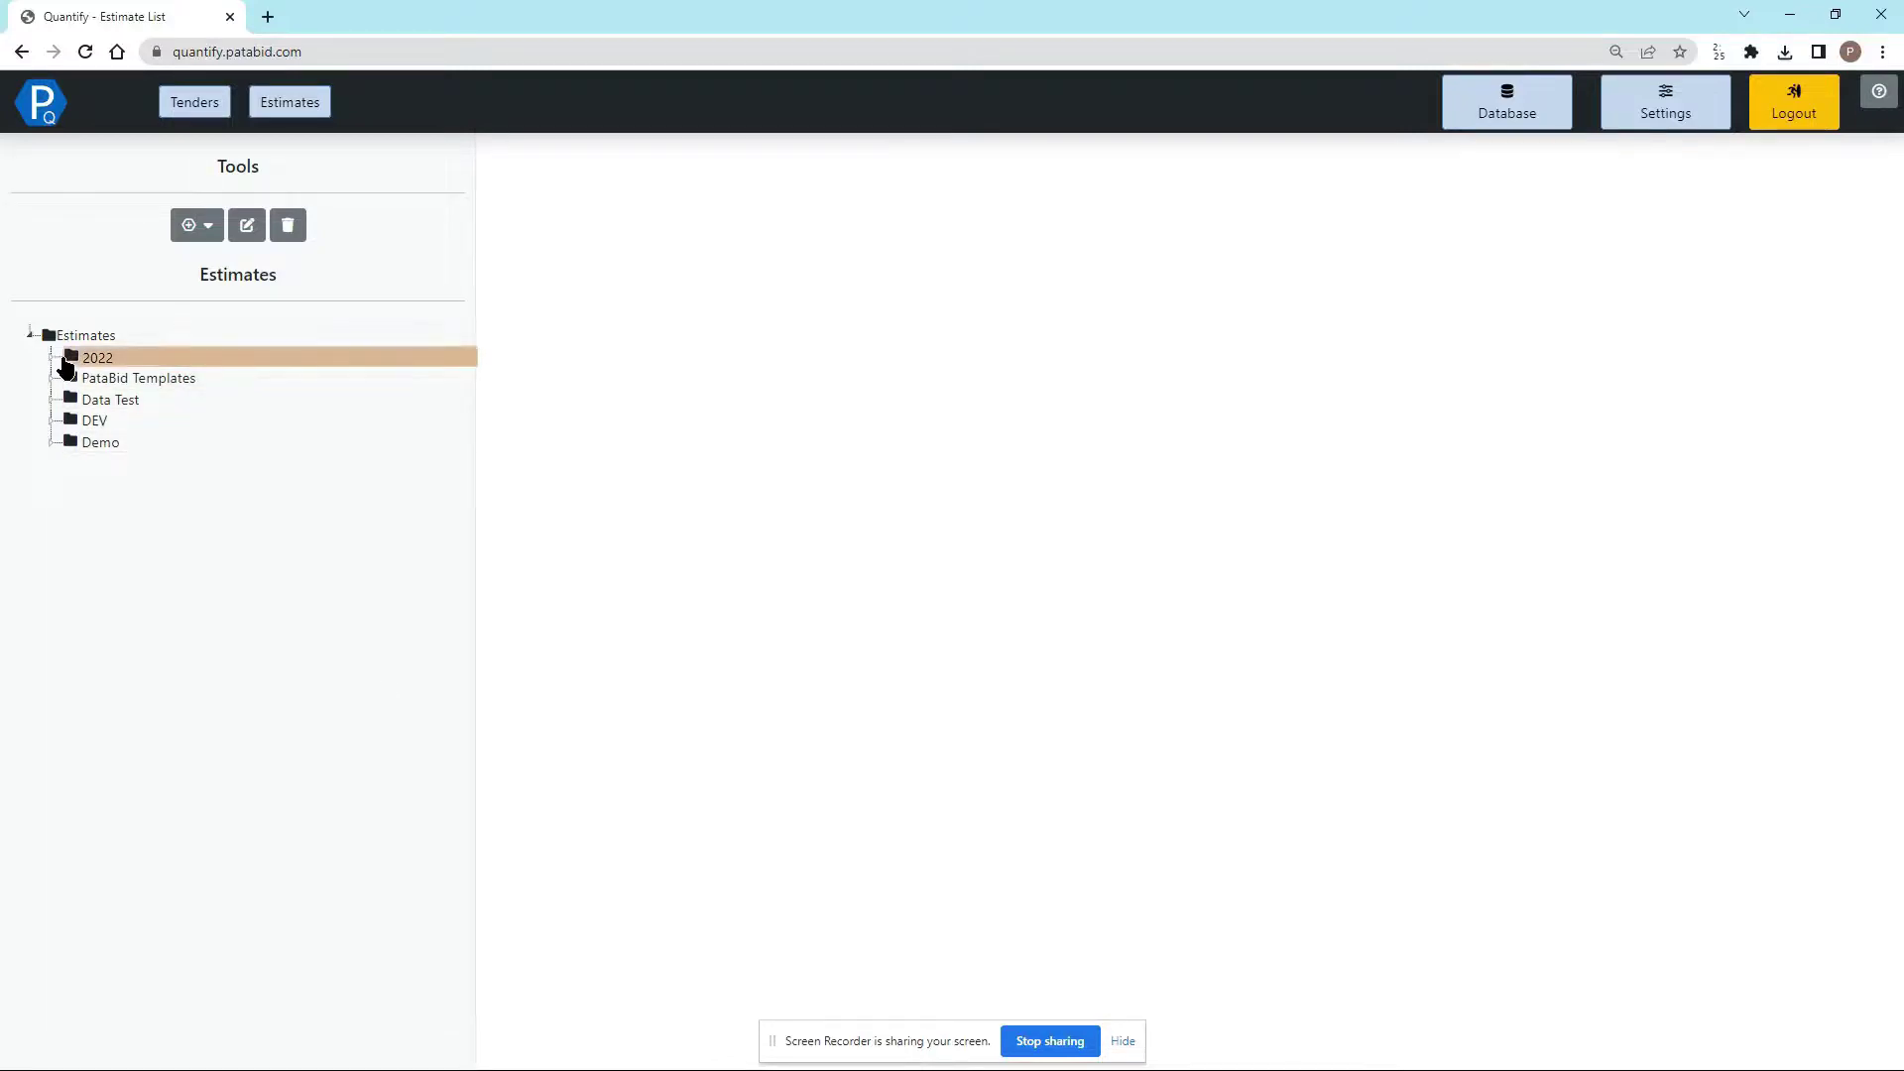
Create a new folder named Training under Estimates
right_click(70, 340)
left_click(105, 421)
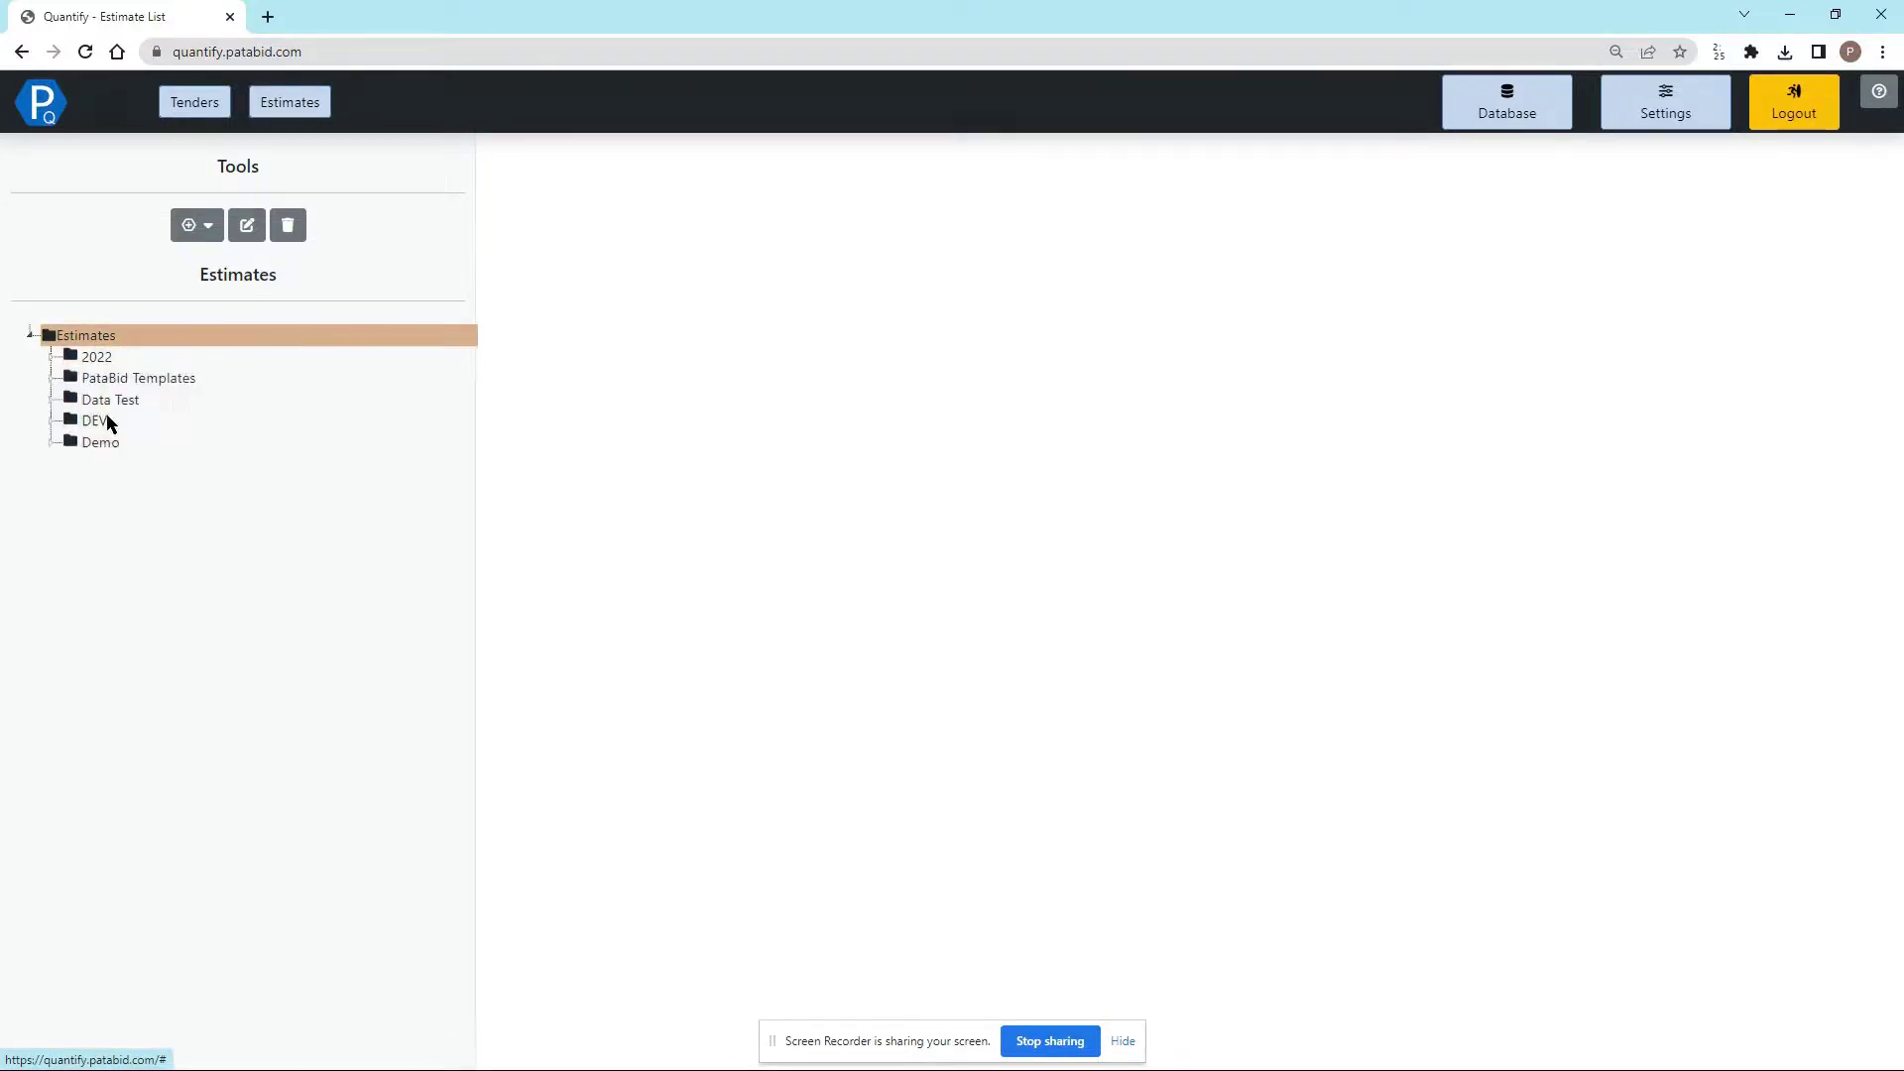
left_click(816, 208)
type("Tr")
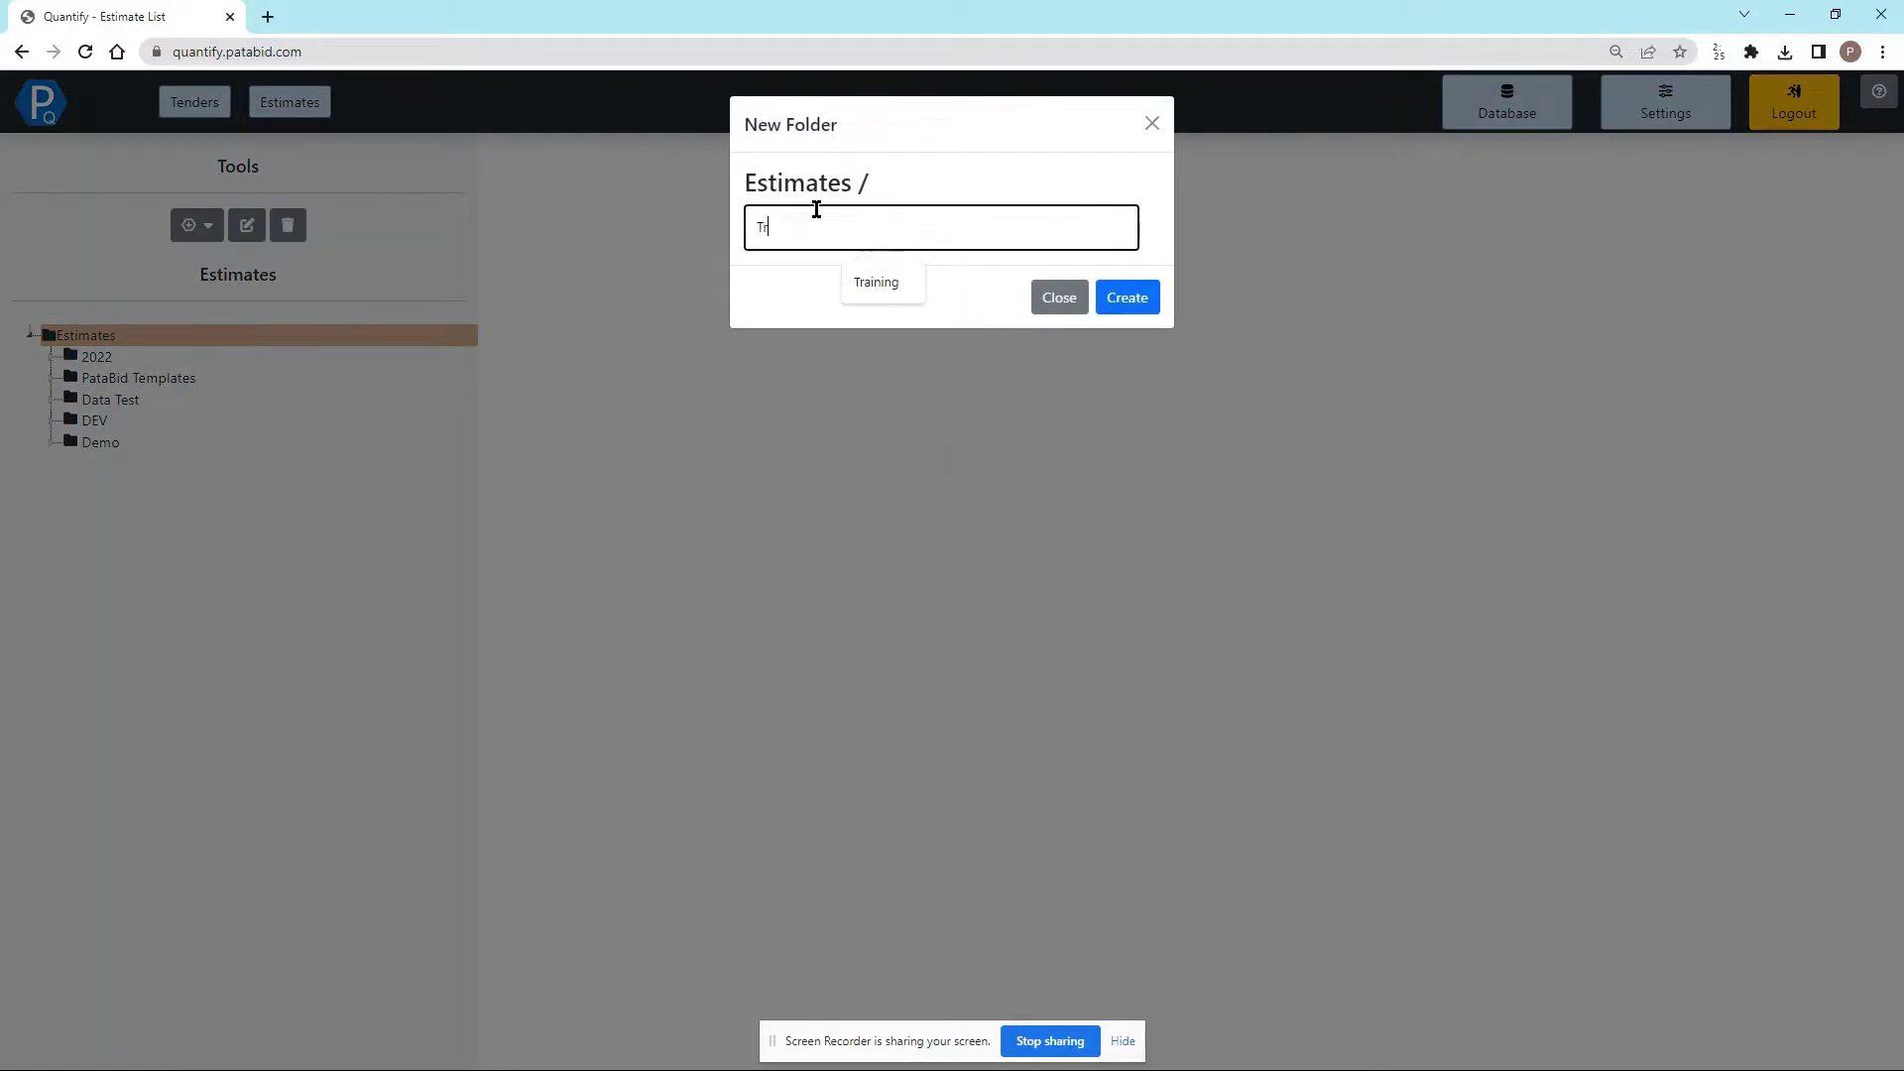
type("aining")
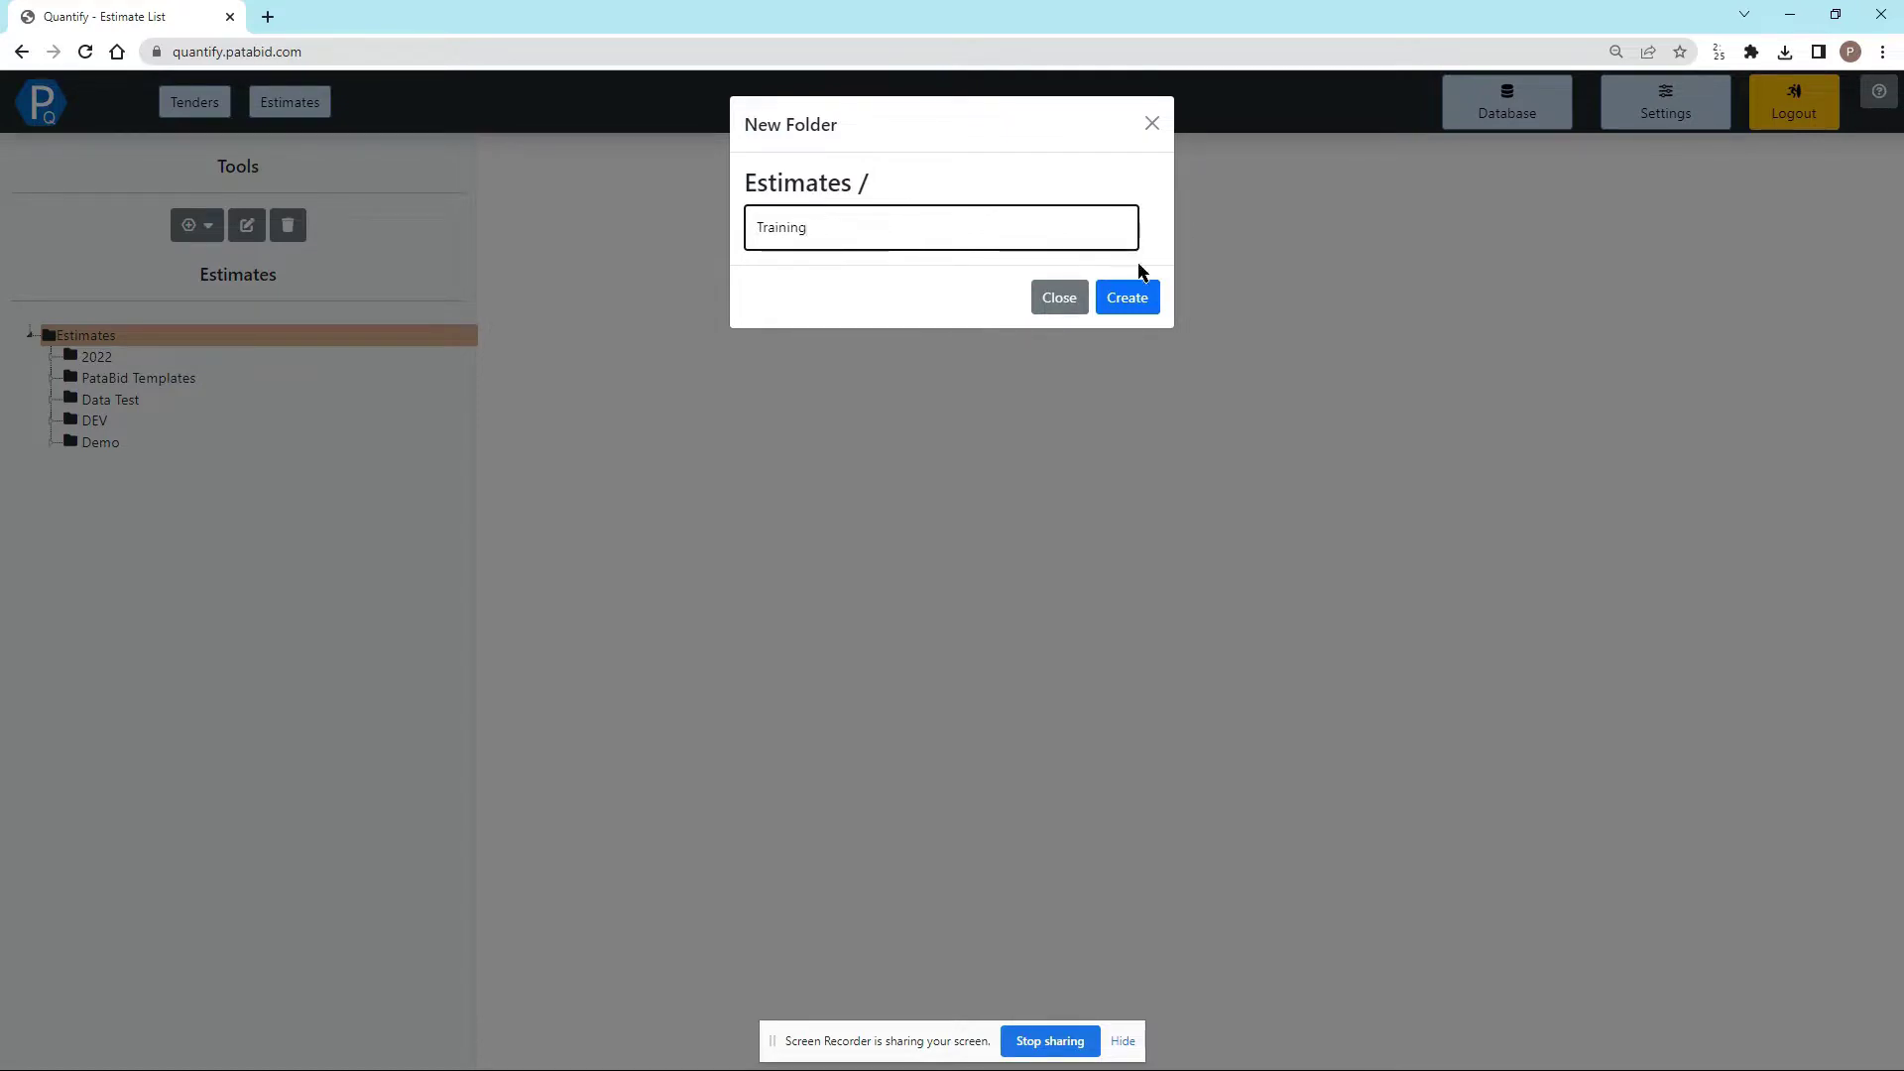
left_click(1129, 294)
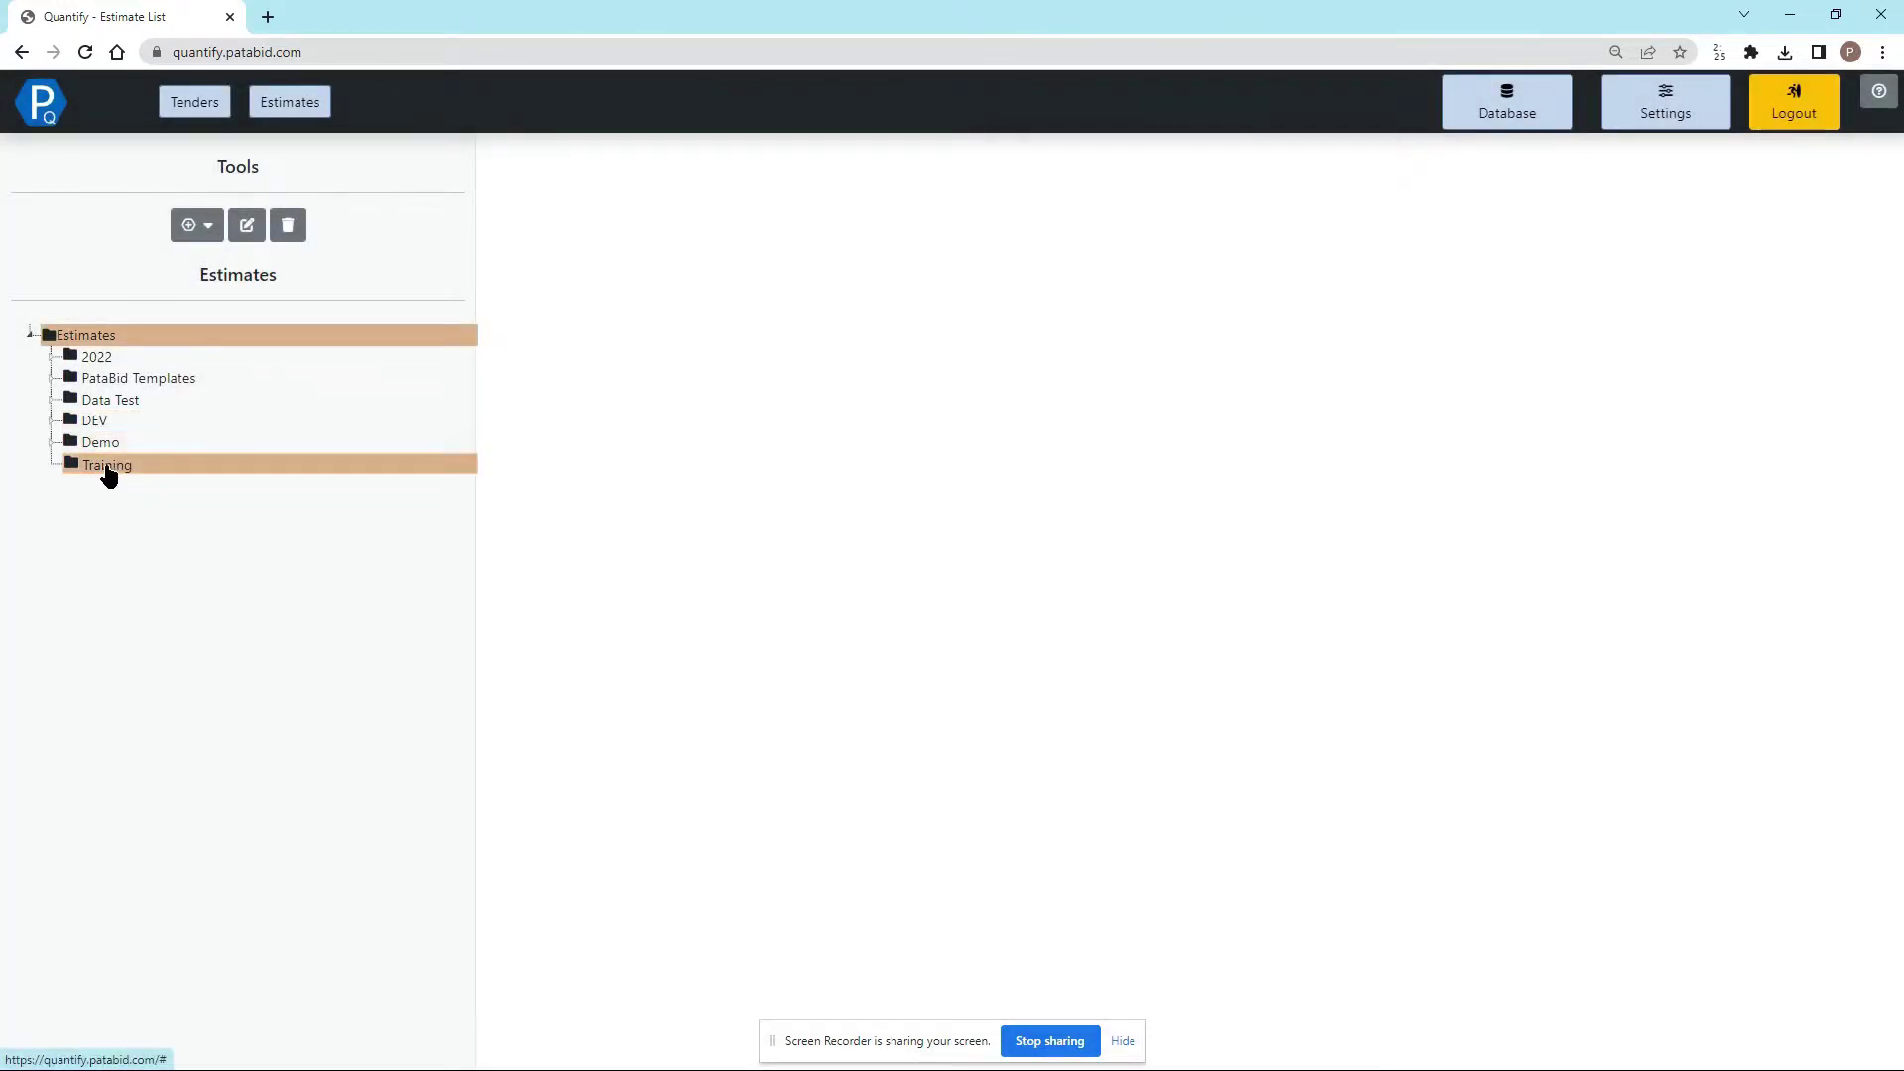
Create estimate 2022-01 in Training from the Default Template and show its details
right_click(106, 466)
left_click(142, 526)
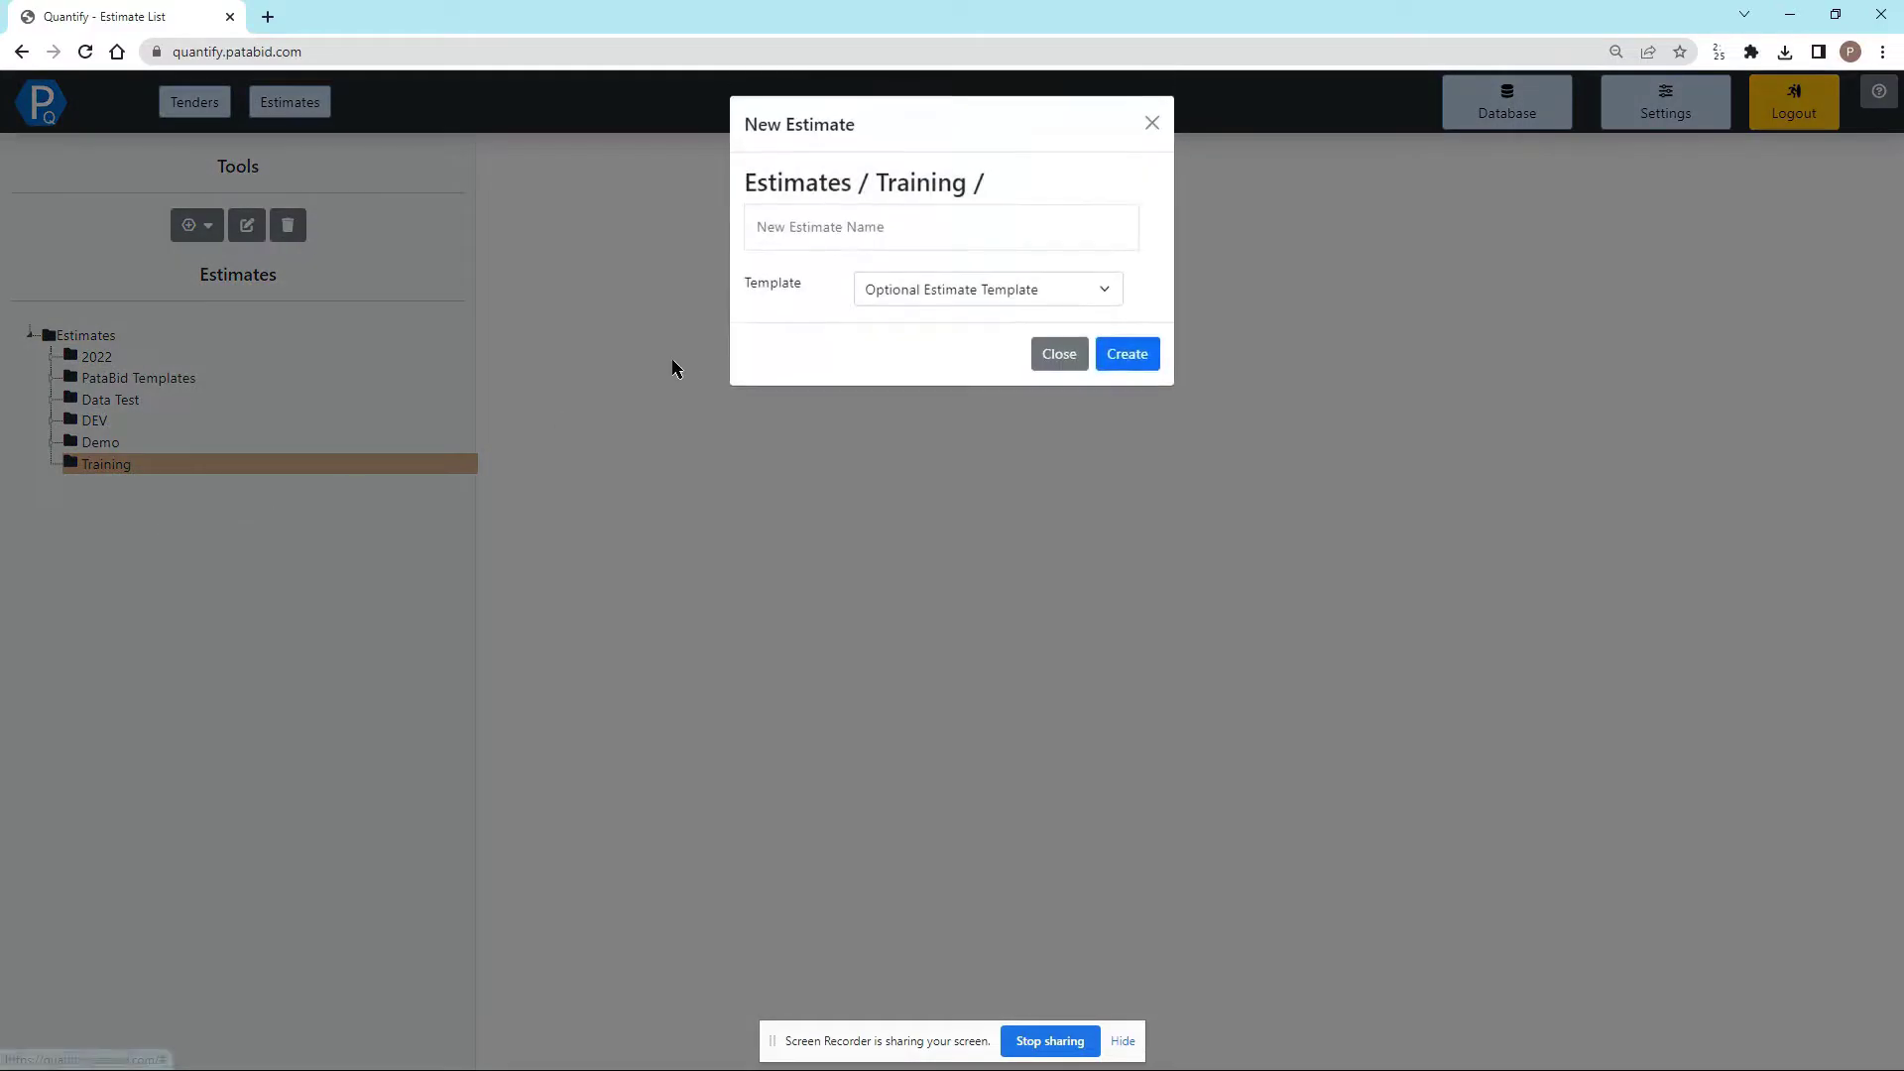
left_click(910, 229)
type("2022-1")
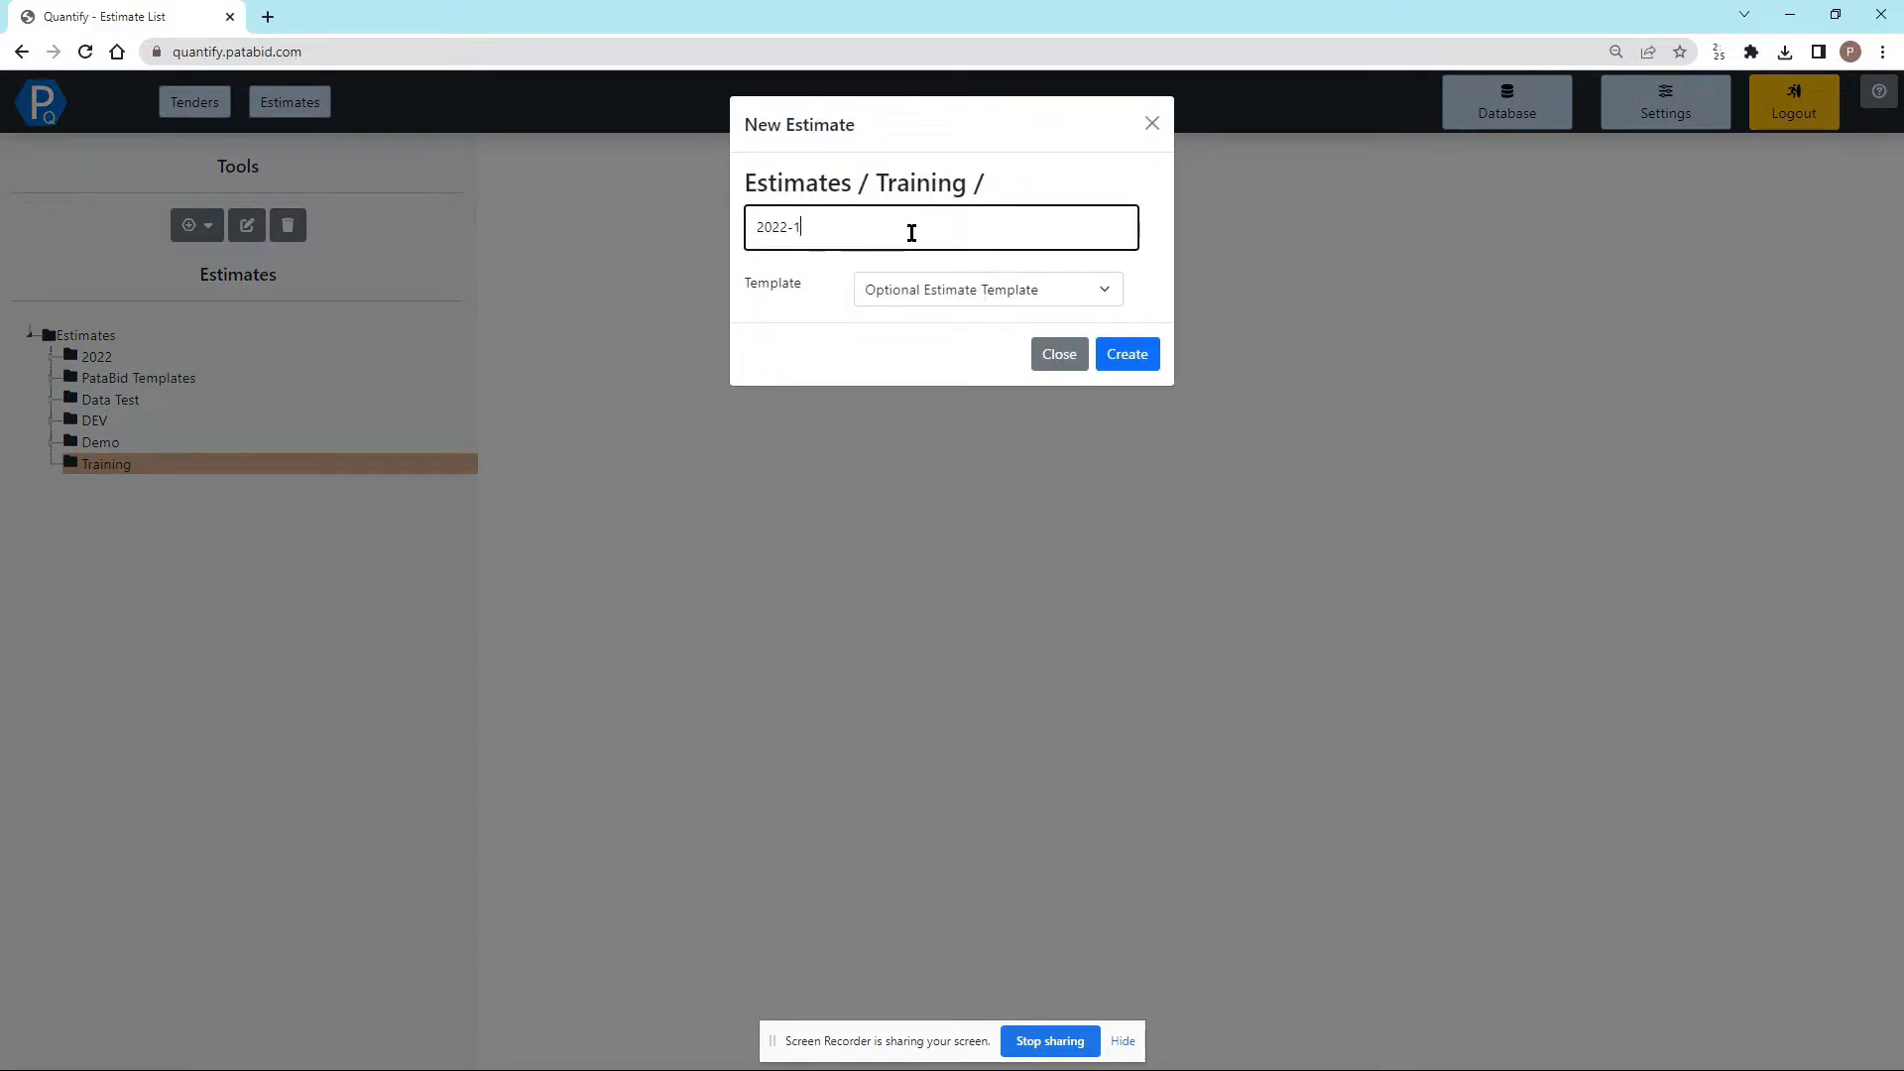
key("BackSpace")
type("01")
left_click(960, 332)
left_click(1006, 296)
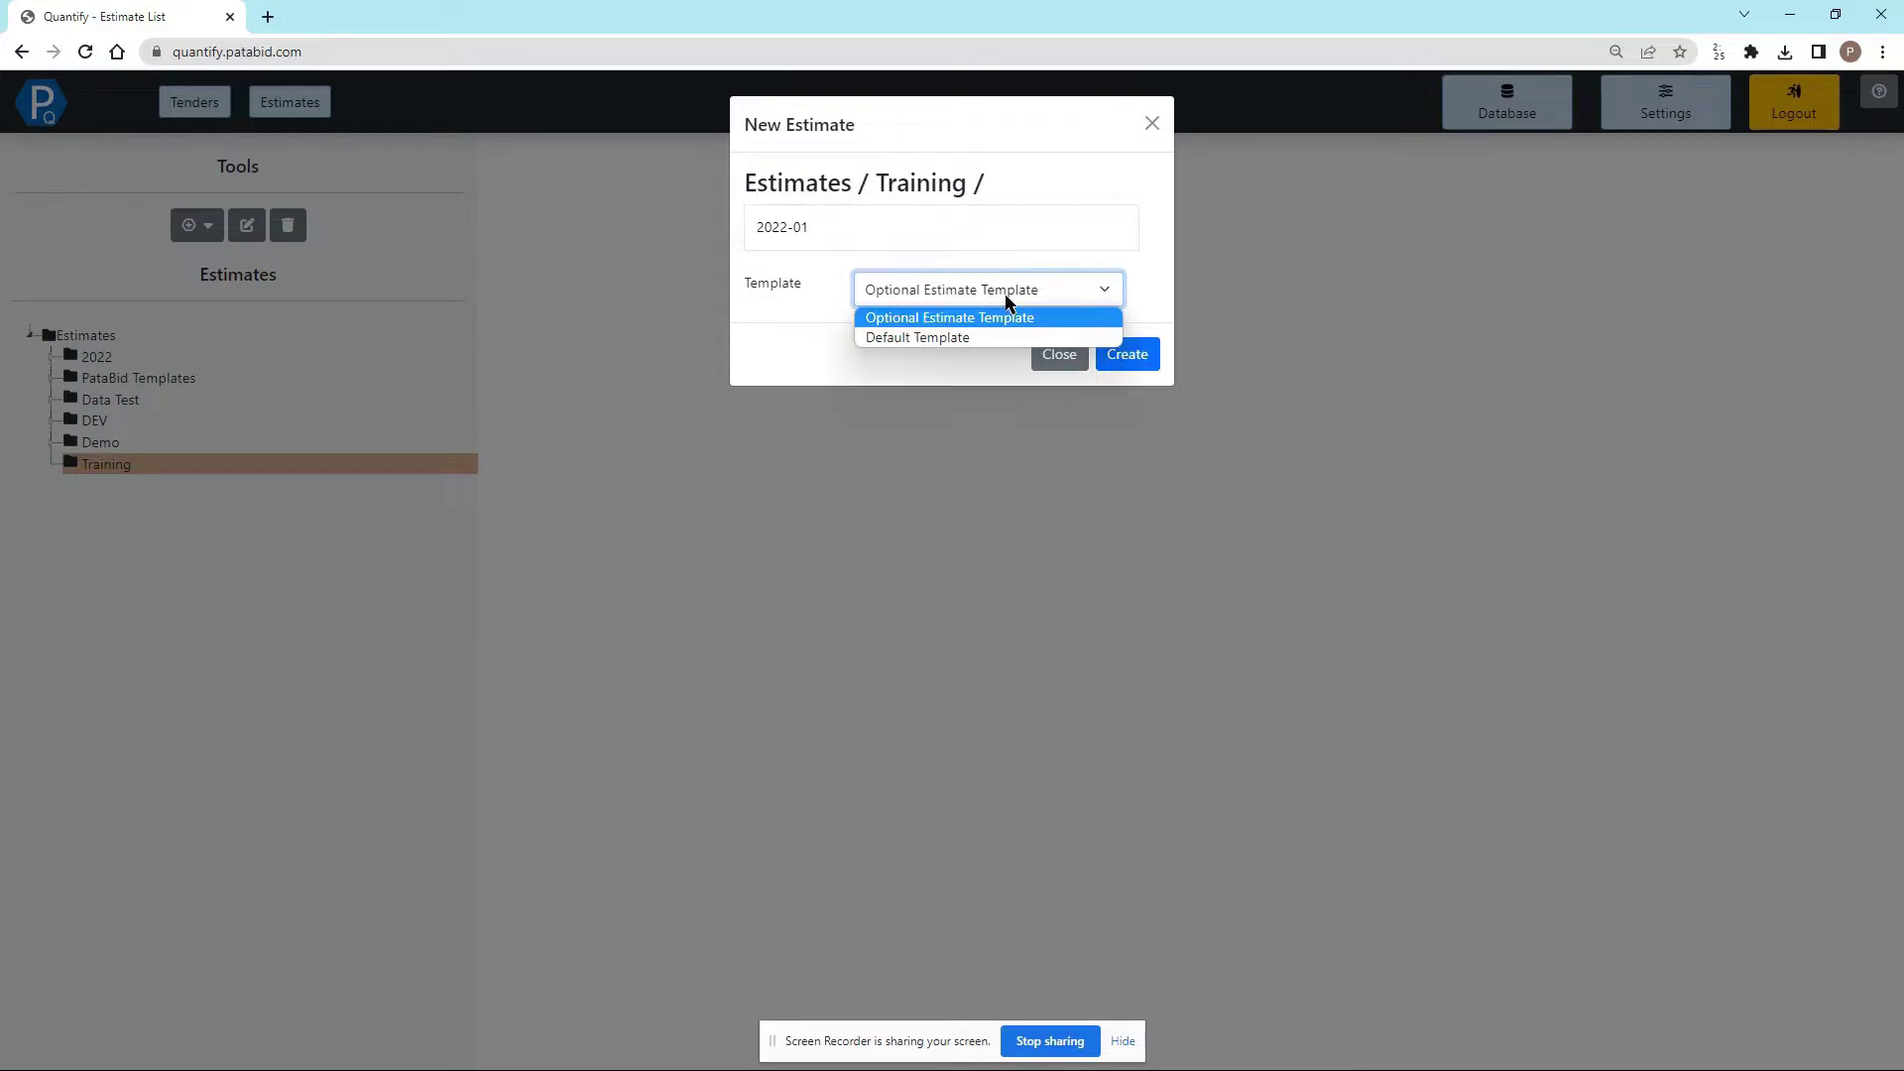
left_click(1019, 337)
left_click(1116, 355)
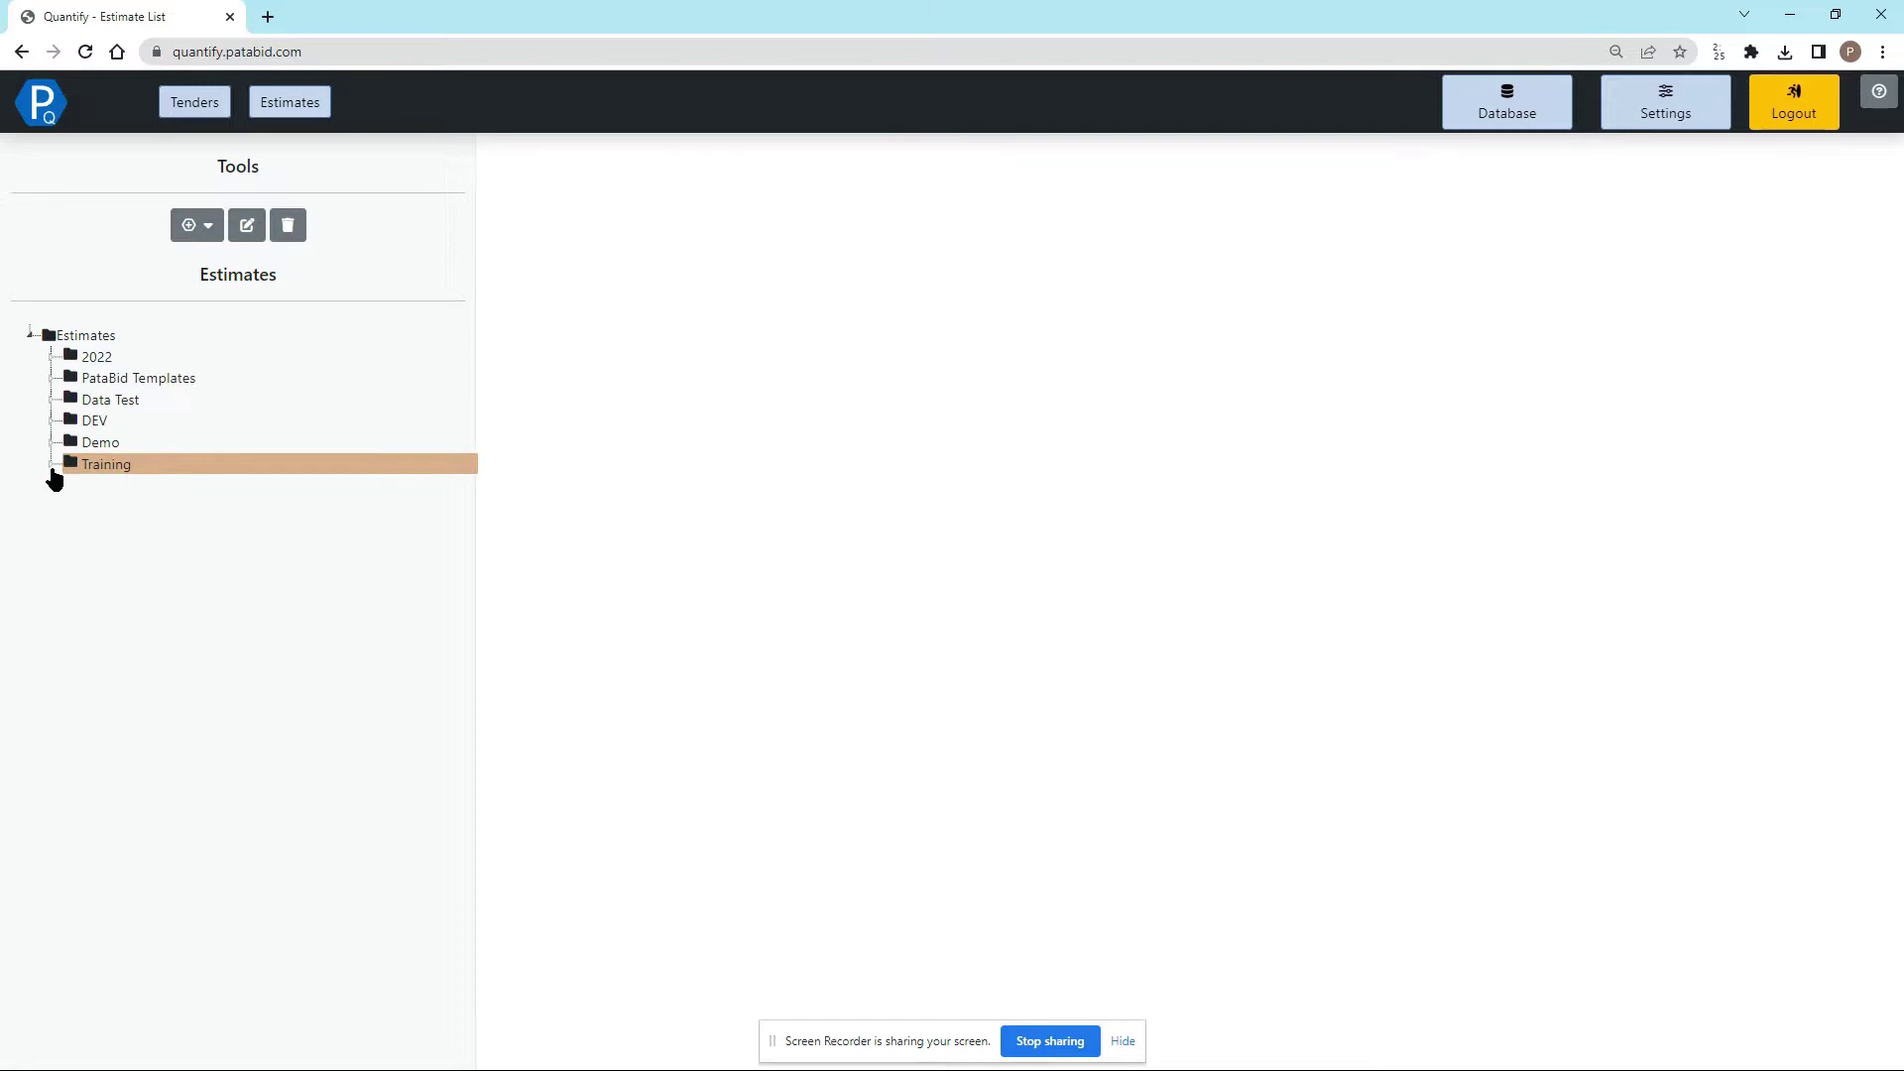
left_click(52, 466)
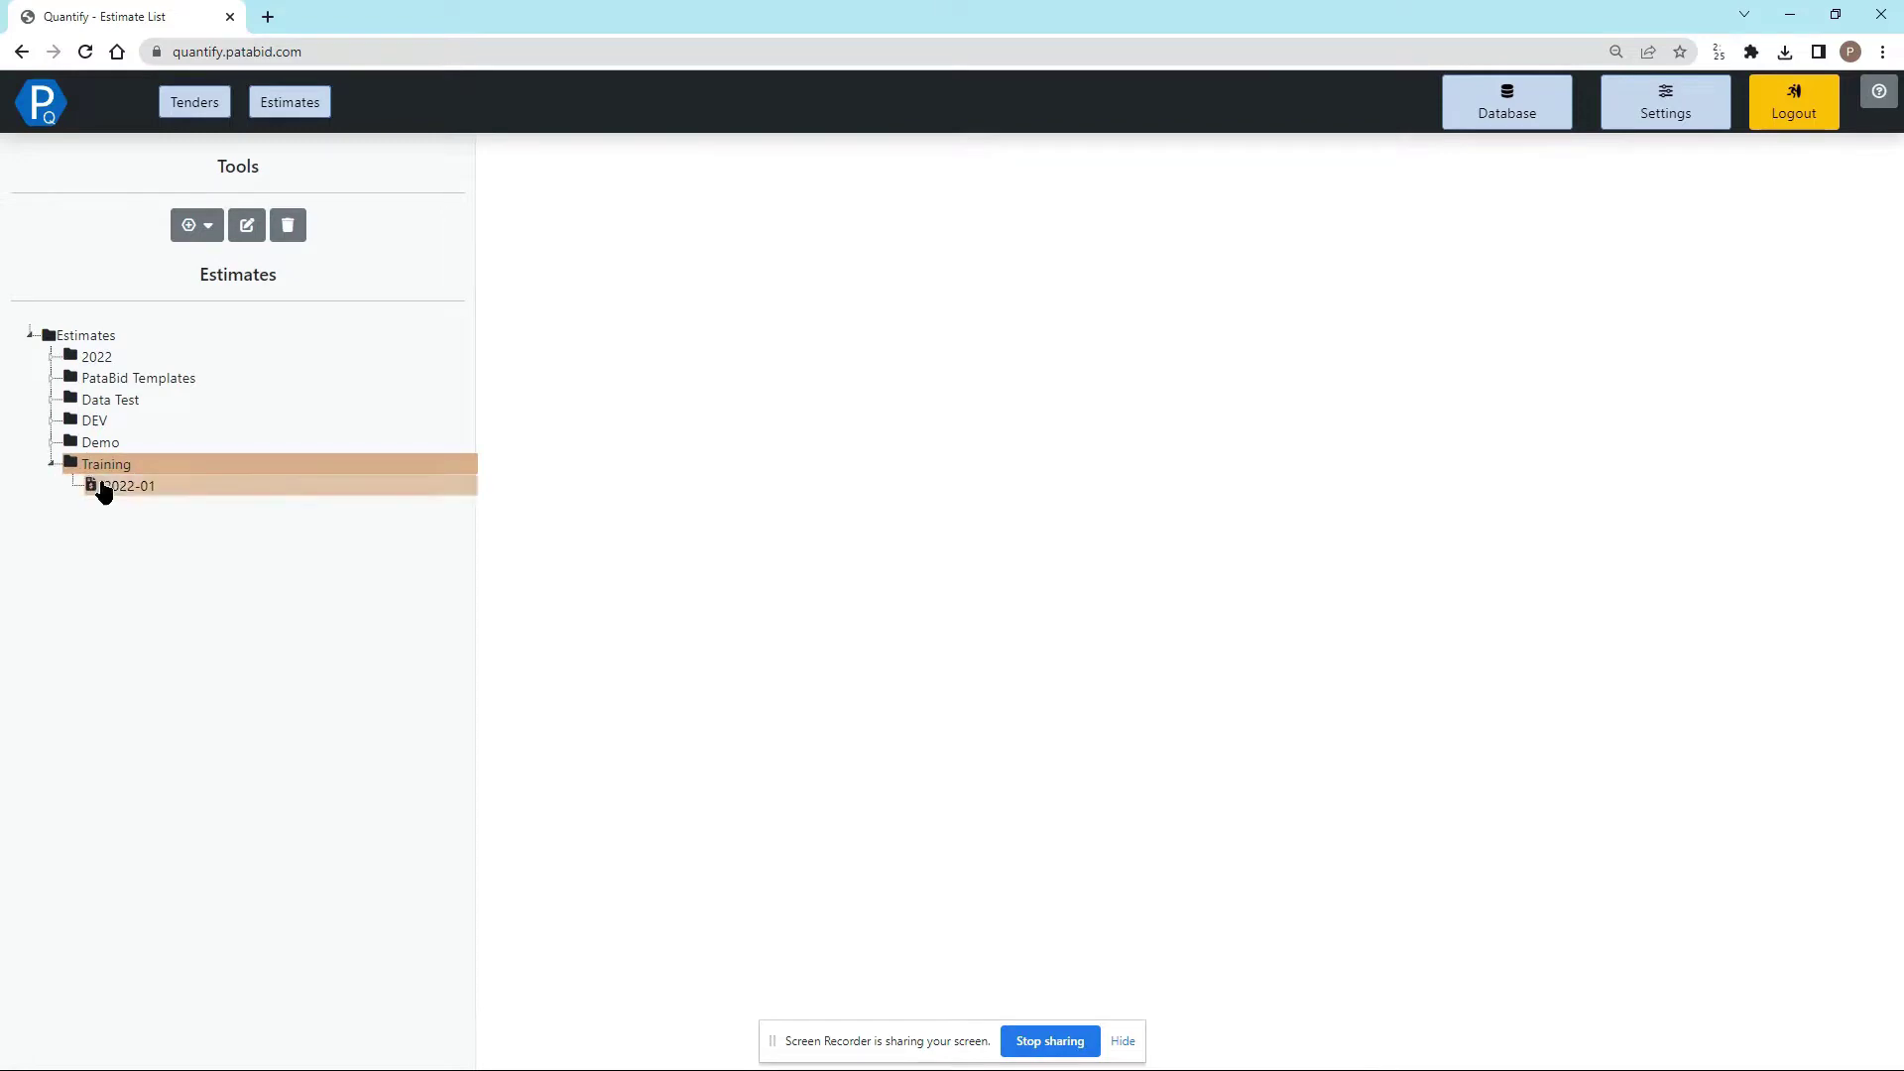
Upload the drawing set 7495 - M&E.pdf (8.99 MB) to estimate 2022-01's Estimate Files
left_click(111, 485)
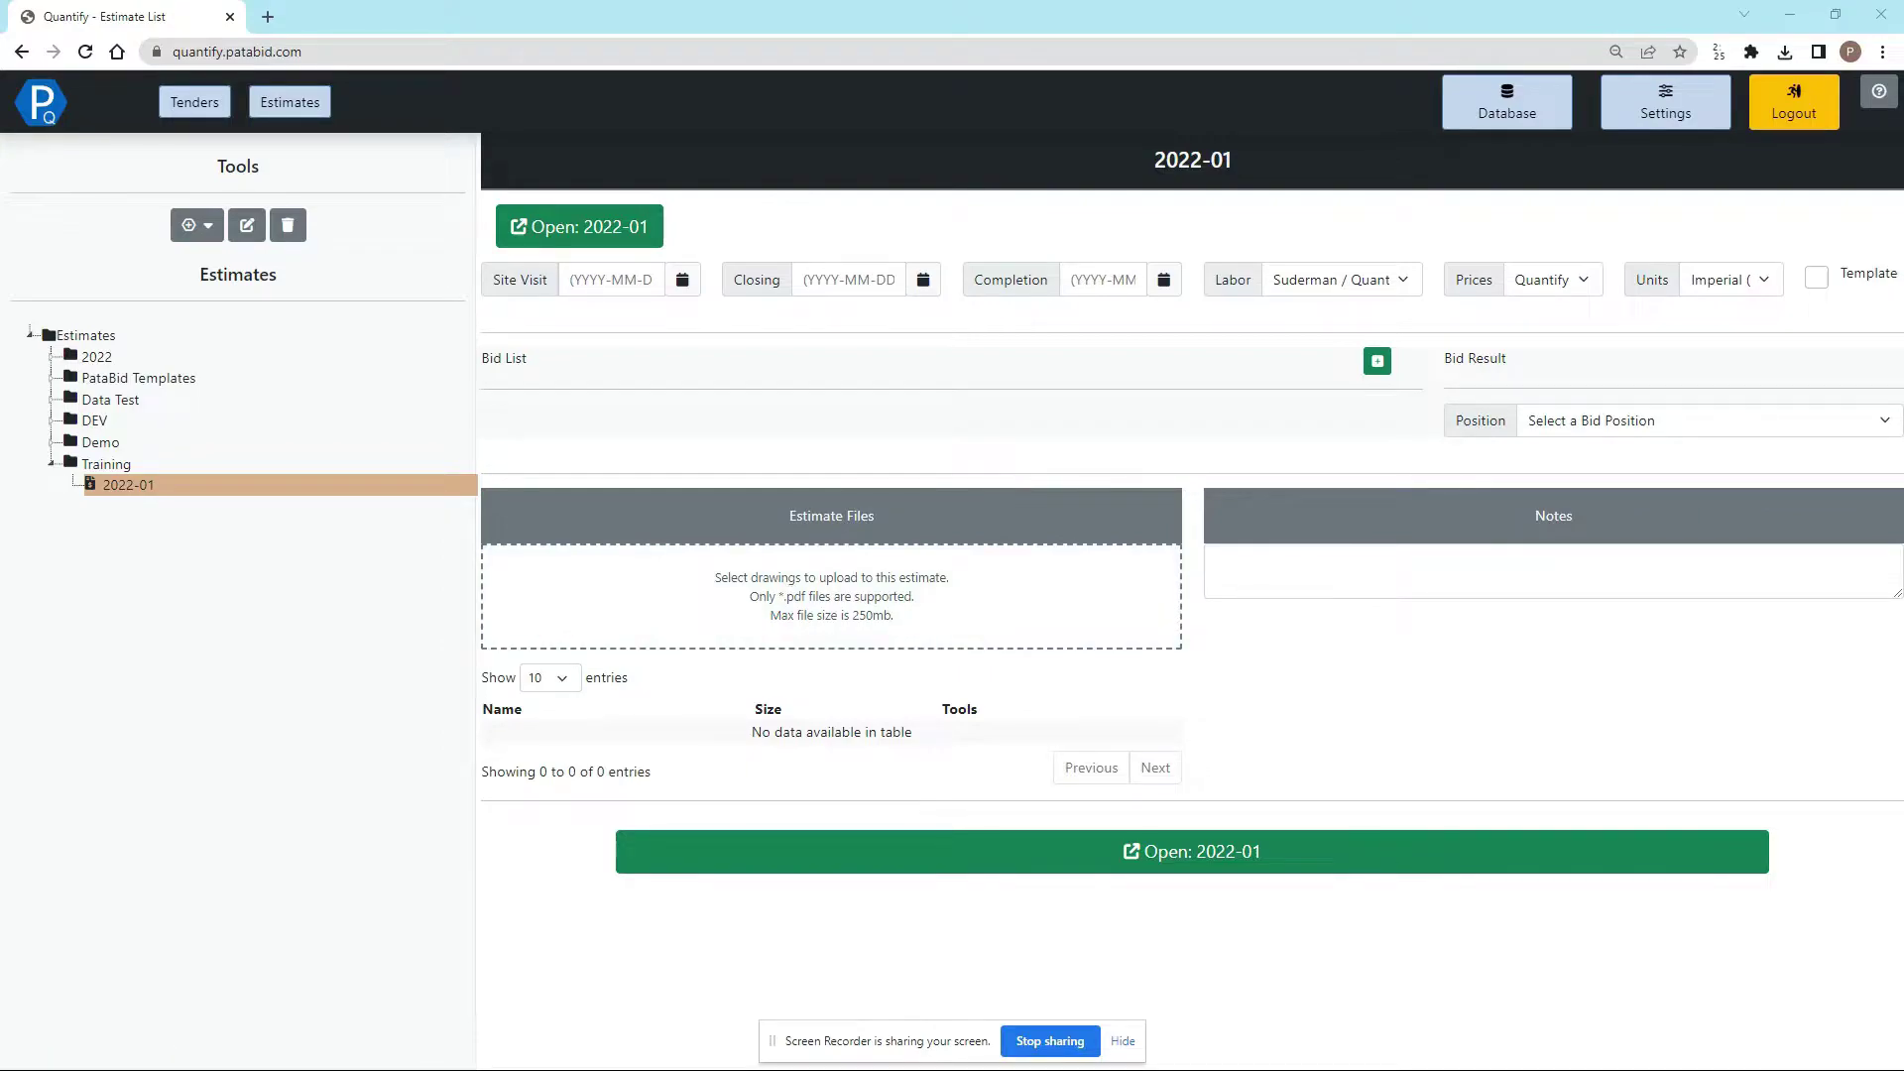
left_click_drag(1551, 629, 853, 585)
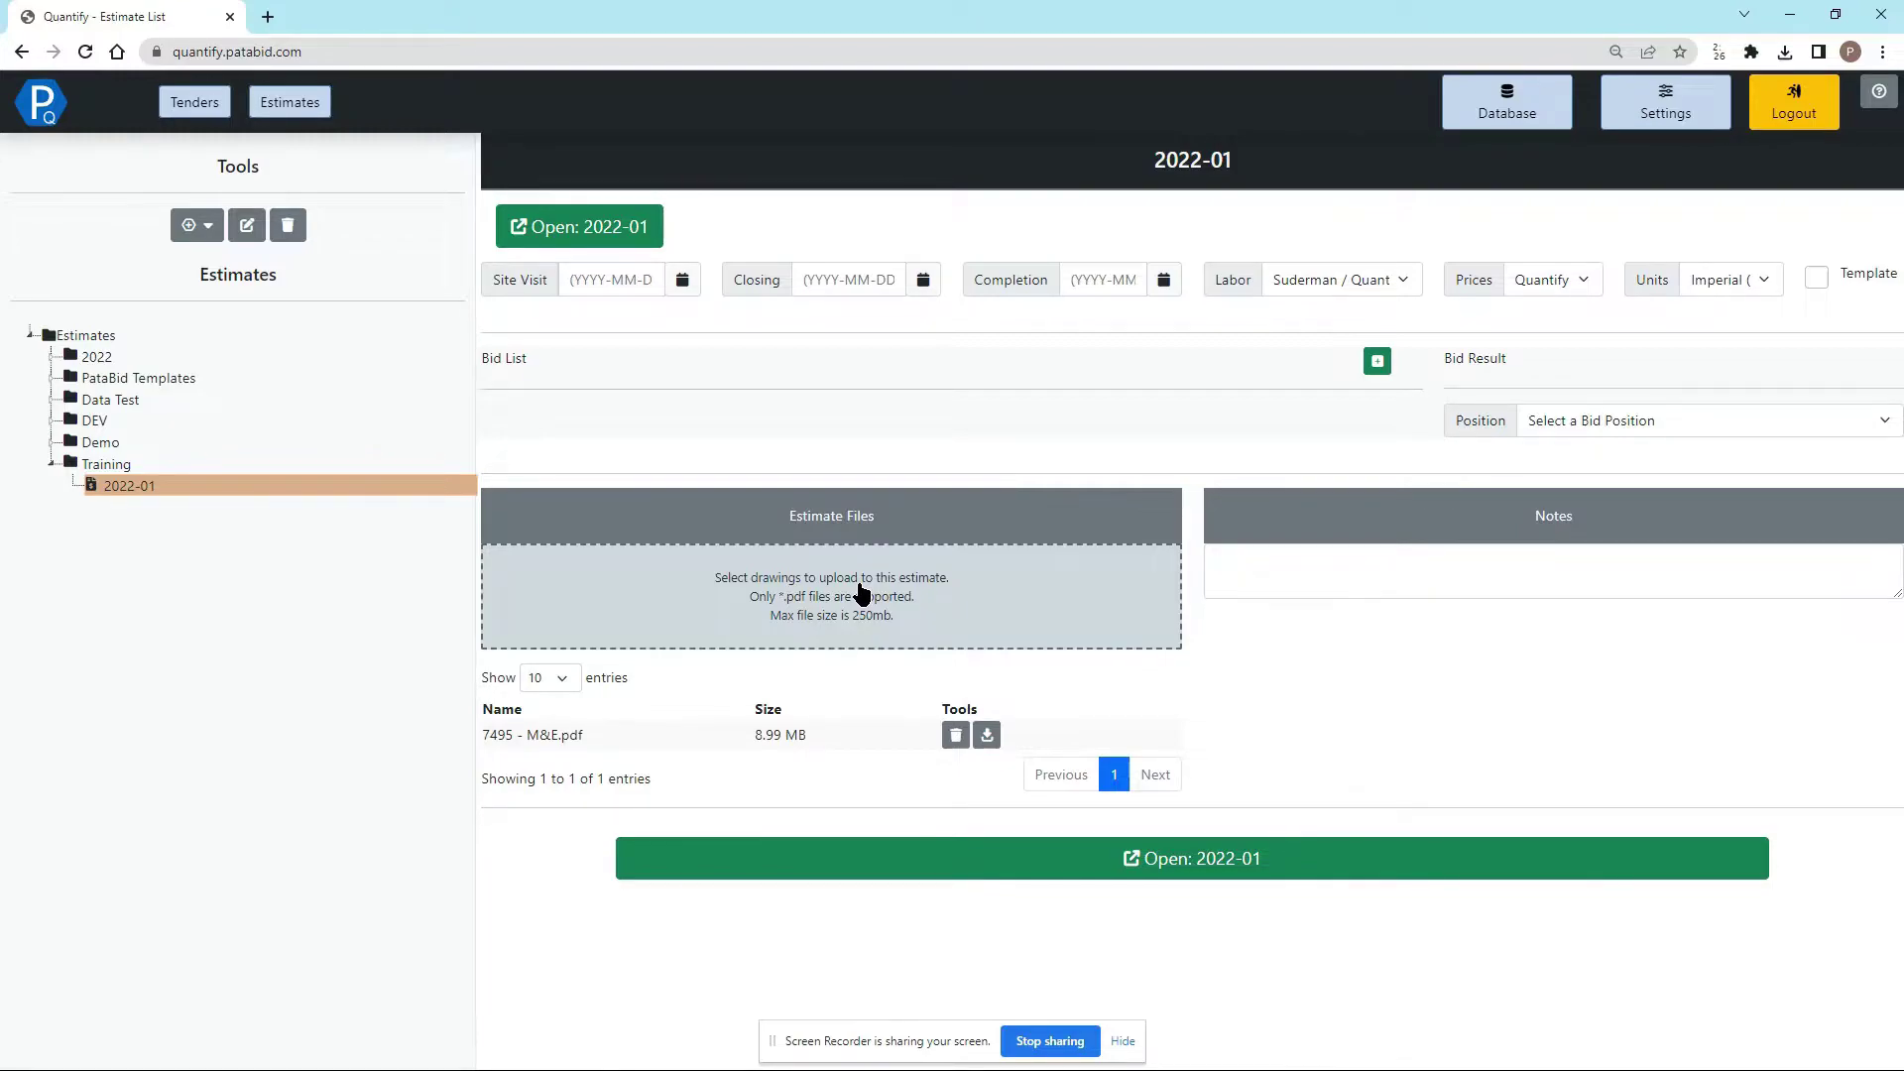
left_click_drag(611, 735, 482, 739)
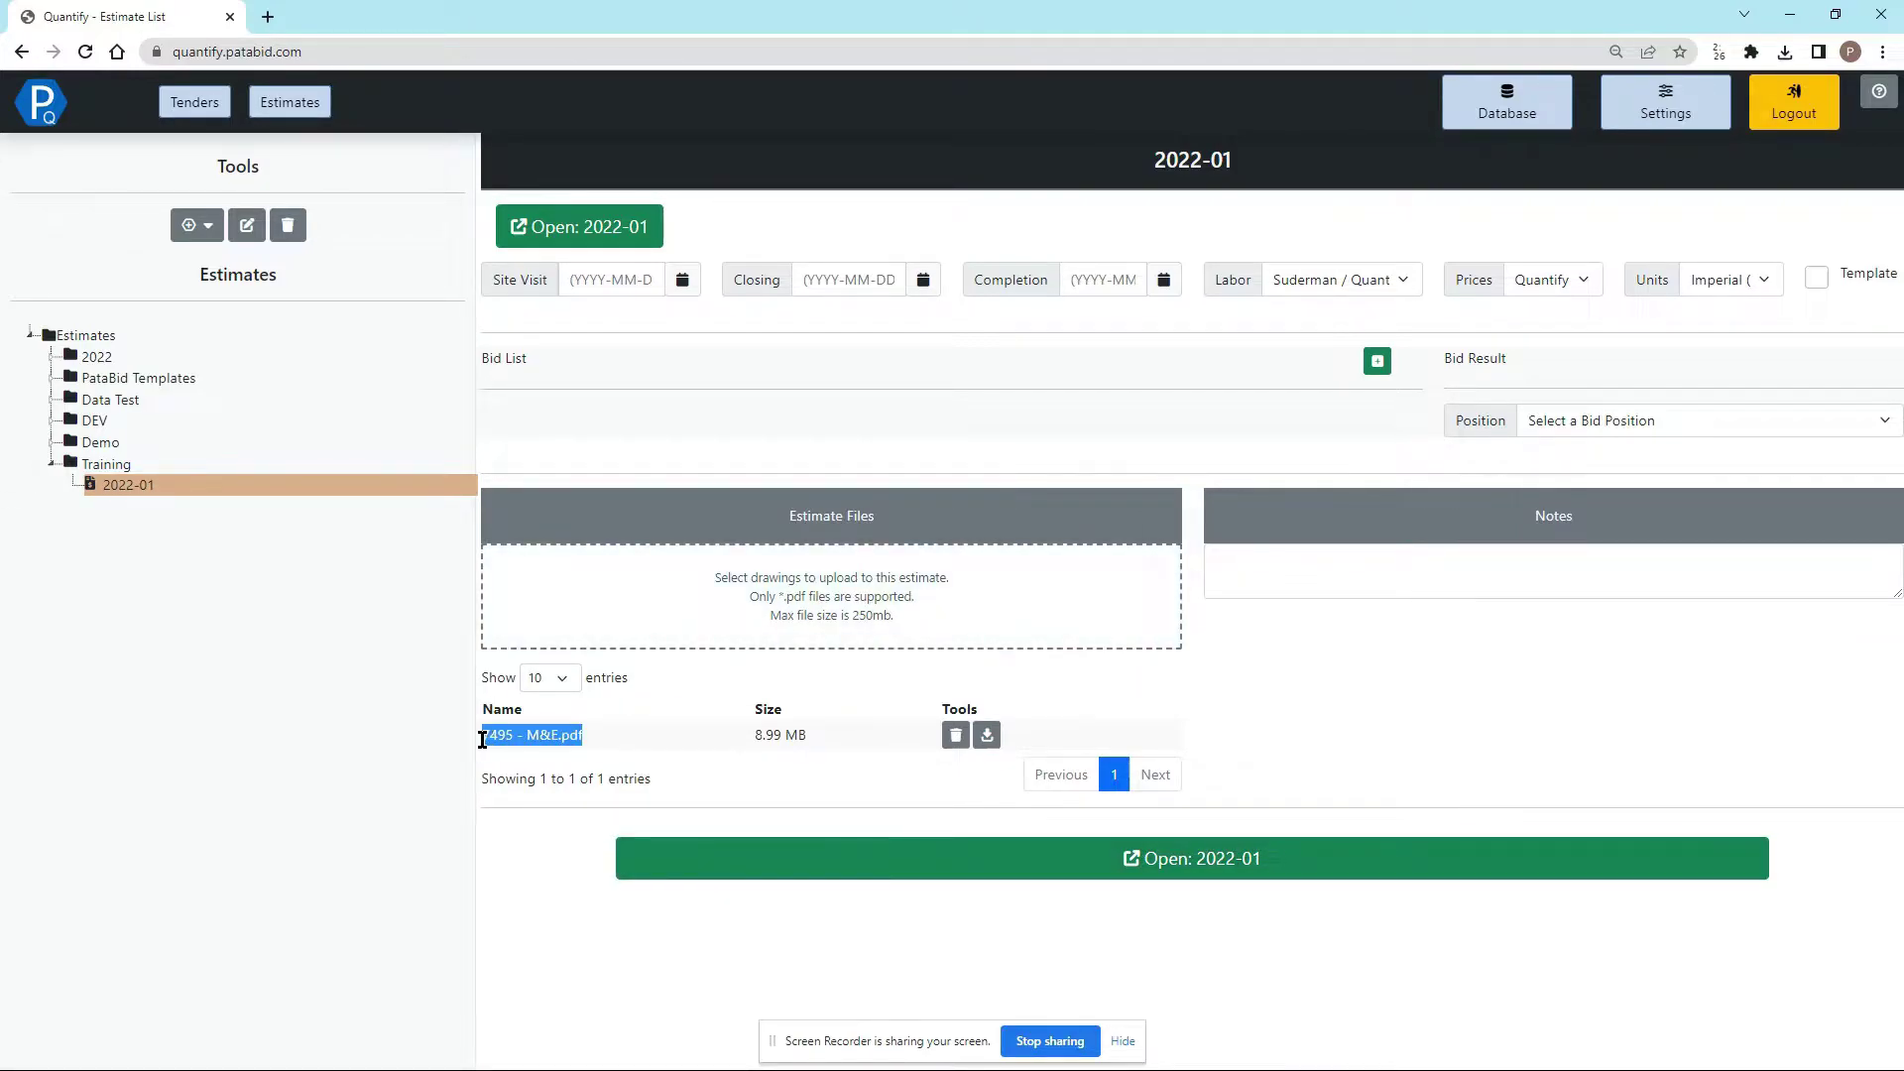
left_click(668, 759)
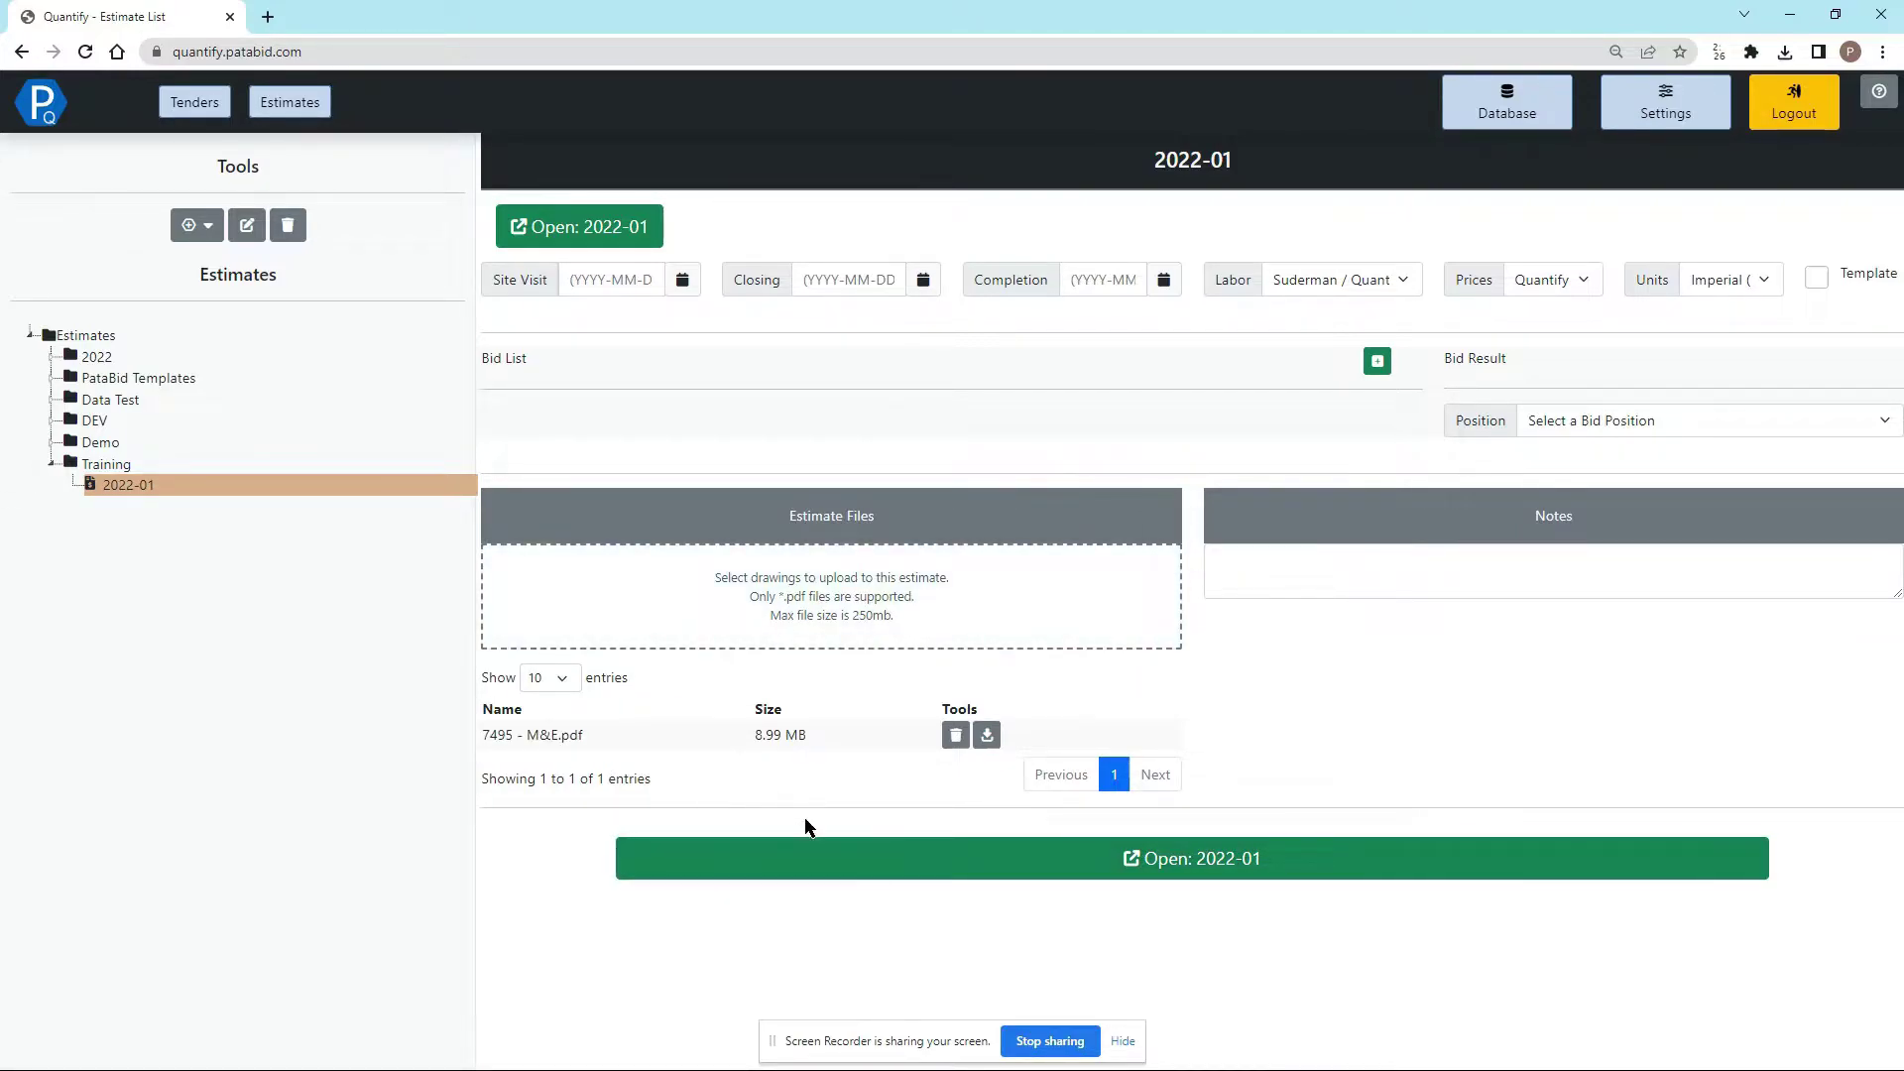
Open estimate 2022-01 on sheet 7495 - M&E-E4 with the Conduit - EMT - Set Screw quick item pad
left_click(844, 868)
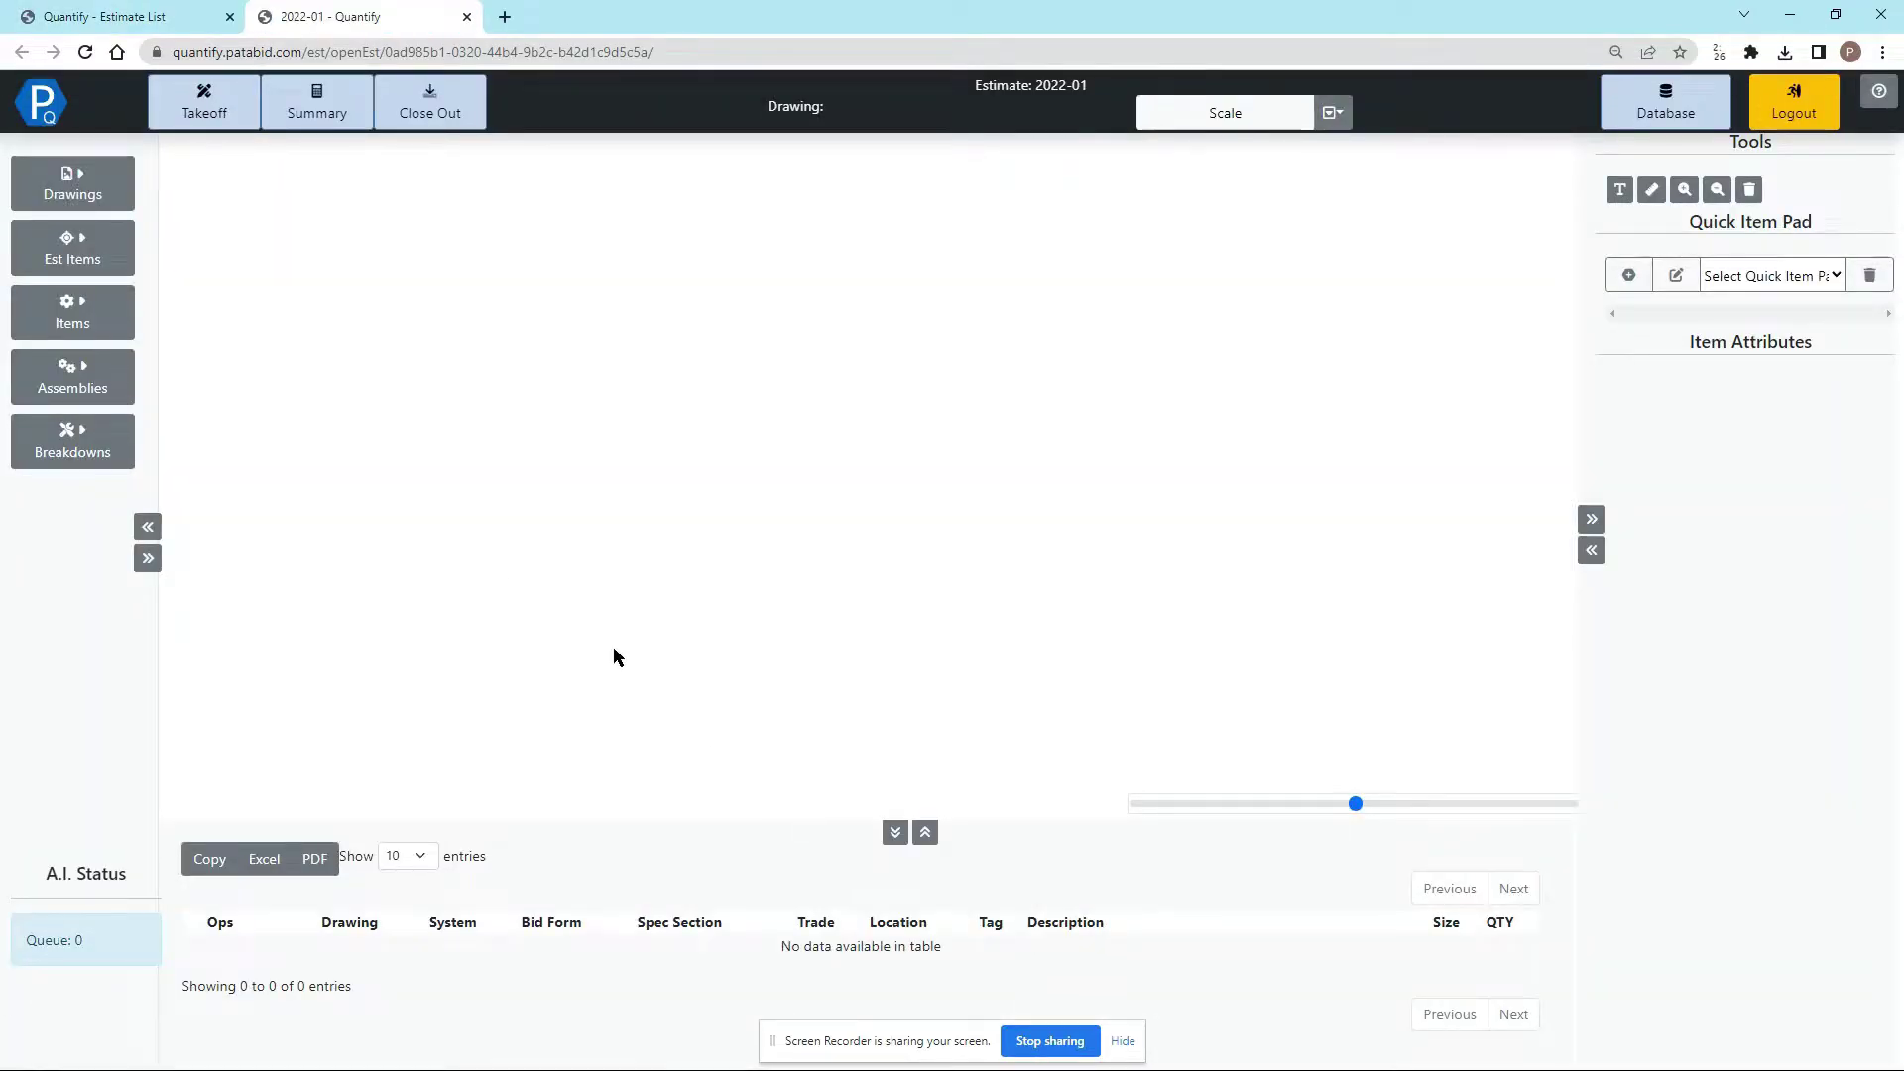
left_click(80, 194)
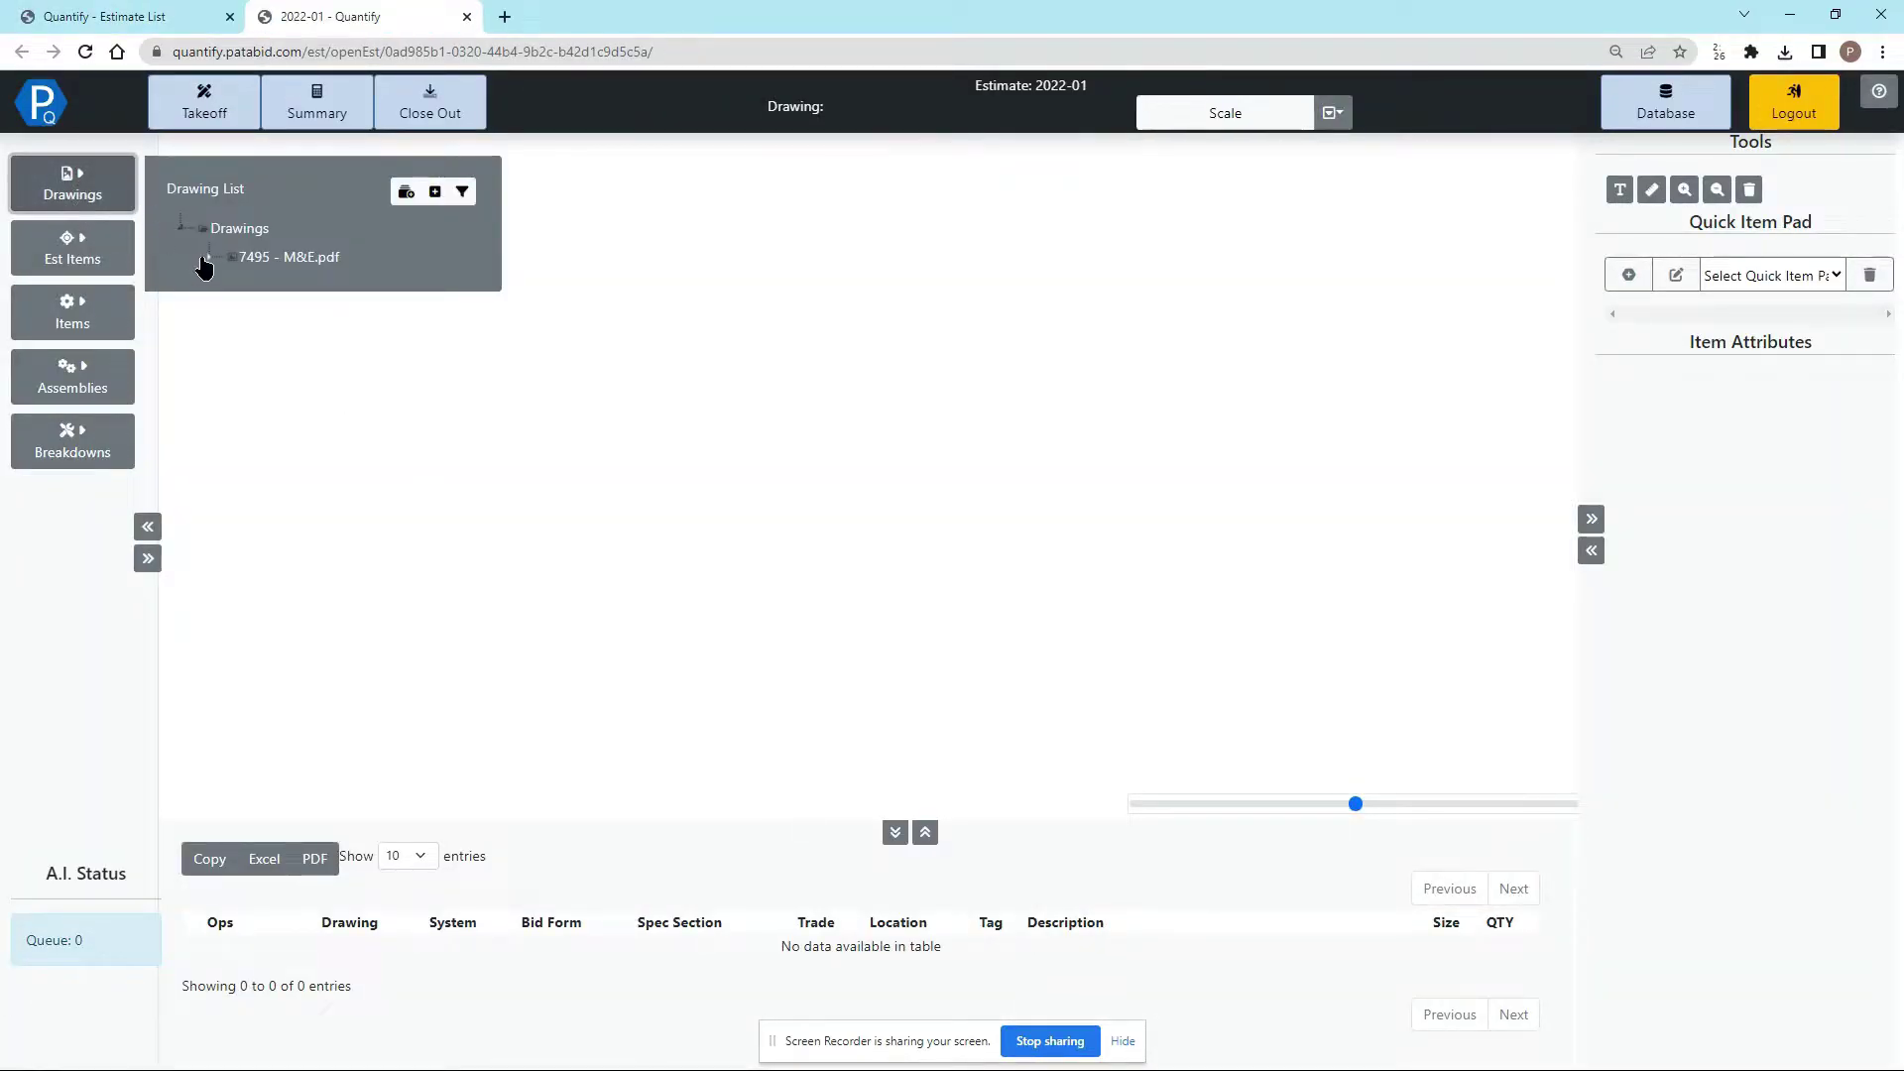
left_click(206, 259)
left_click(388, 512)
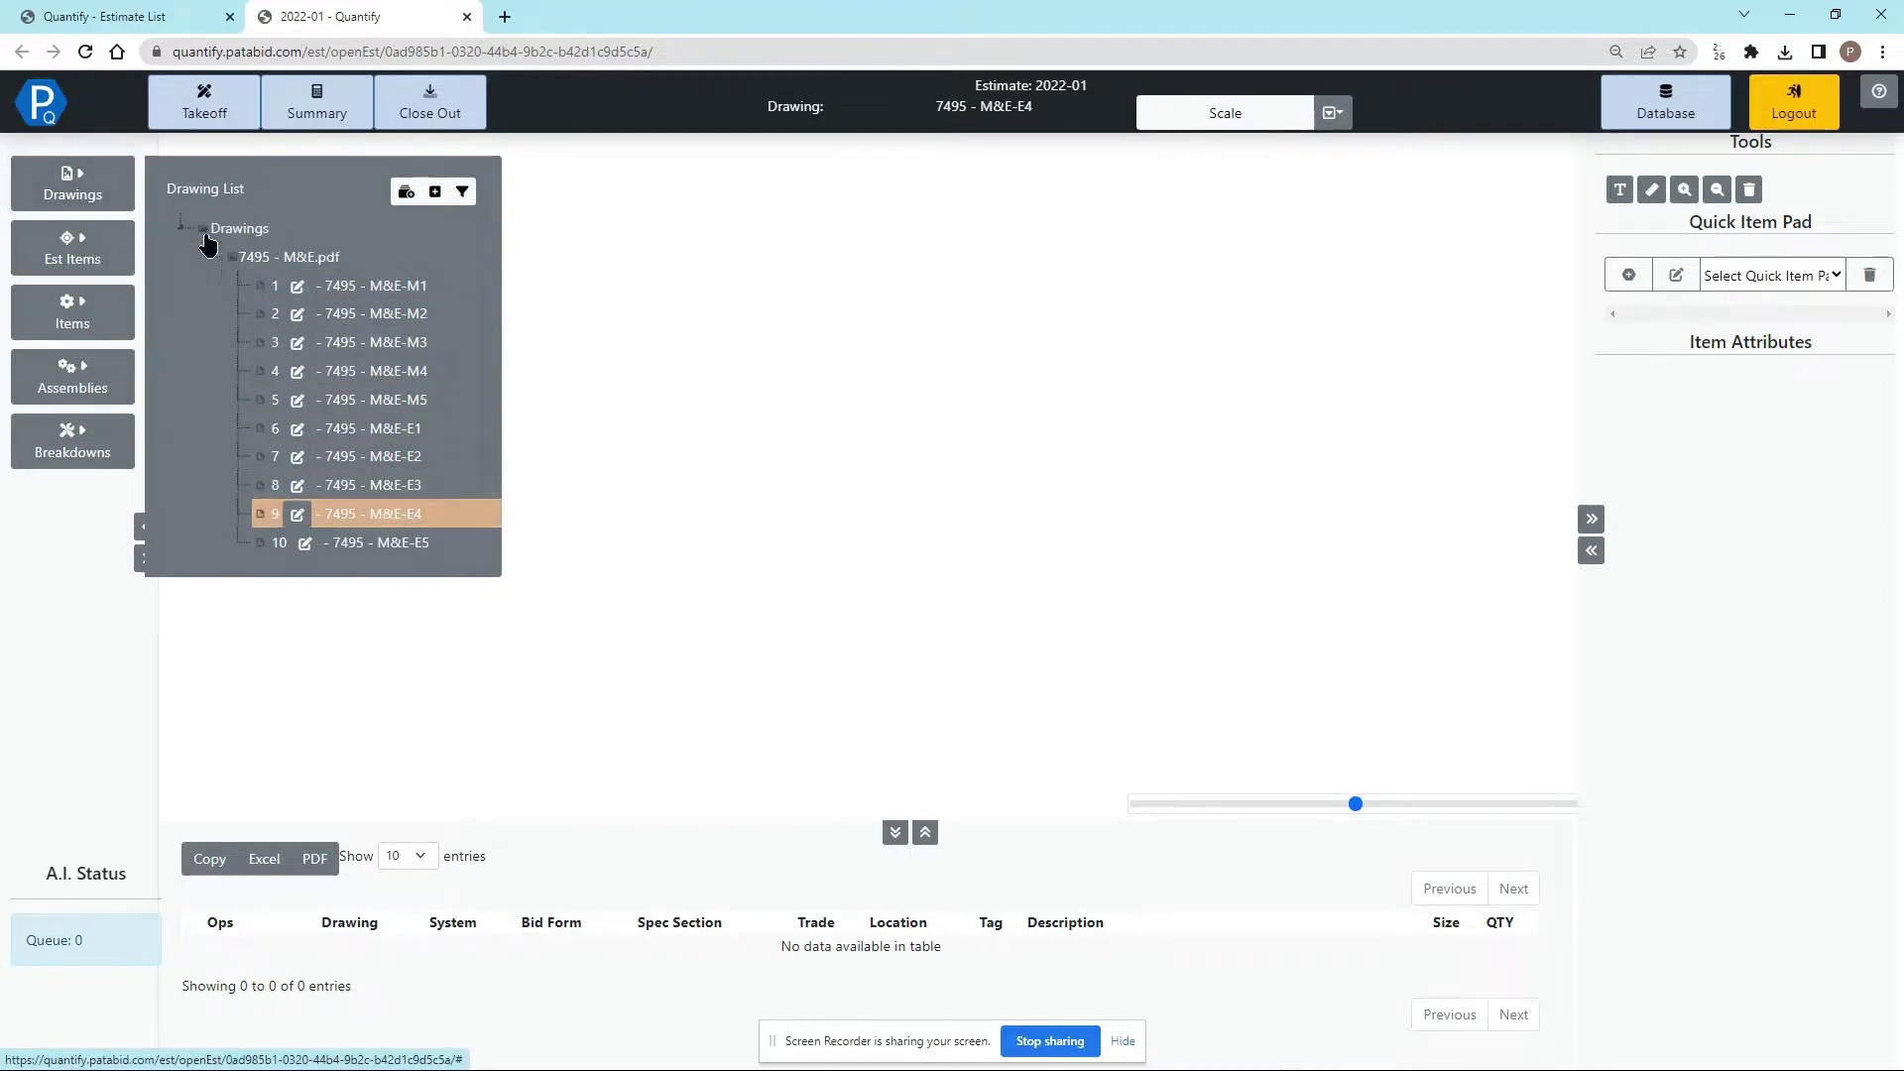
left_click(69, 182)
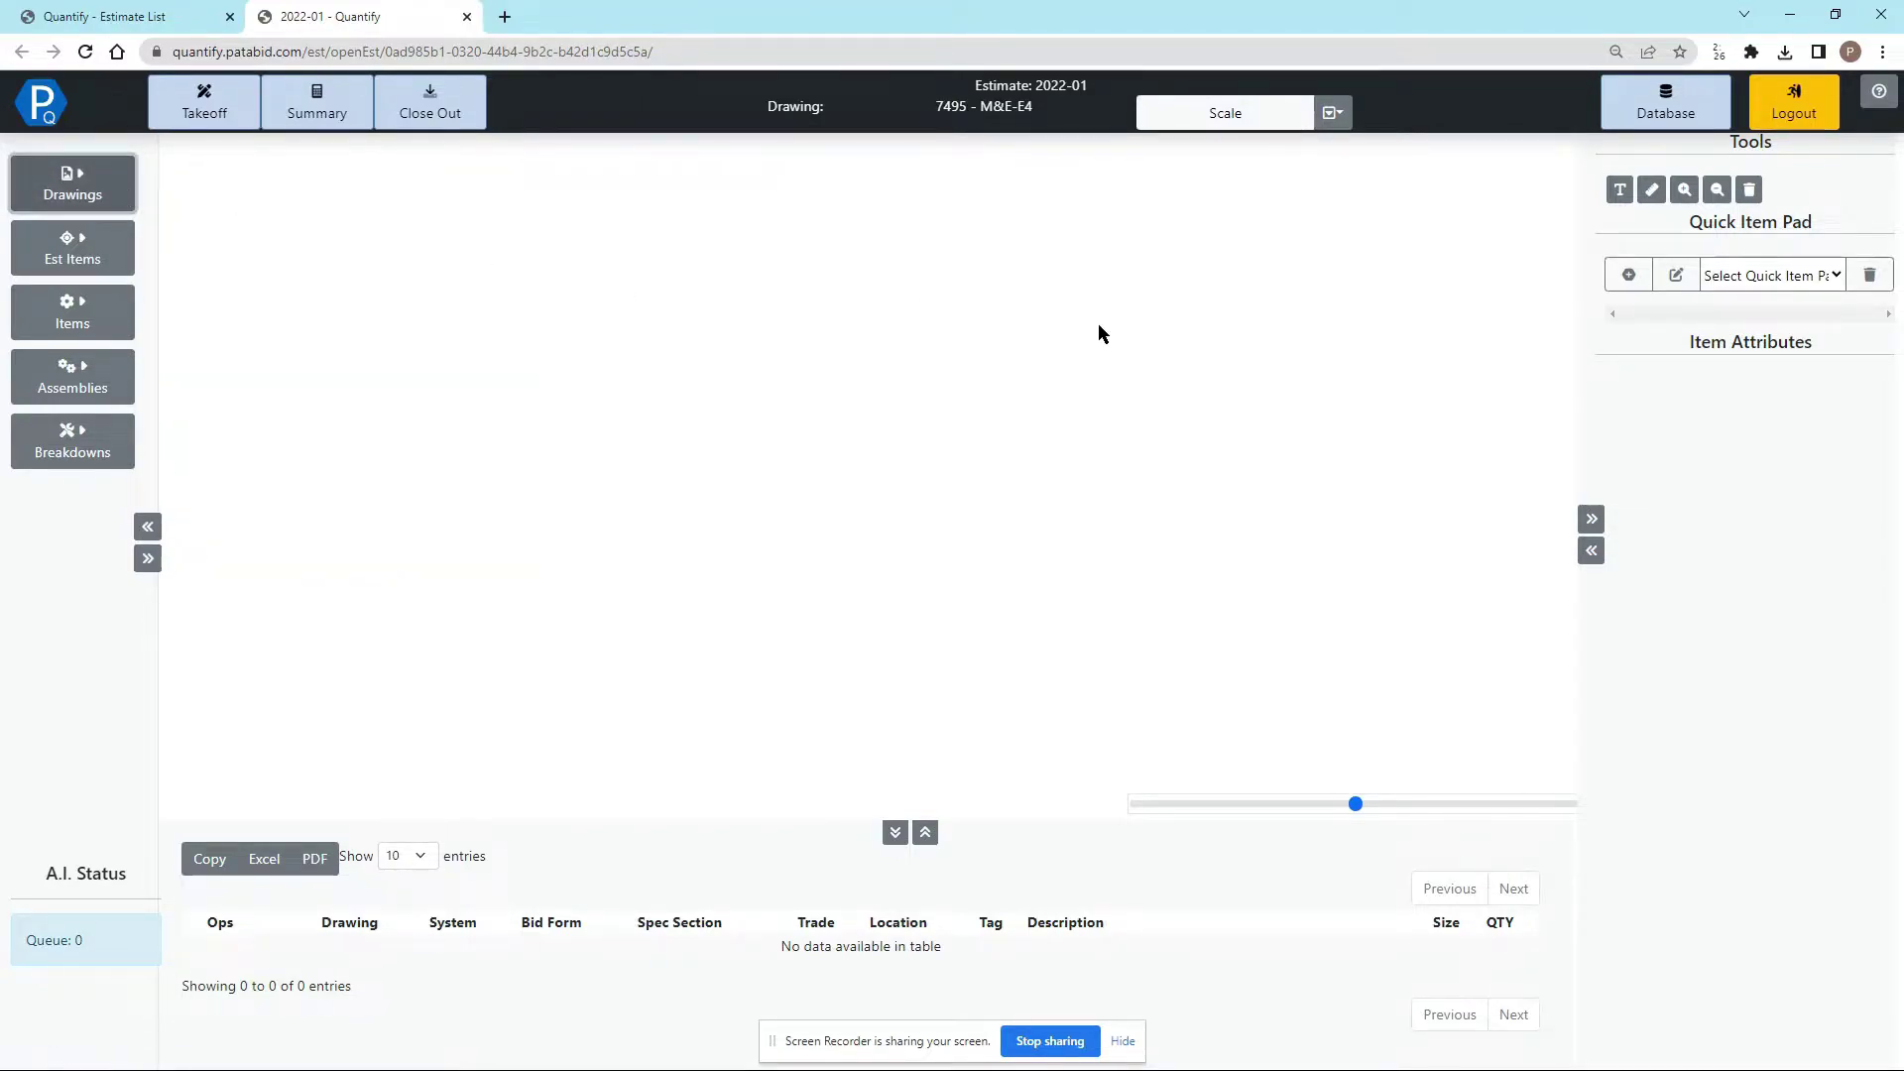
left_click(1741, 278)
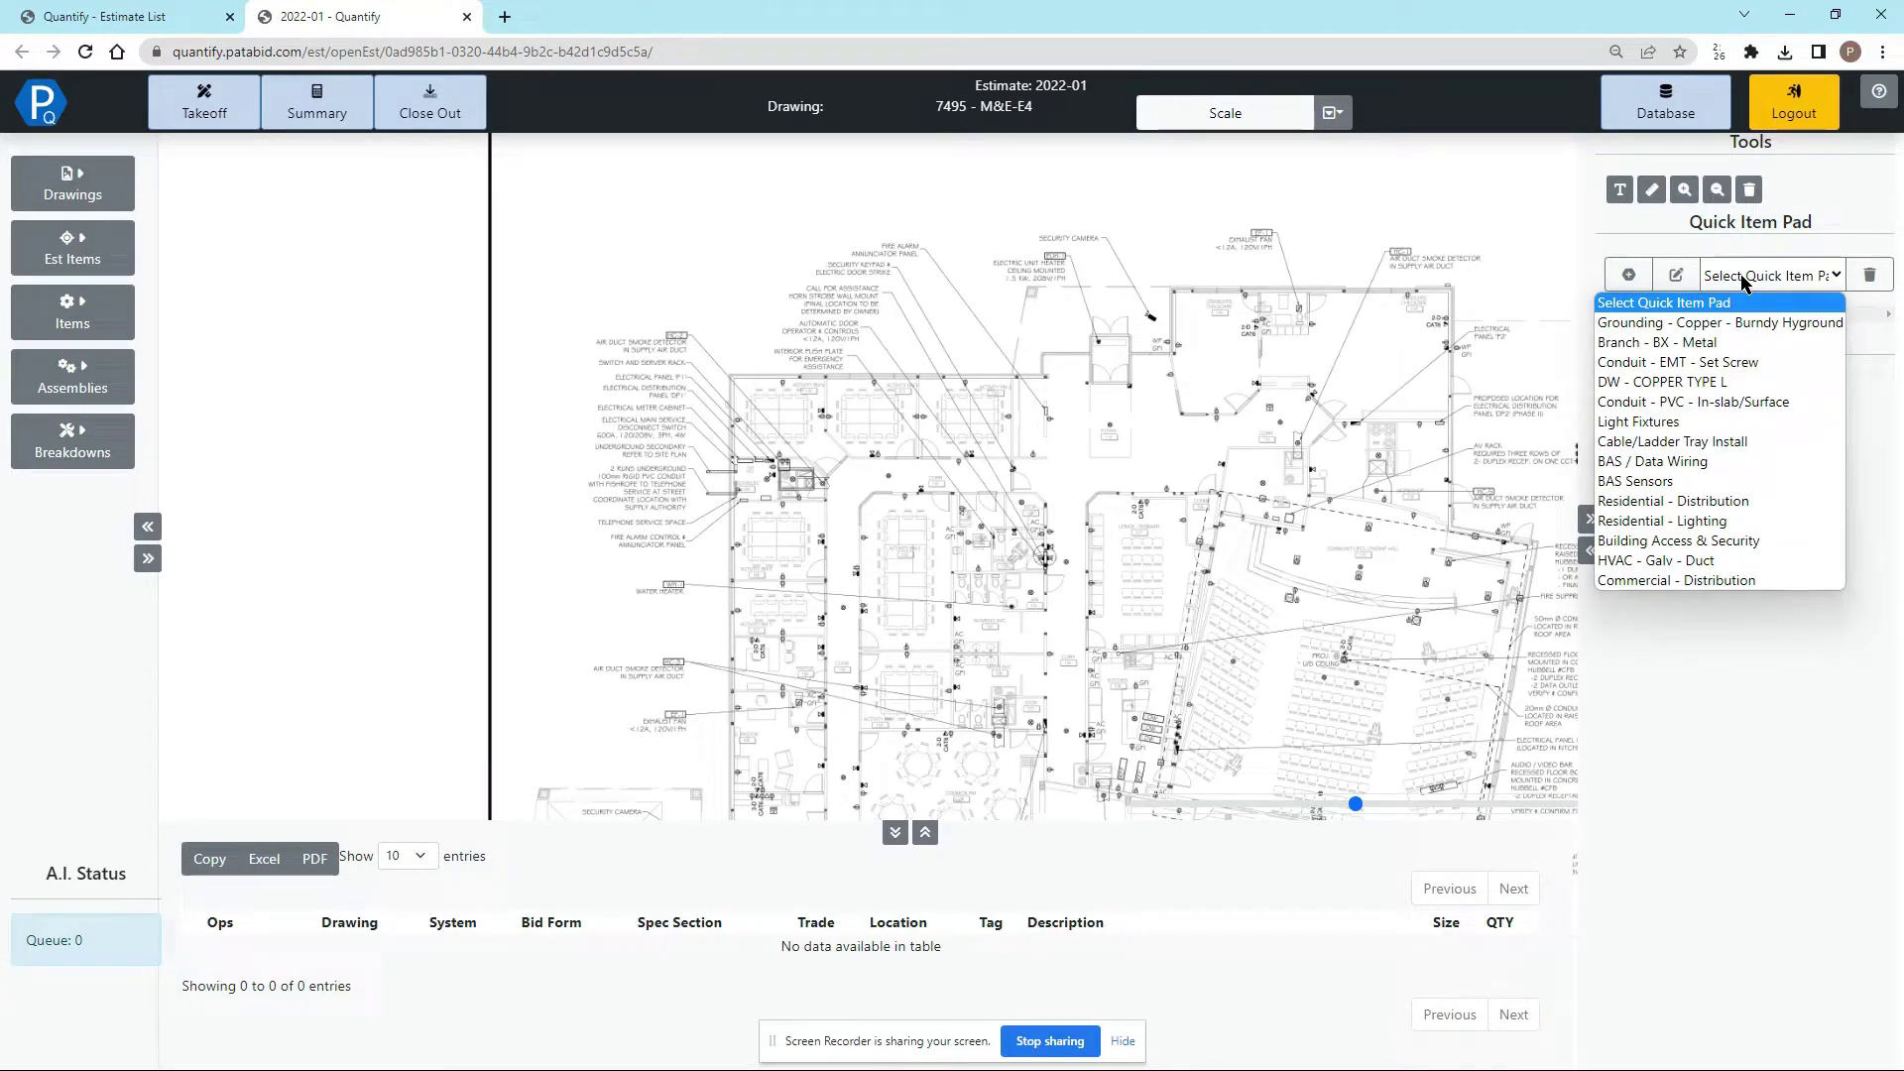
left_click(1745, 364)
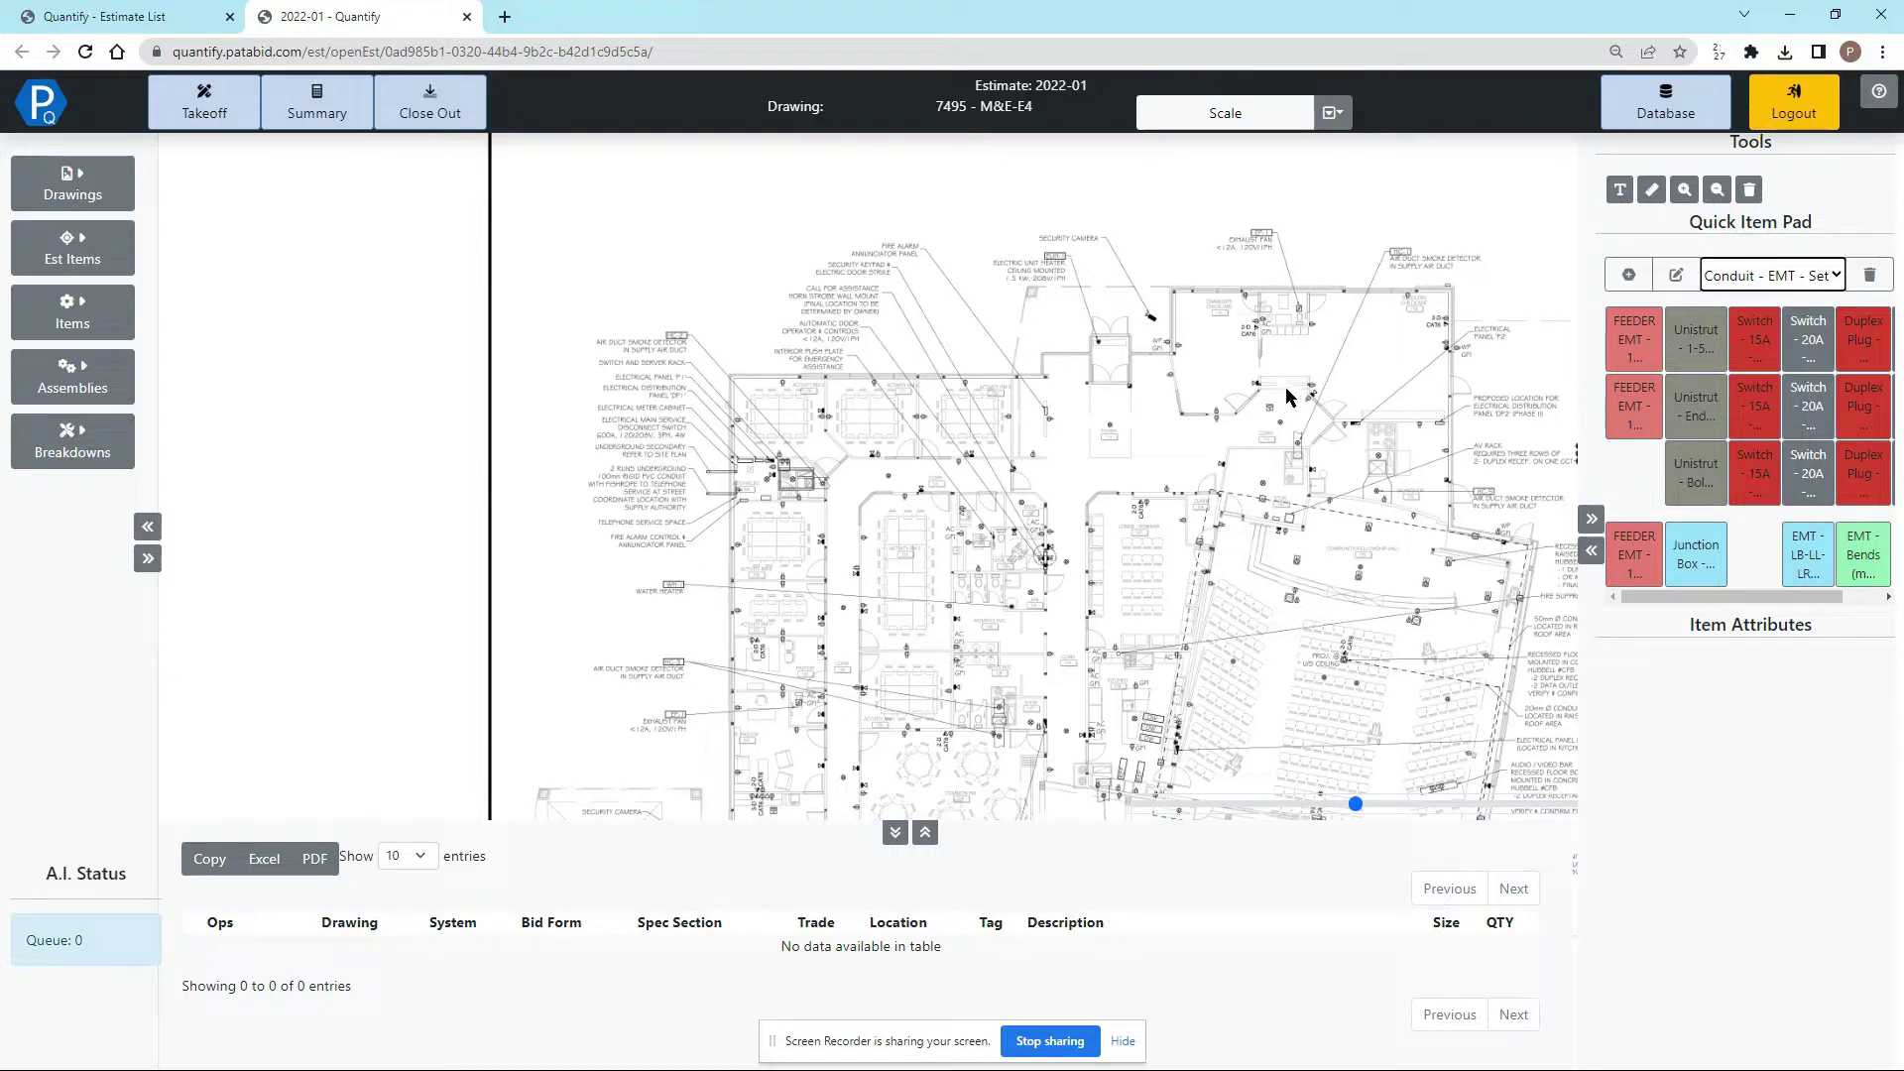
Select the Duplex Plug quick item with Gauge #12 and Drop Length 10
scroll(1247, 402, "up", 5)
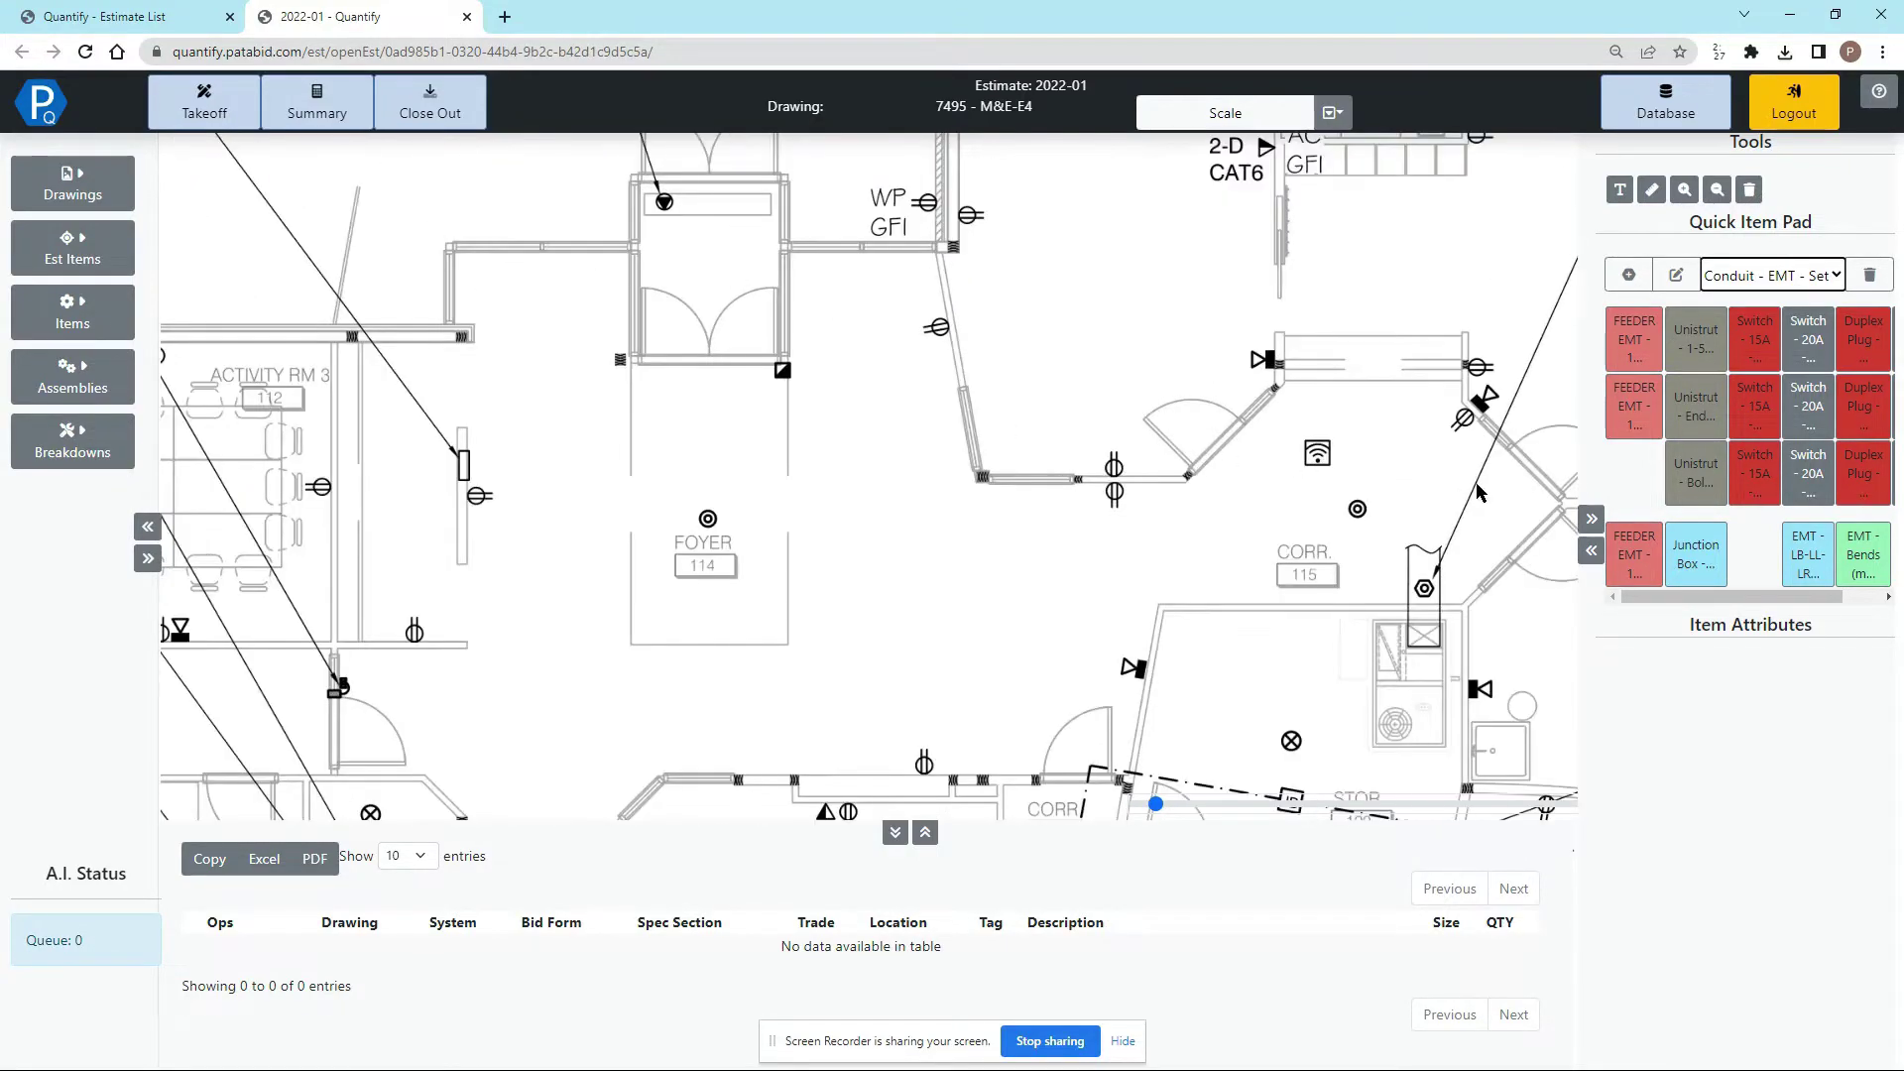
left_click(1847, 359)
left_click(1737, 692)
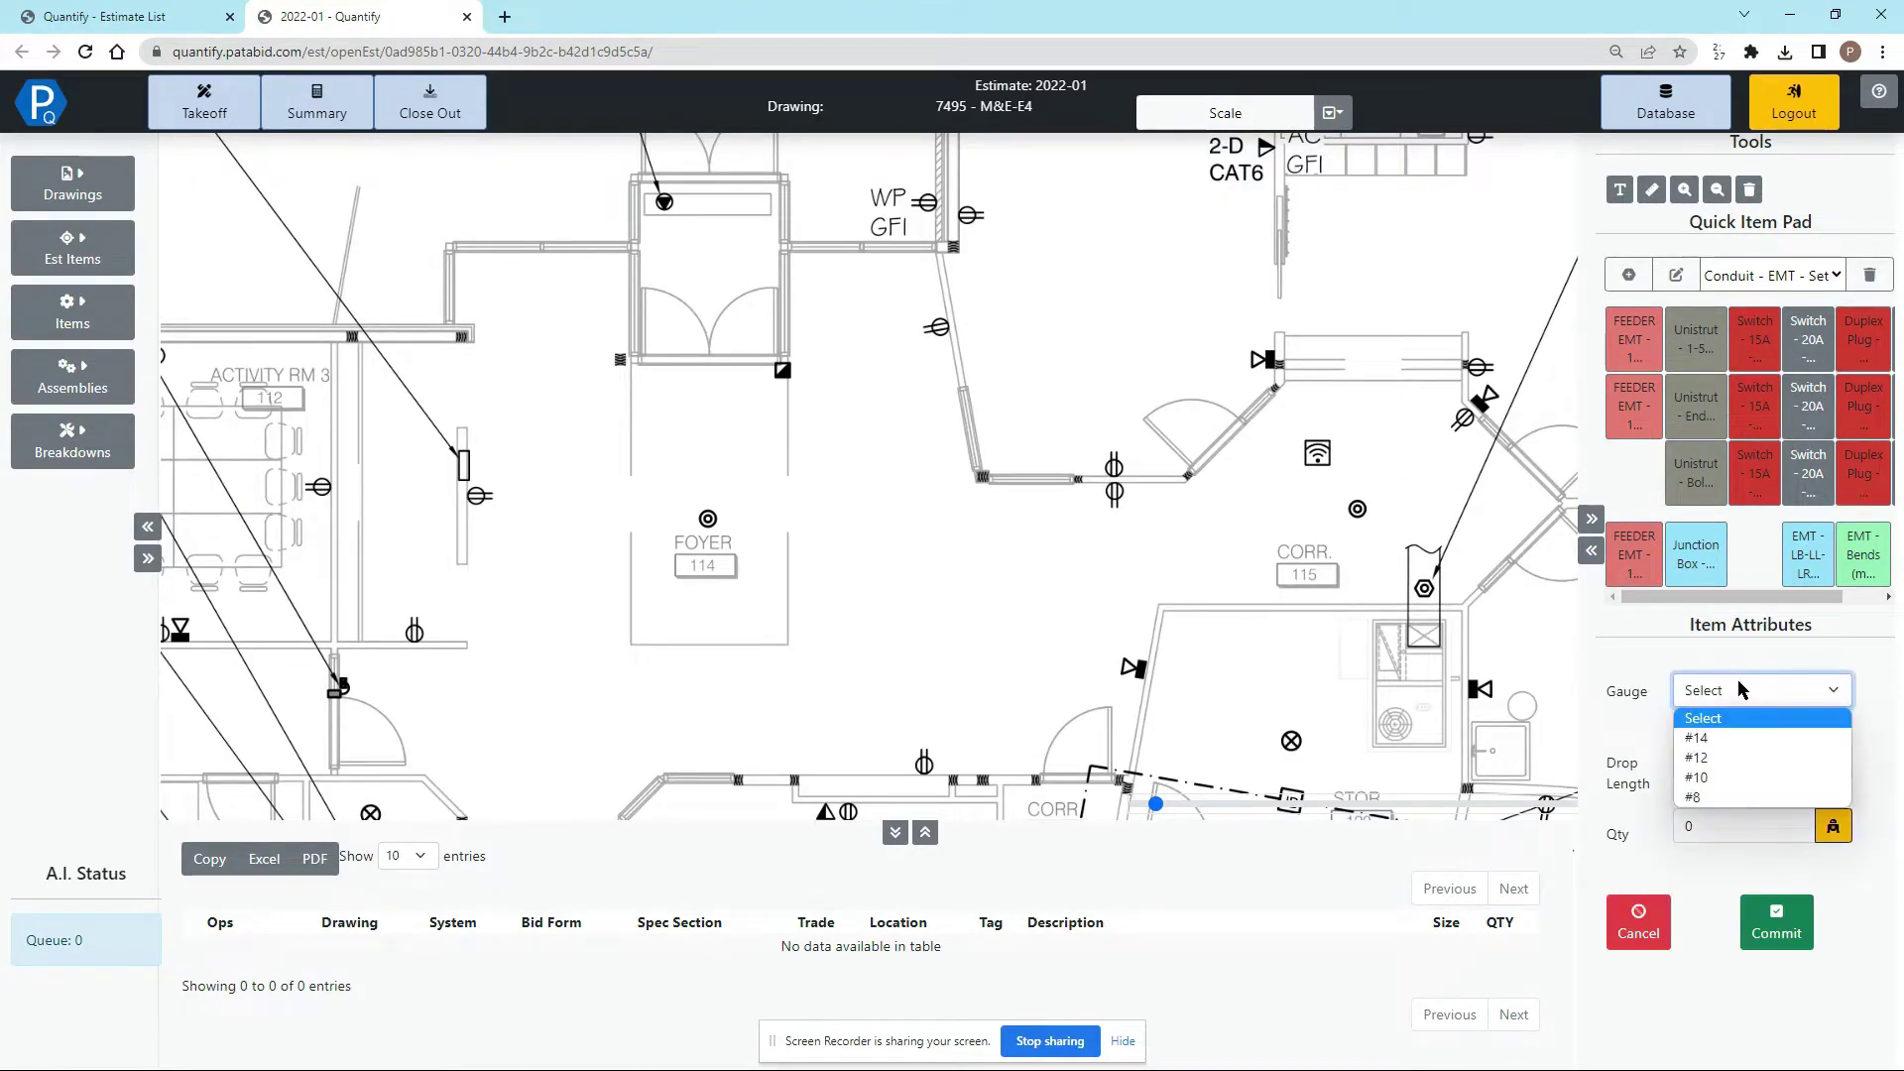
left_click(1722, 758)
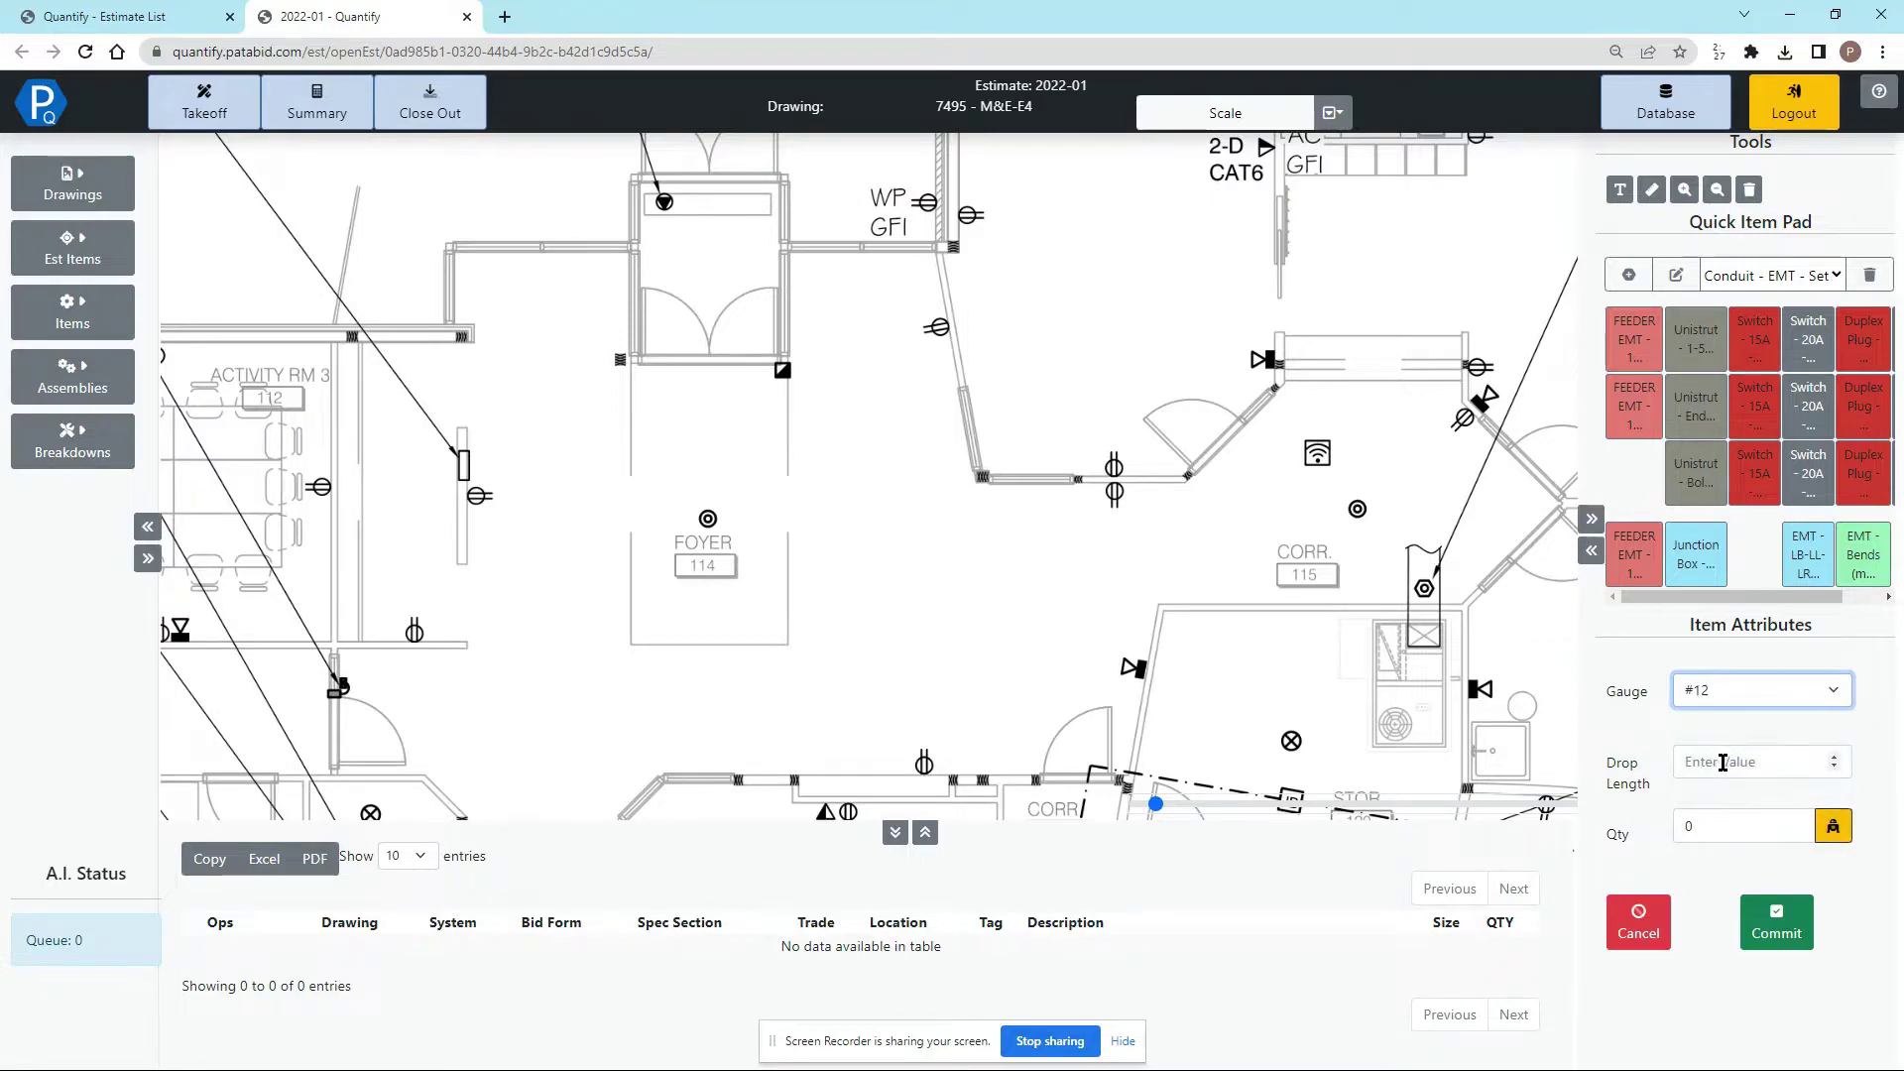
left_click(1722, 761)
type("10")
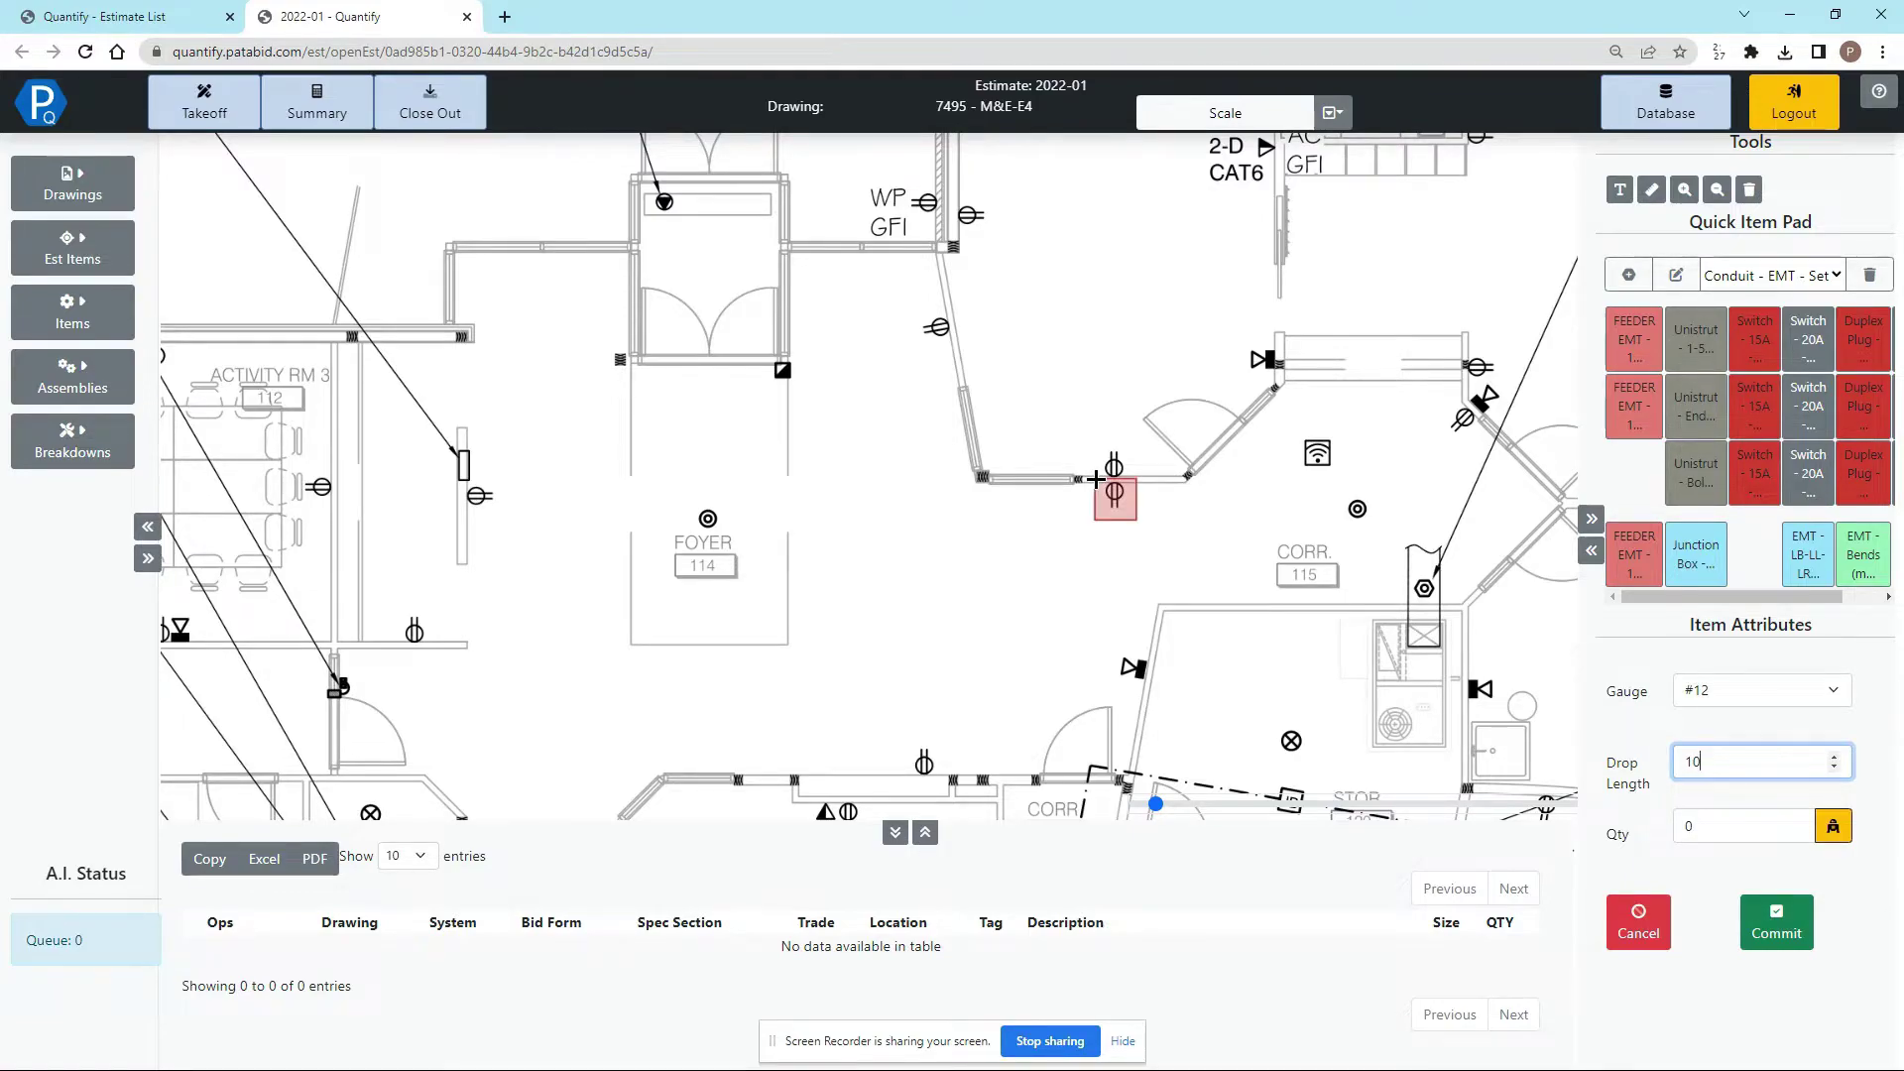
Count receptacles around the foyer, WP GFI and lounge/seminar areas until the quantity reaches 8
mouse_move(1107, 492)
left_mouse_down()
mouse_move(1166, 555)
mouse_move(1138, 515)
left_mouse_up()
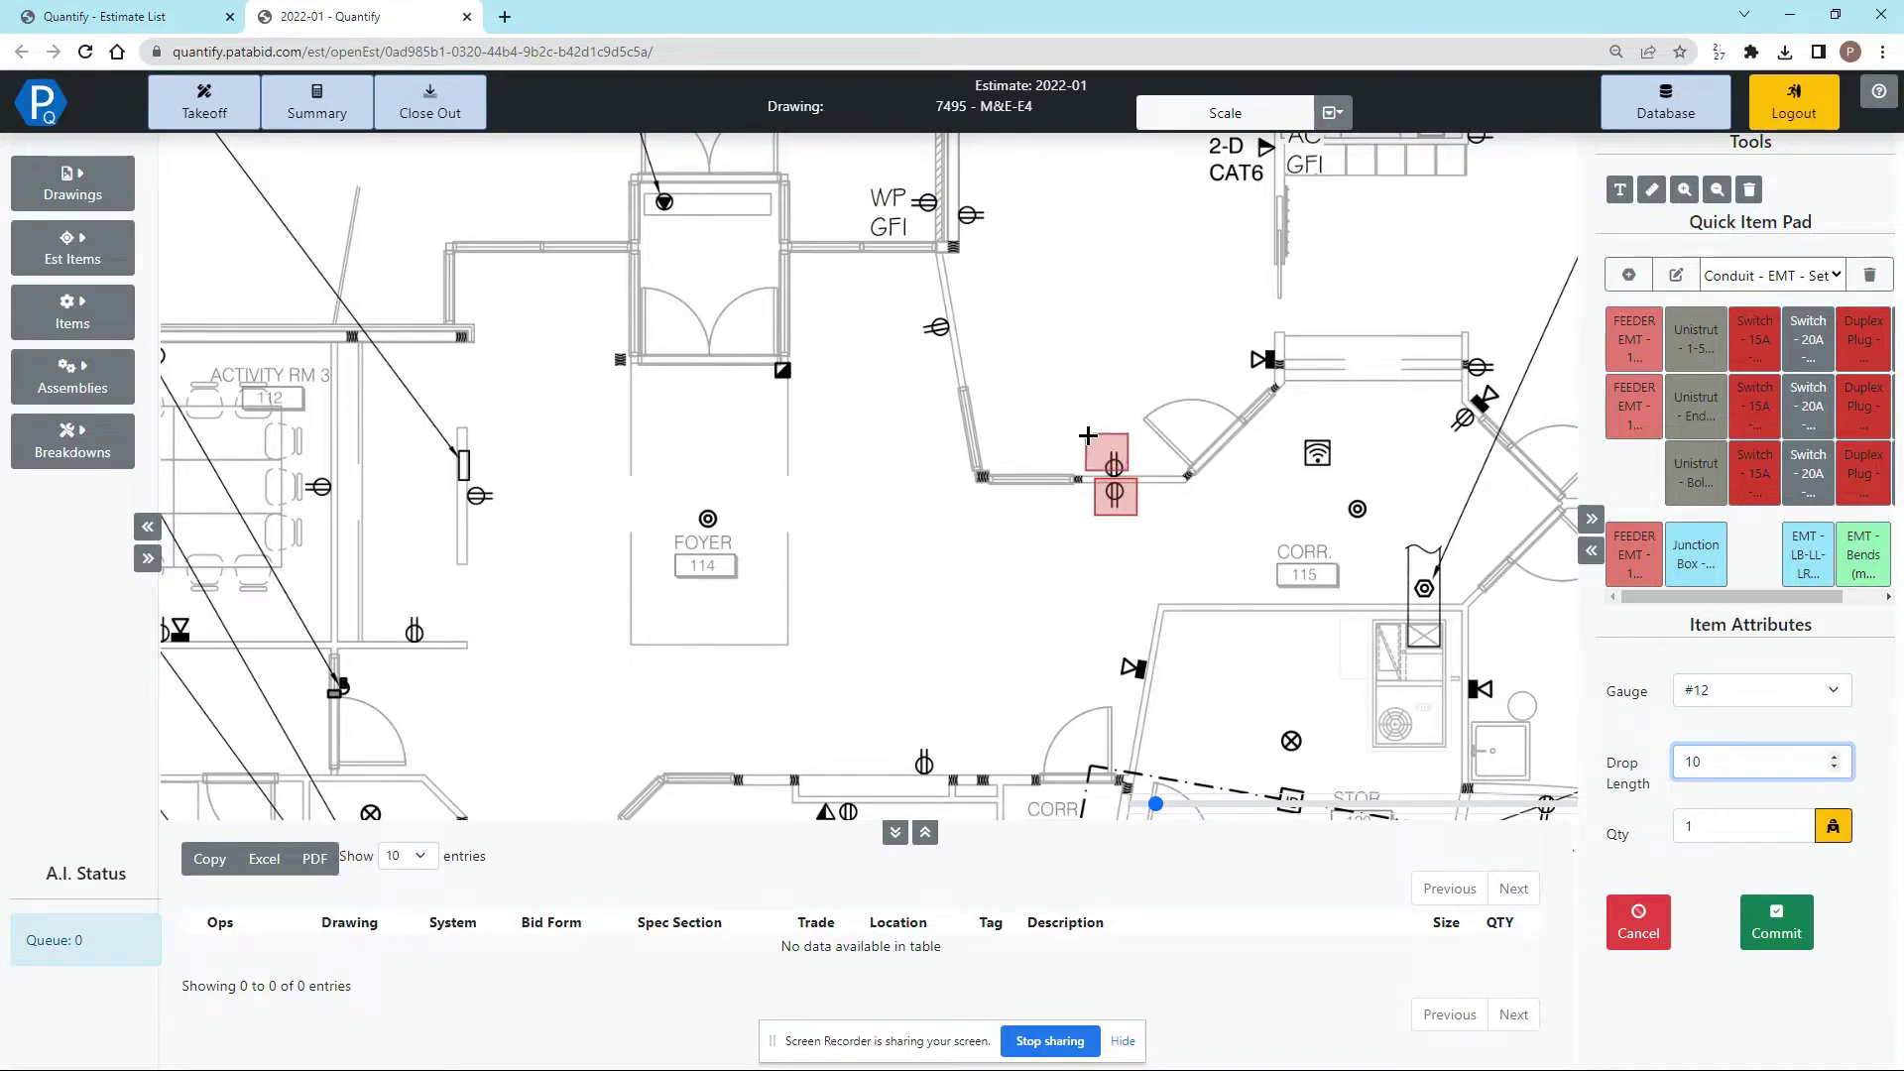
left_click(1089, 436)
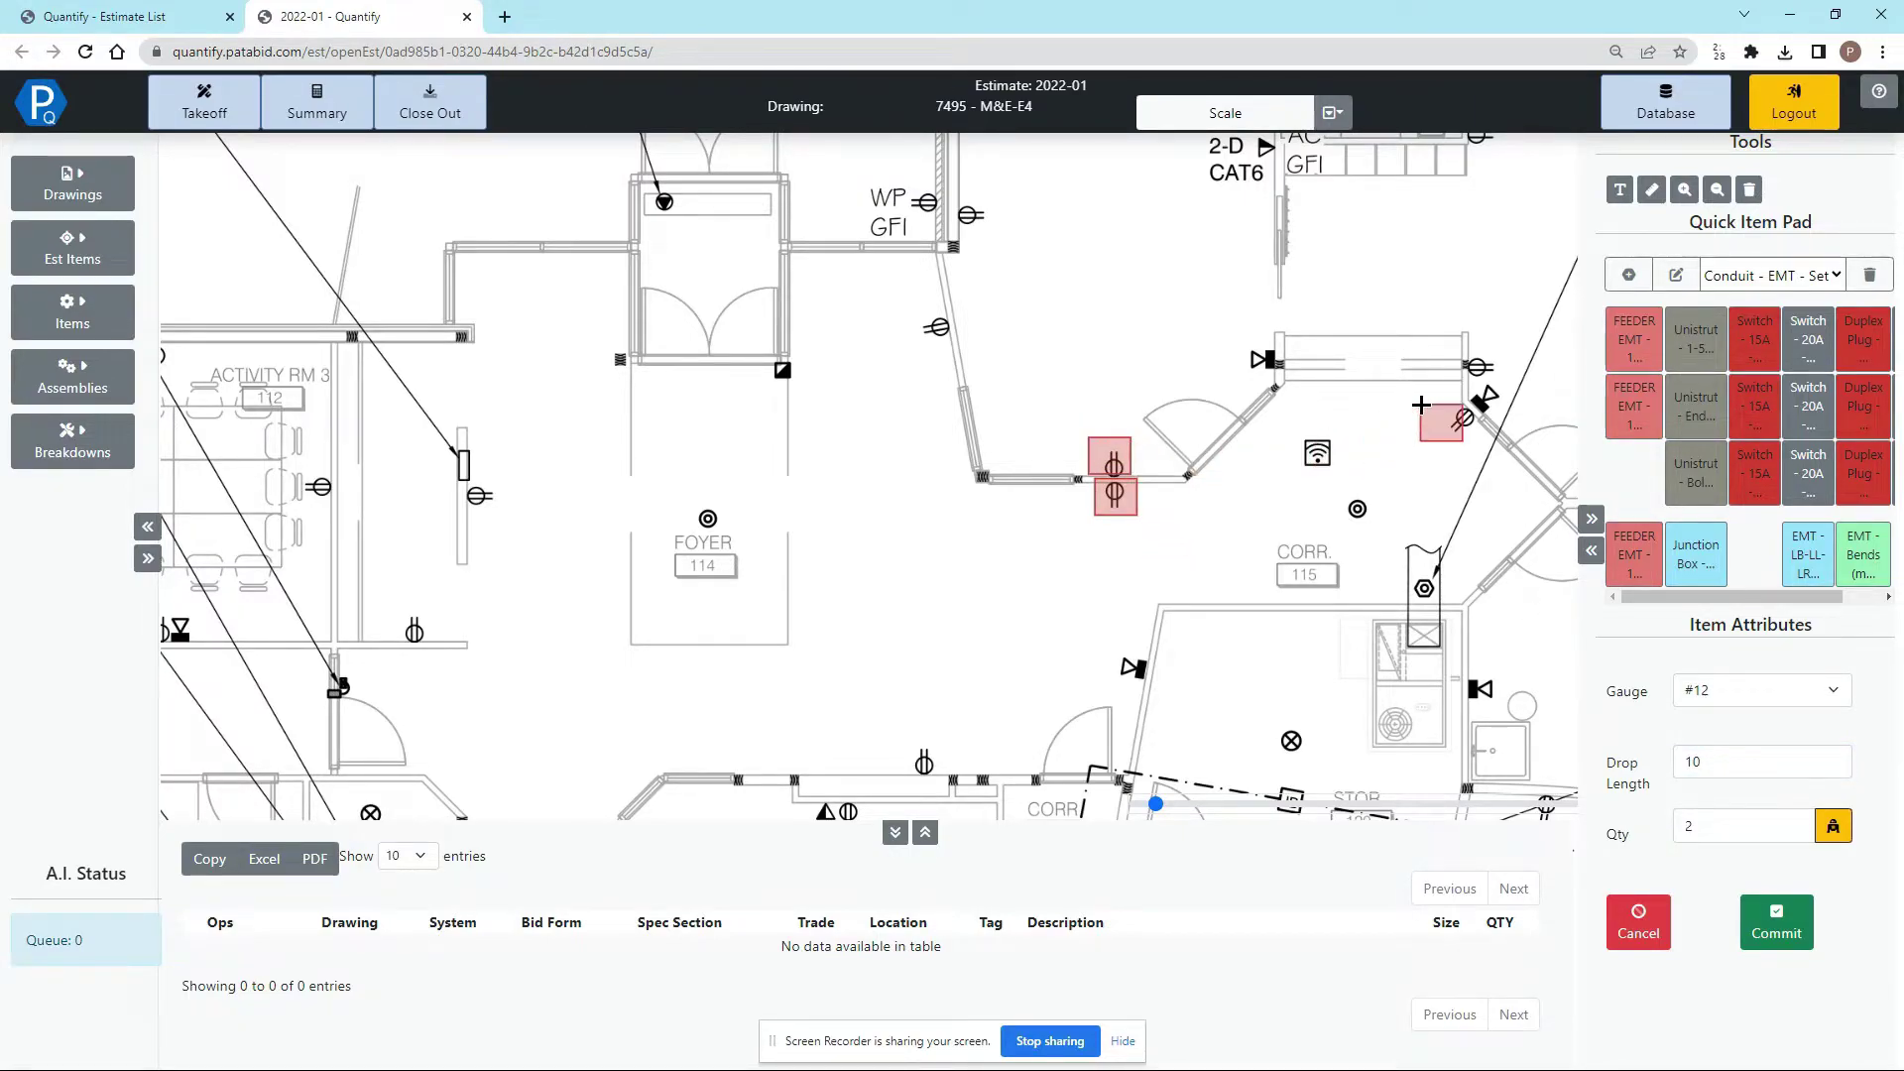
left_click(1462, 349)
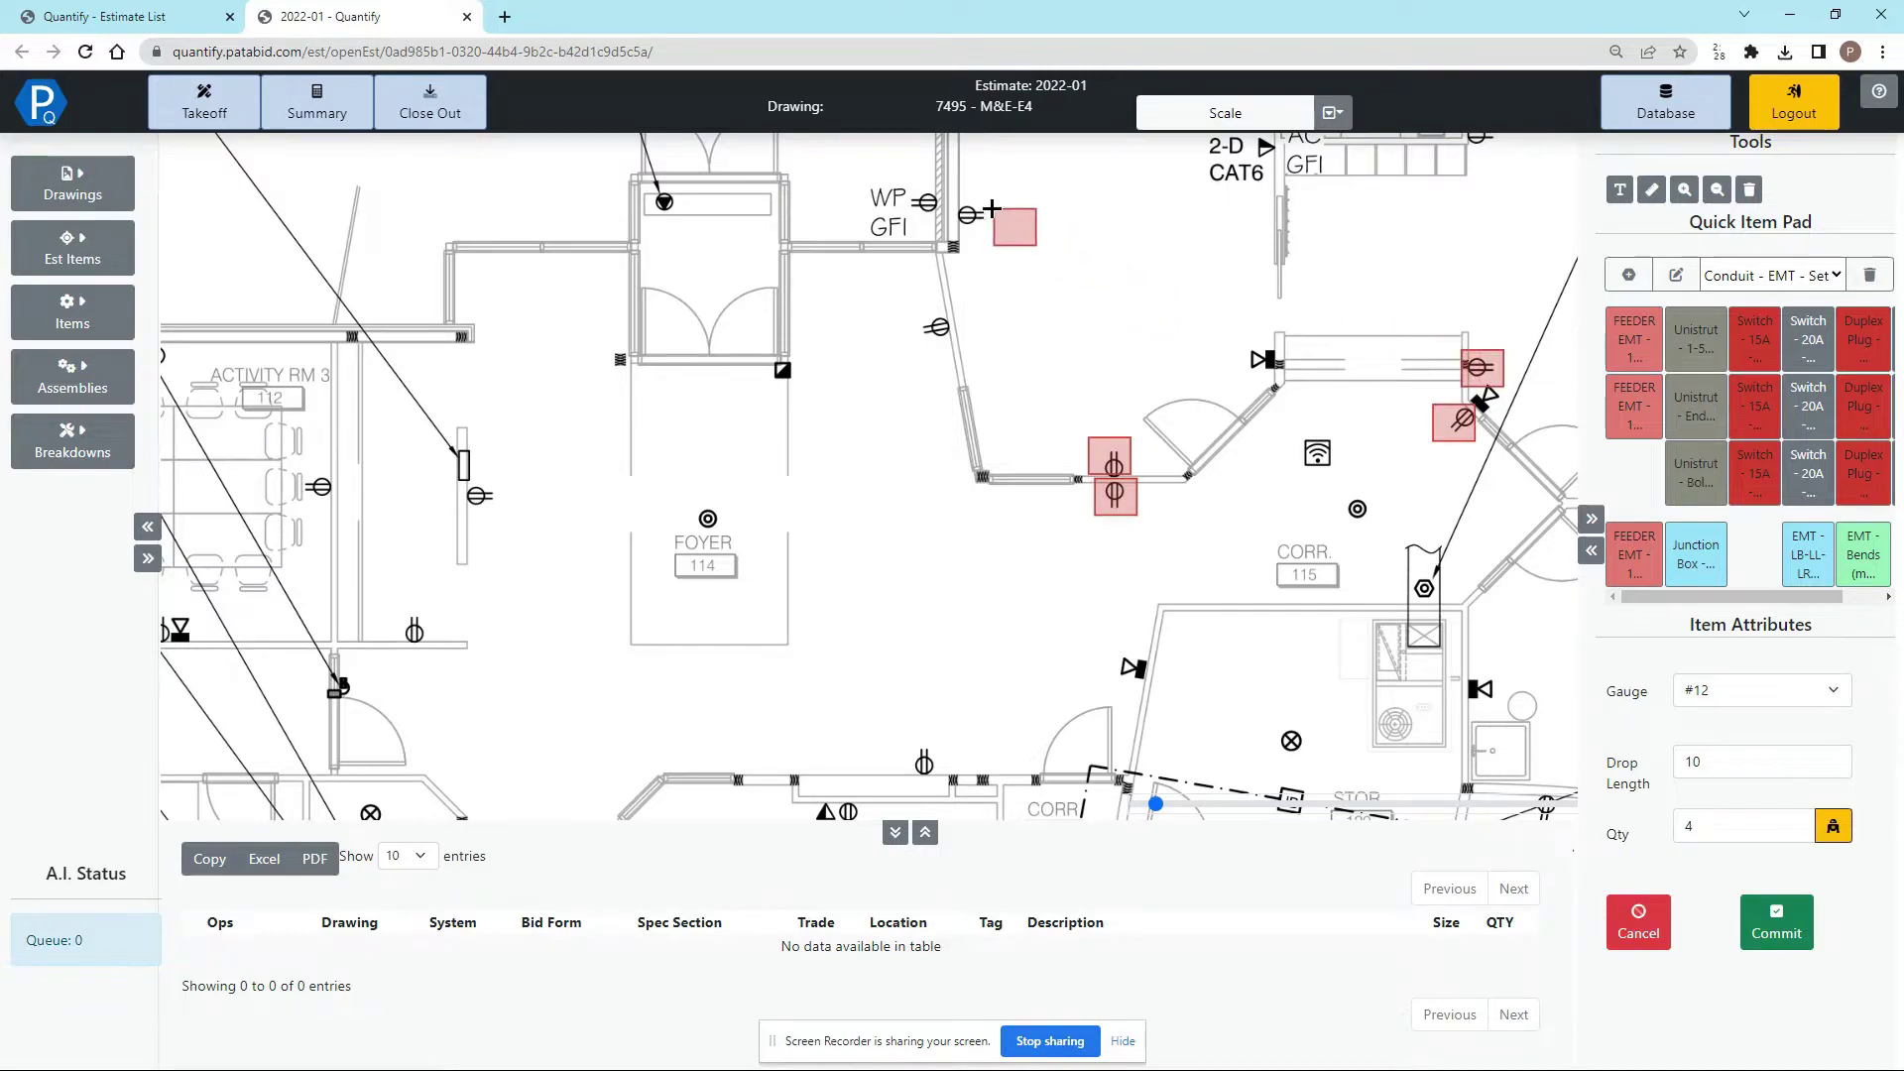
left_click(957, 198)
left_click(921, 306)
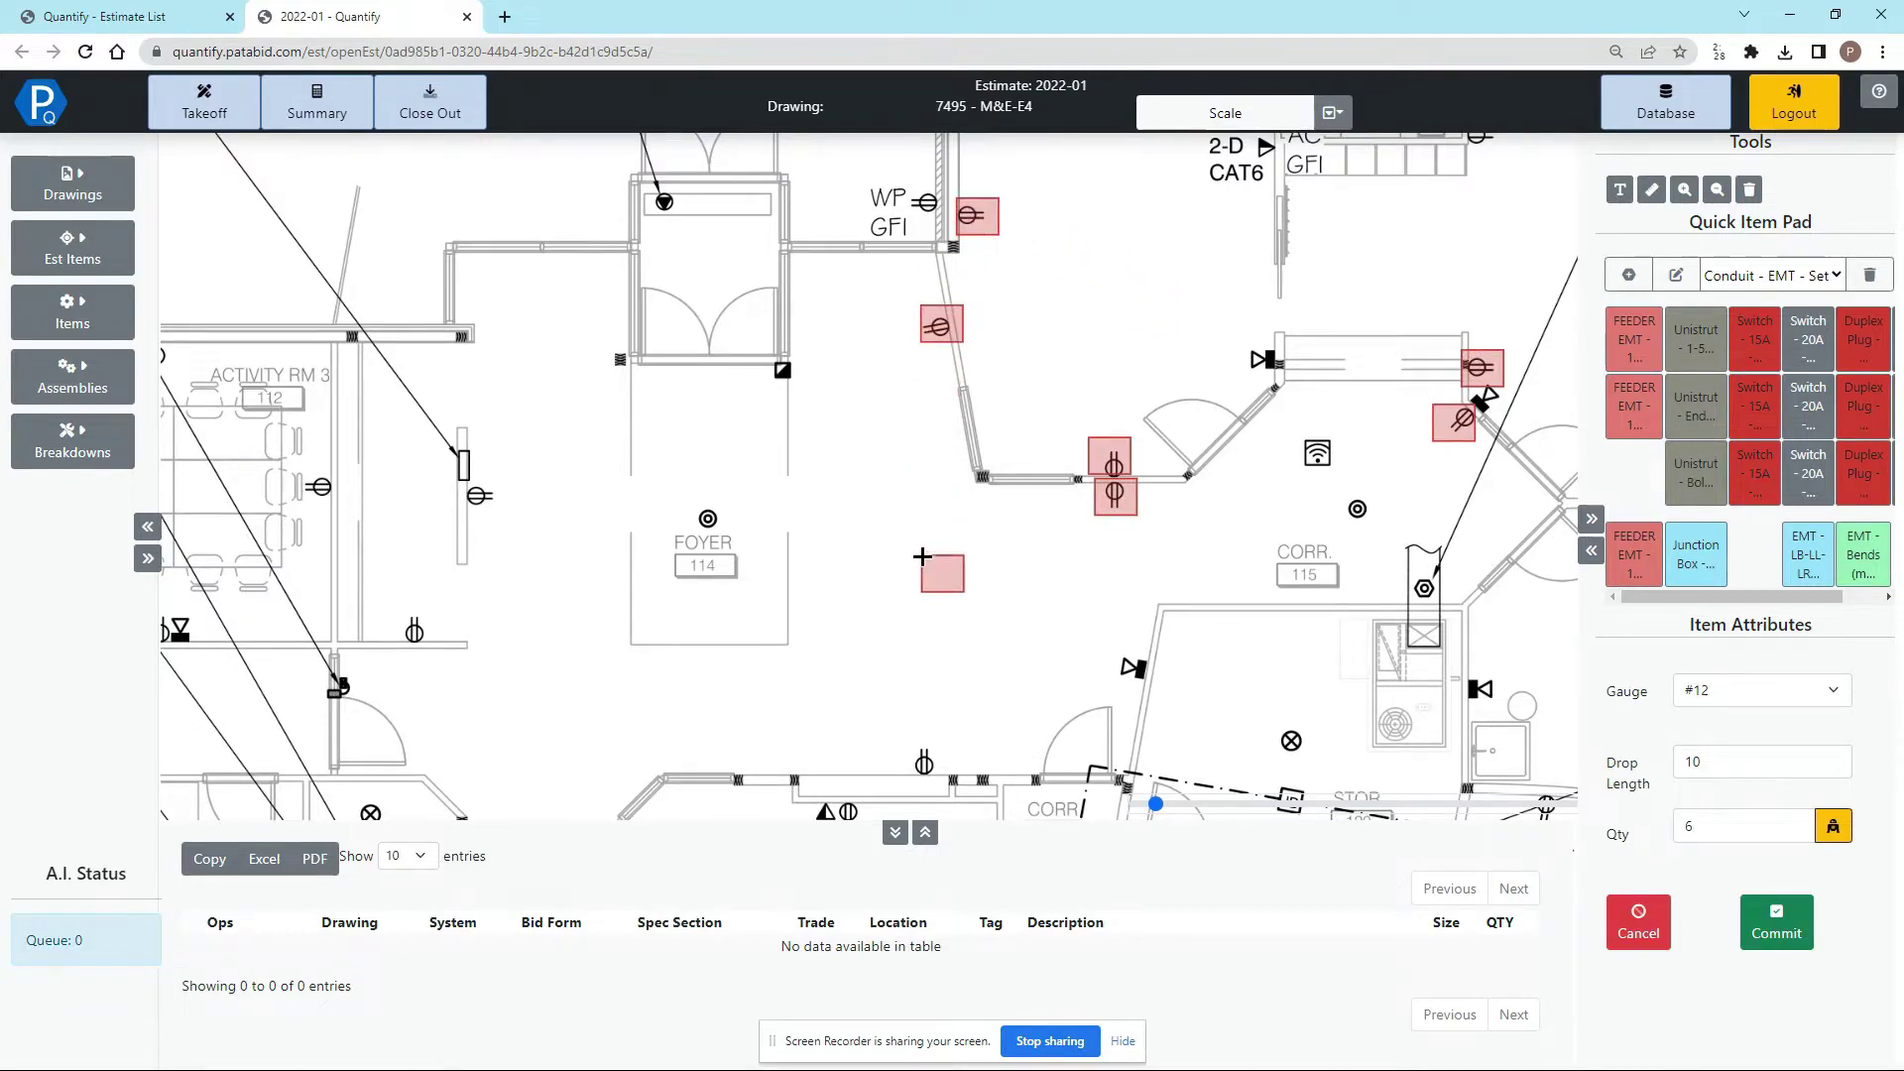
left_click_drag(655, 606, 1304, 583)
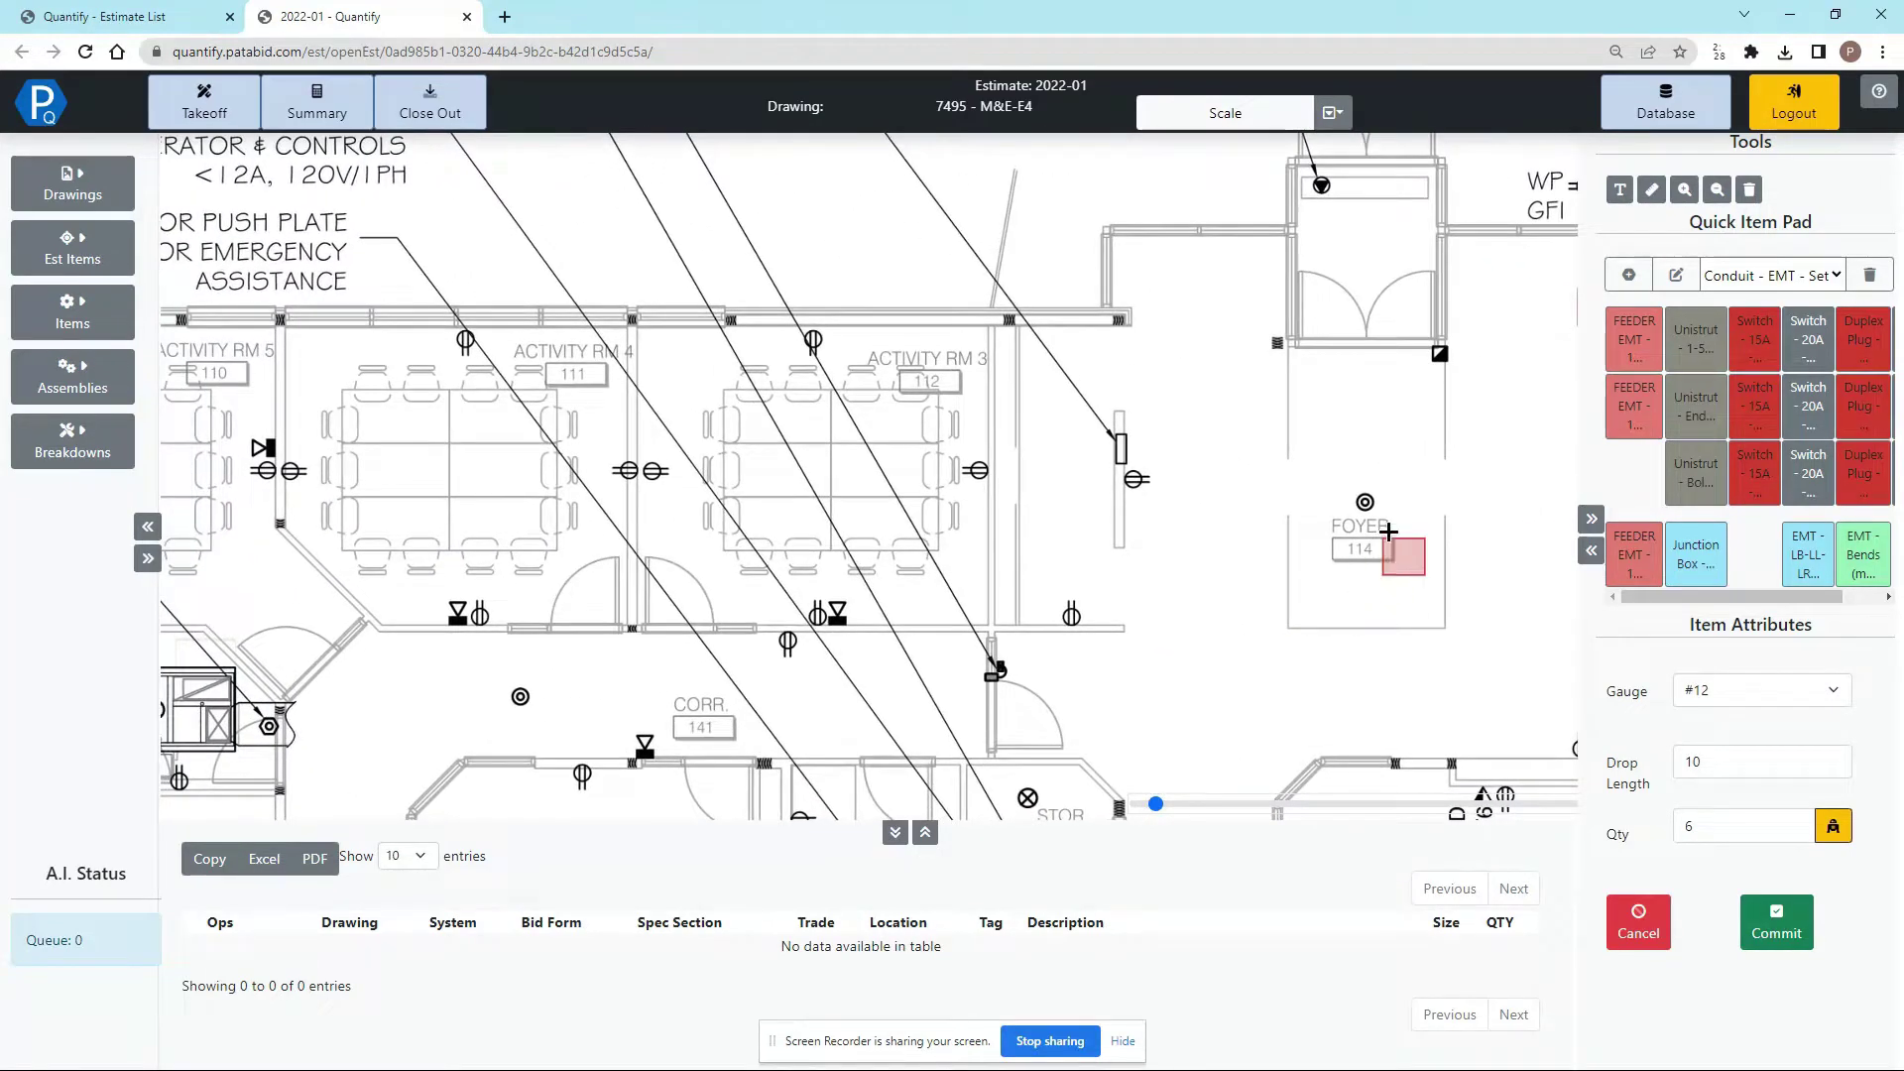
mouse_move(1356, 522)
left_mouse_down()
mouse_move(1127, 468)
mouse_move(515, 401)
left_mouse_up()
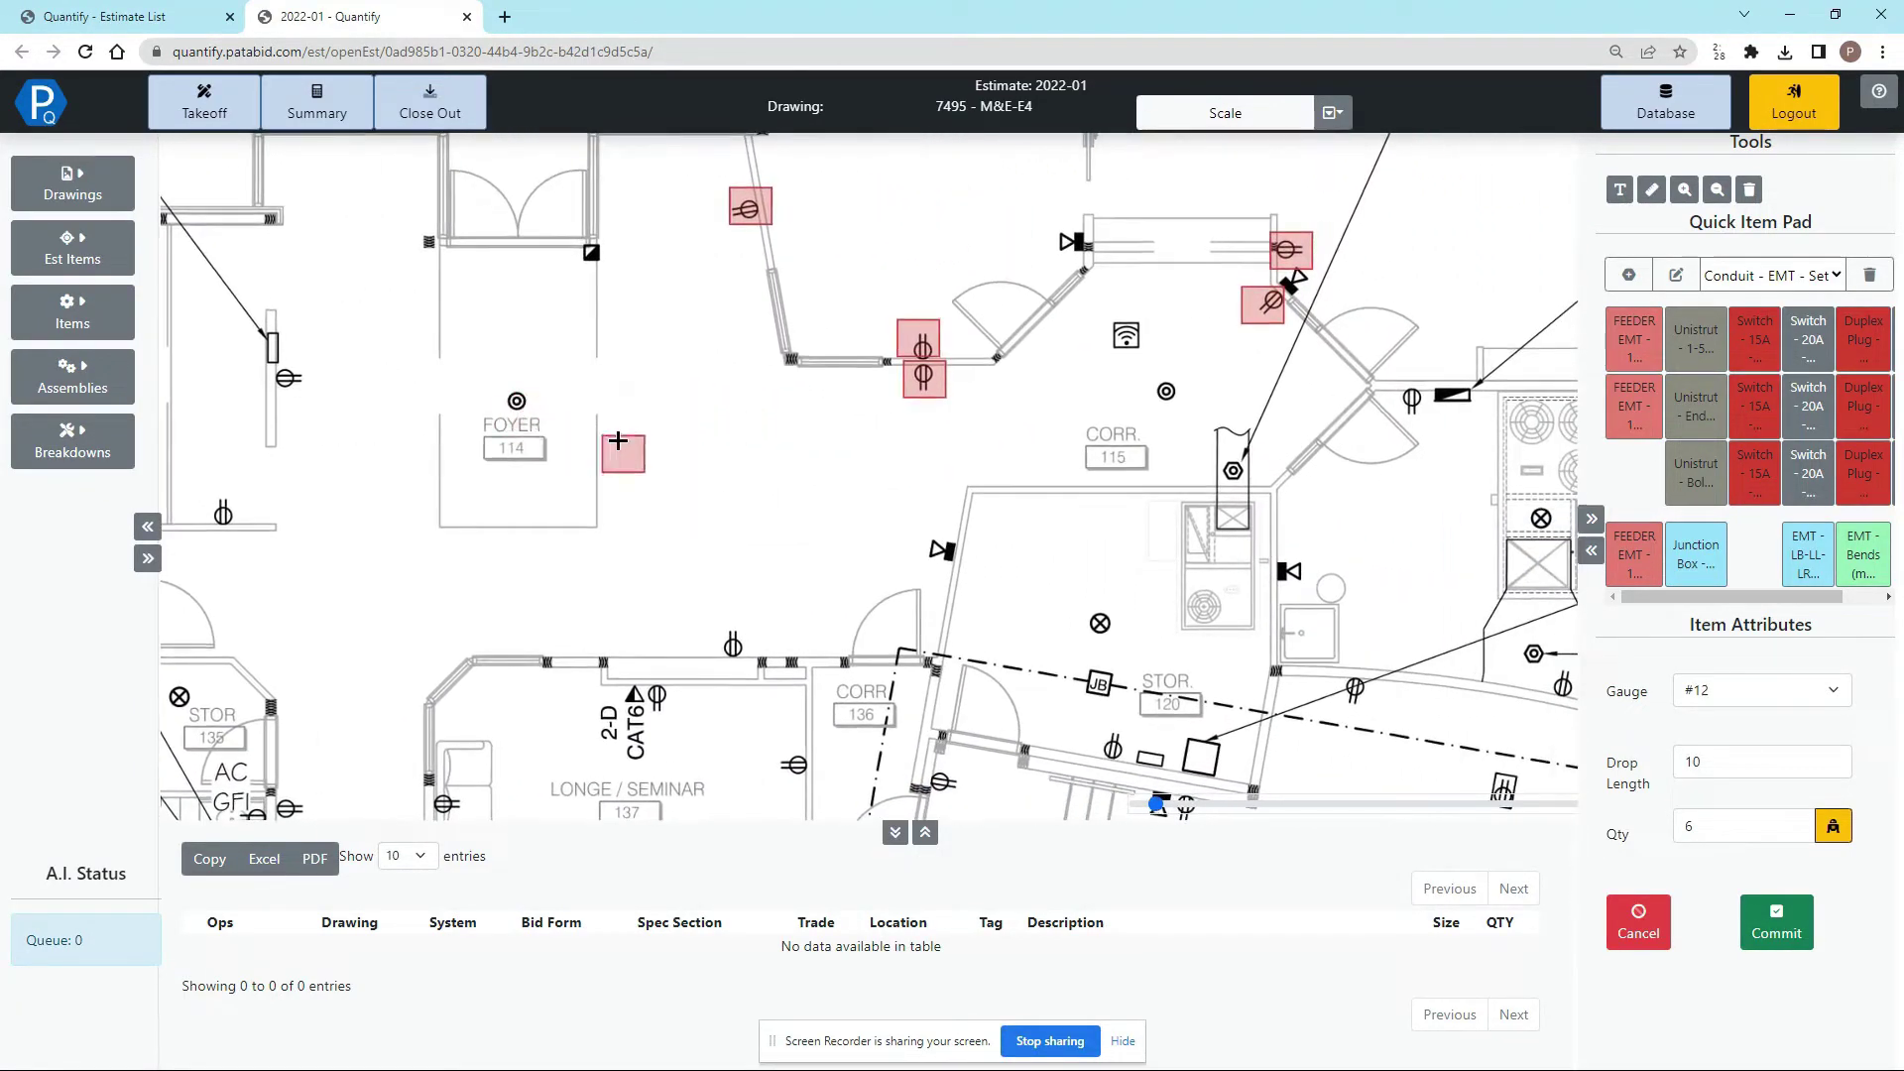
left_click(734, 645)
left_click(791, 761)
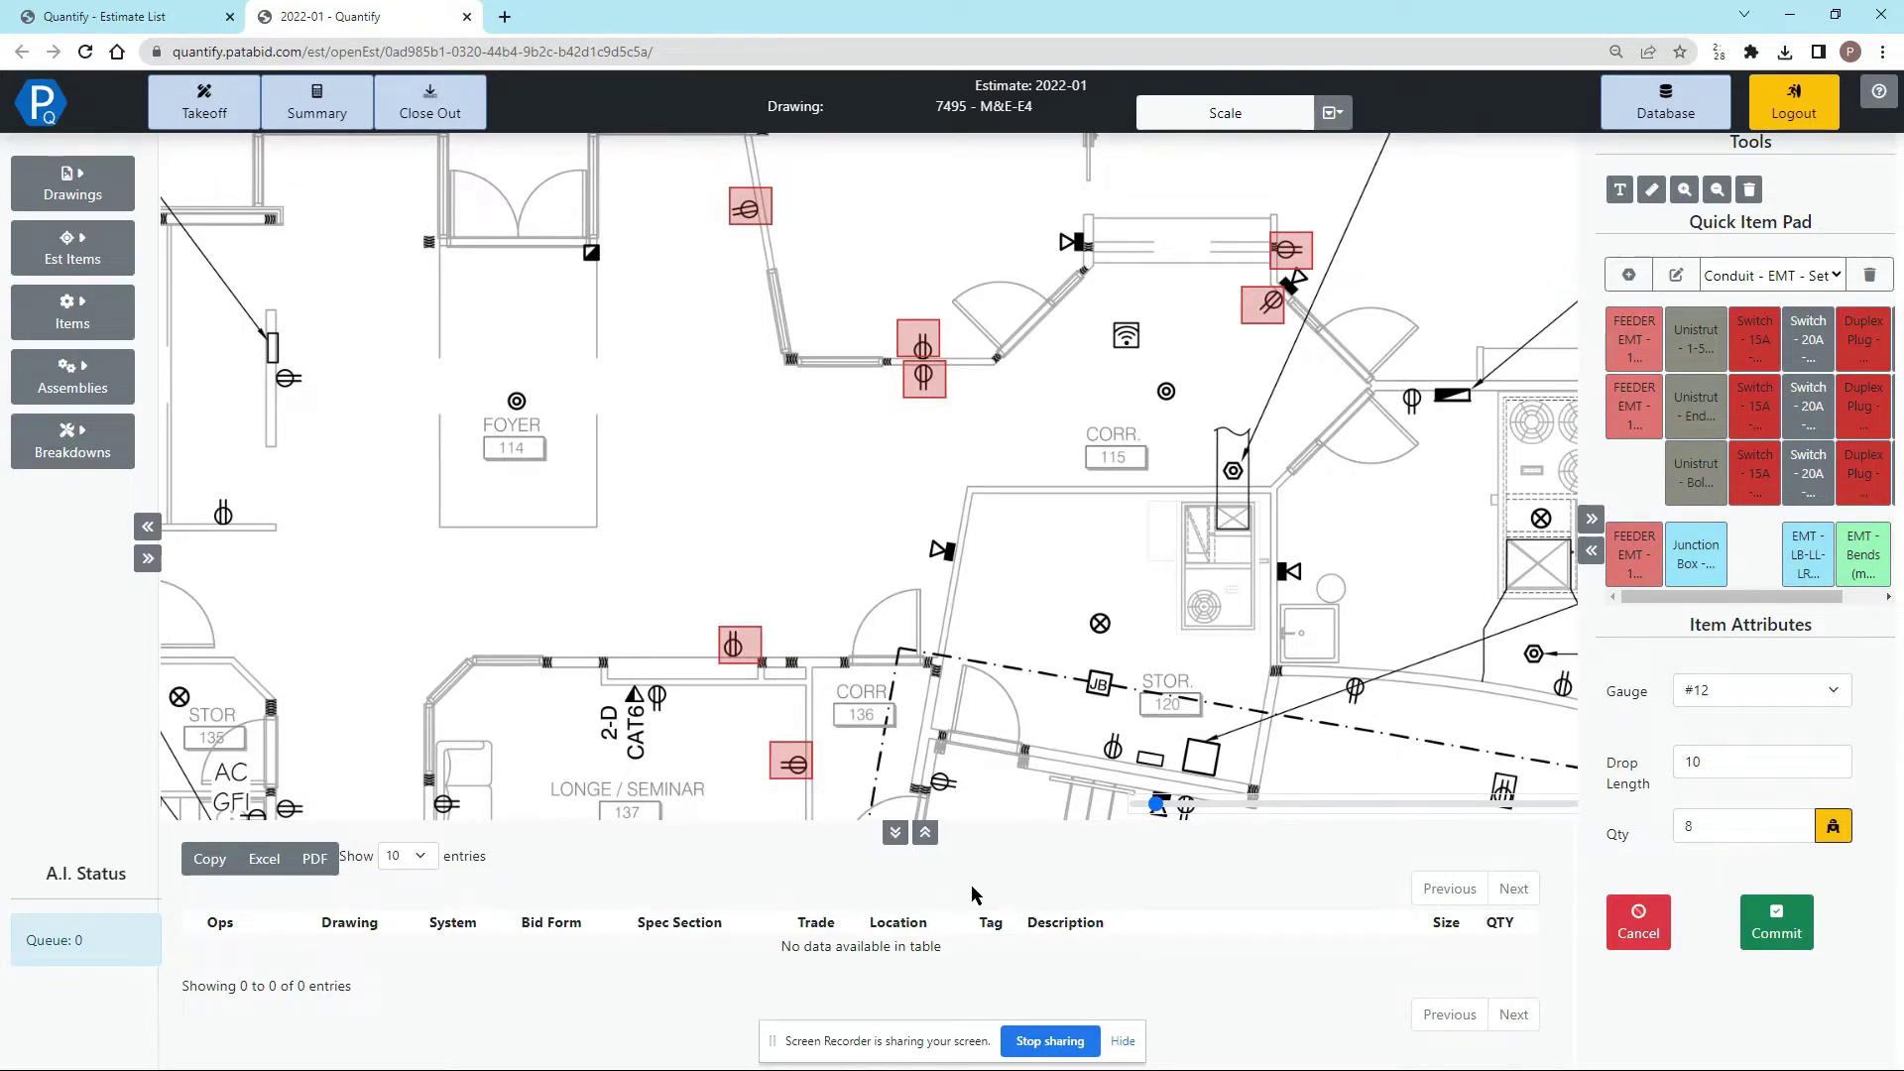
Commit the plug count and review the new Electrical Duplex Plug row showing quantity 8.000
key("Return")
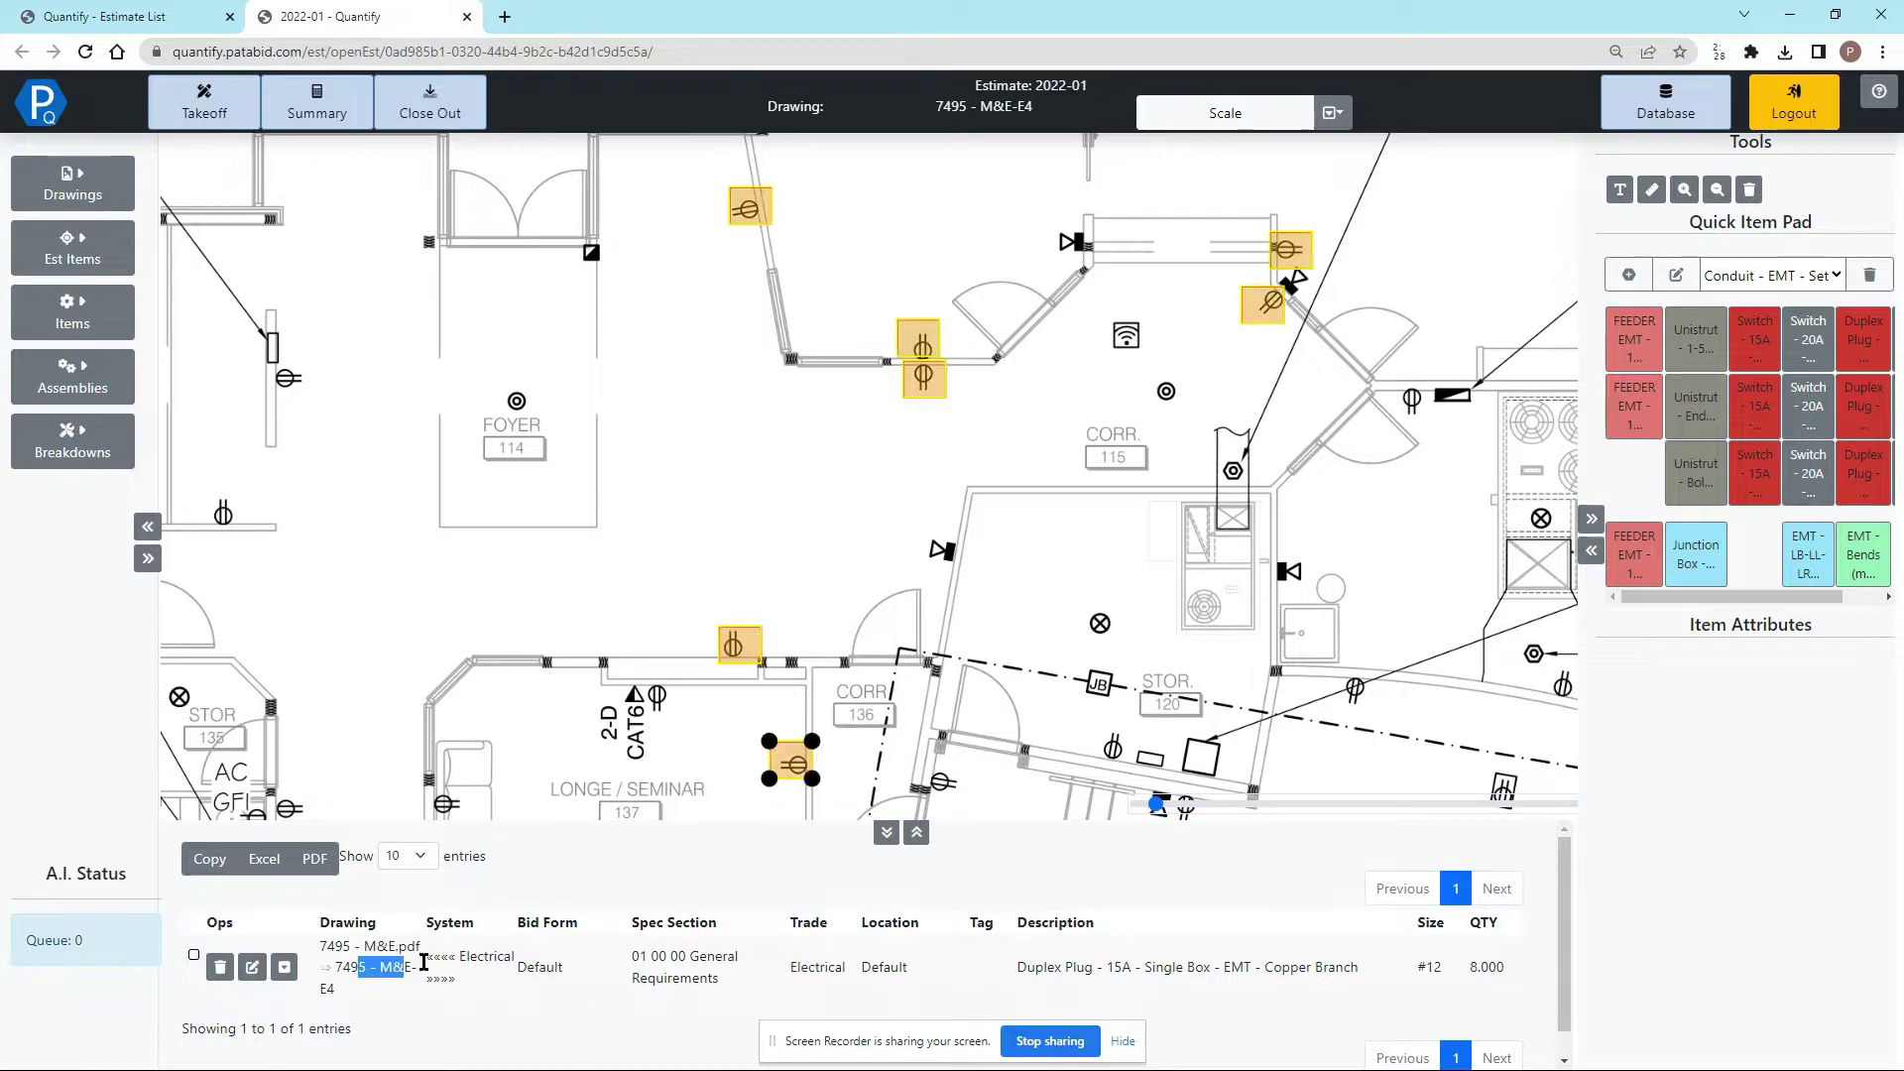
left_click_drag(464, 958, 536, 968)
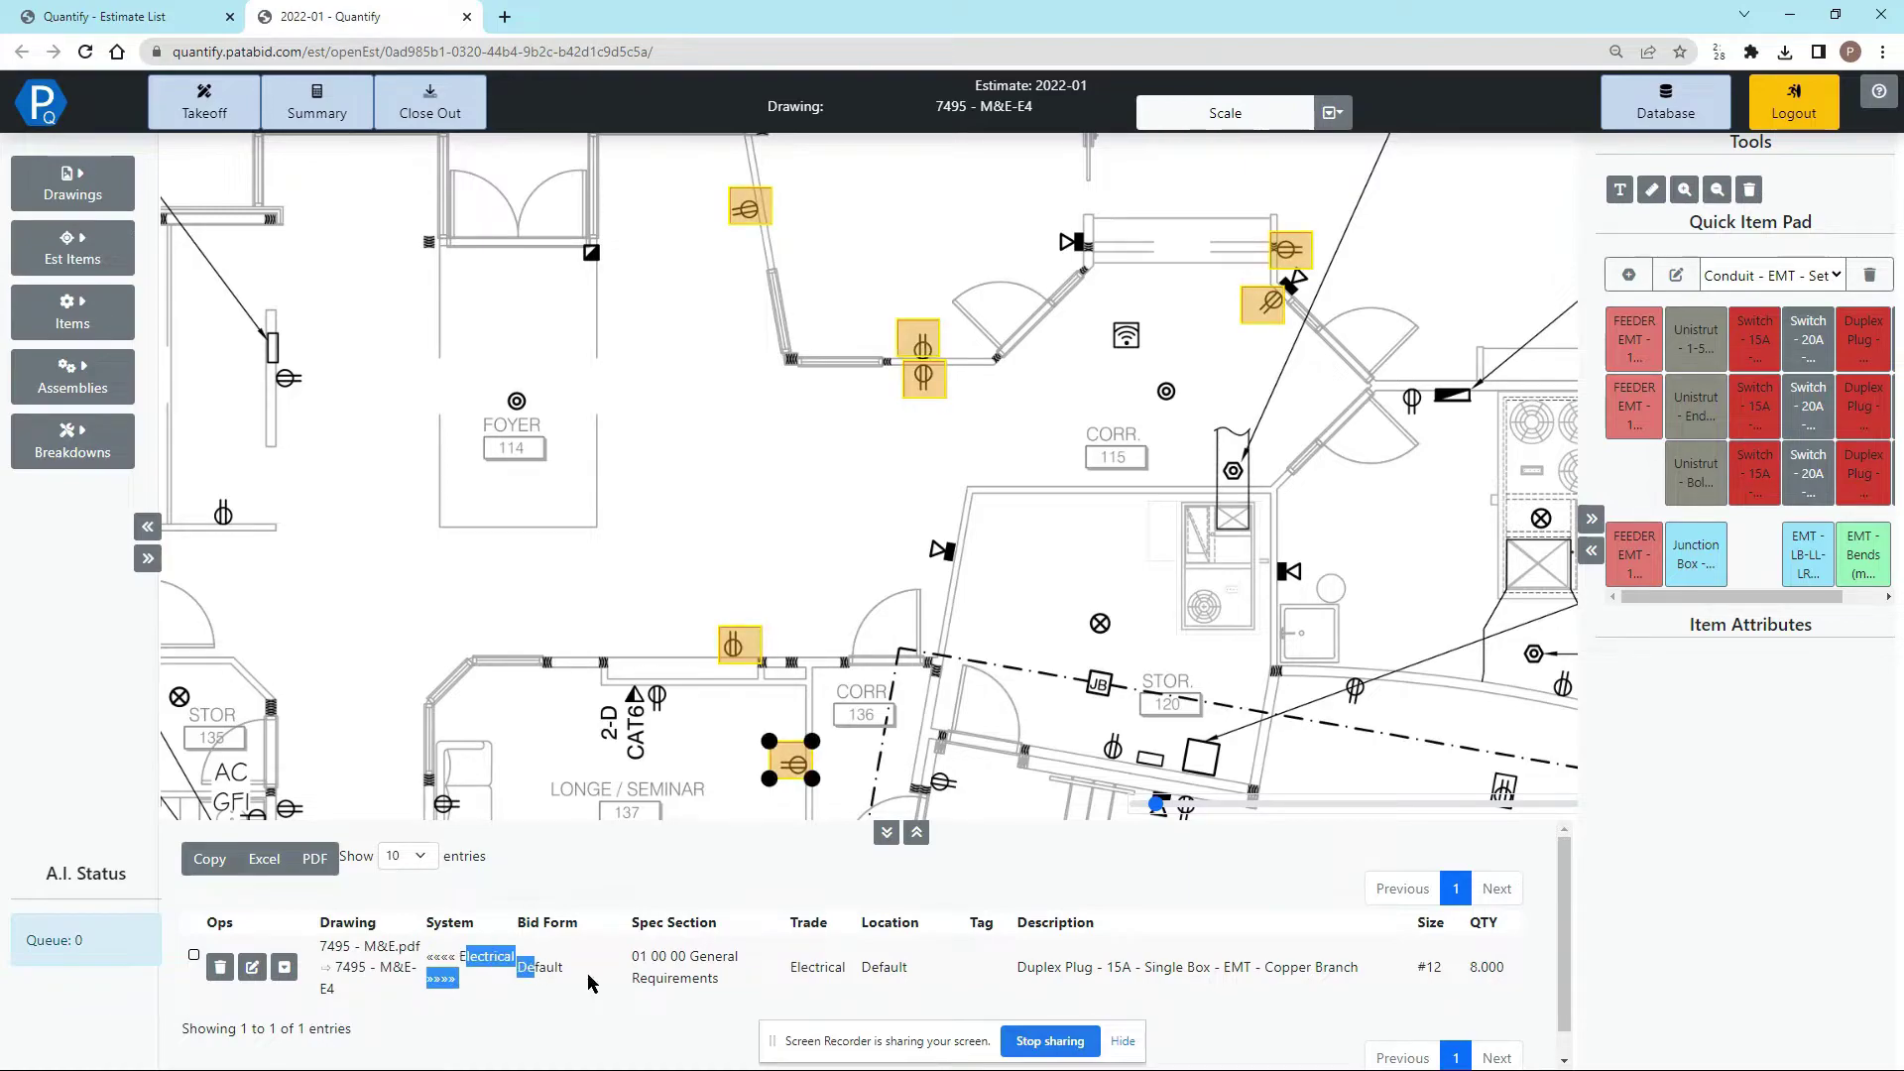
double_click(799, 968)
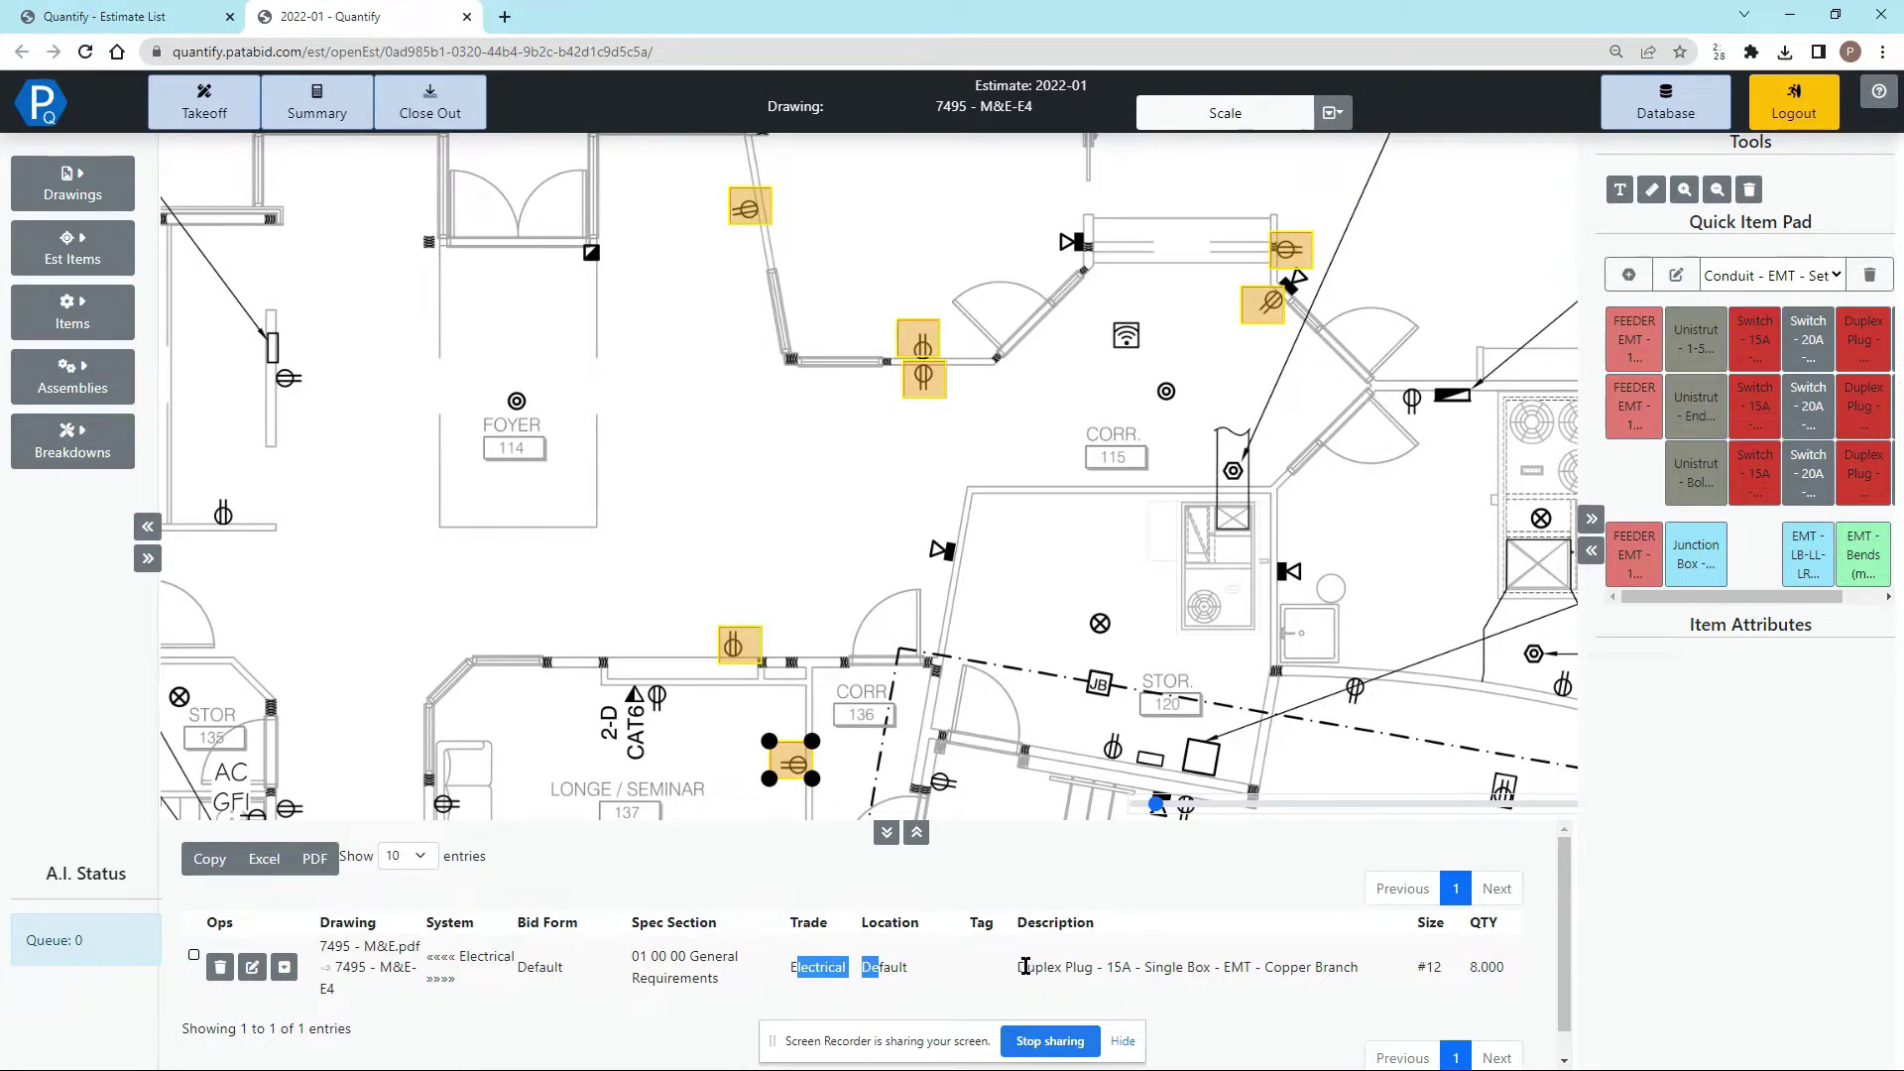
left_click_drag(1026, 968, 1324, 971)
left_click_drag(1468, 968, 1507, 980)
left_click(1487, 964)
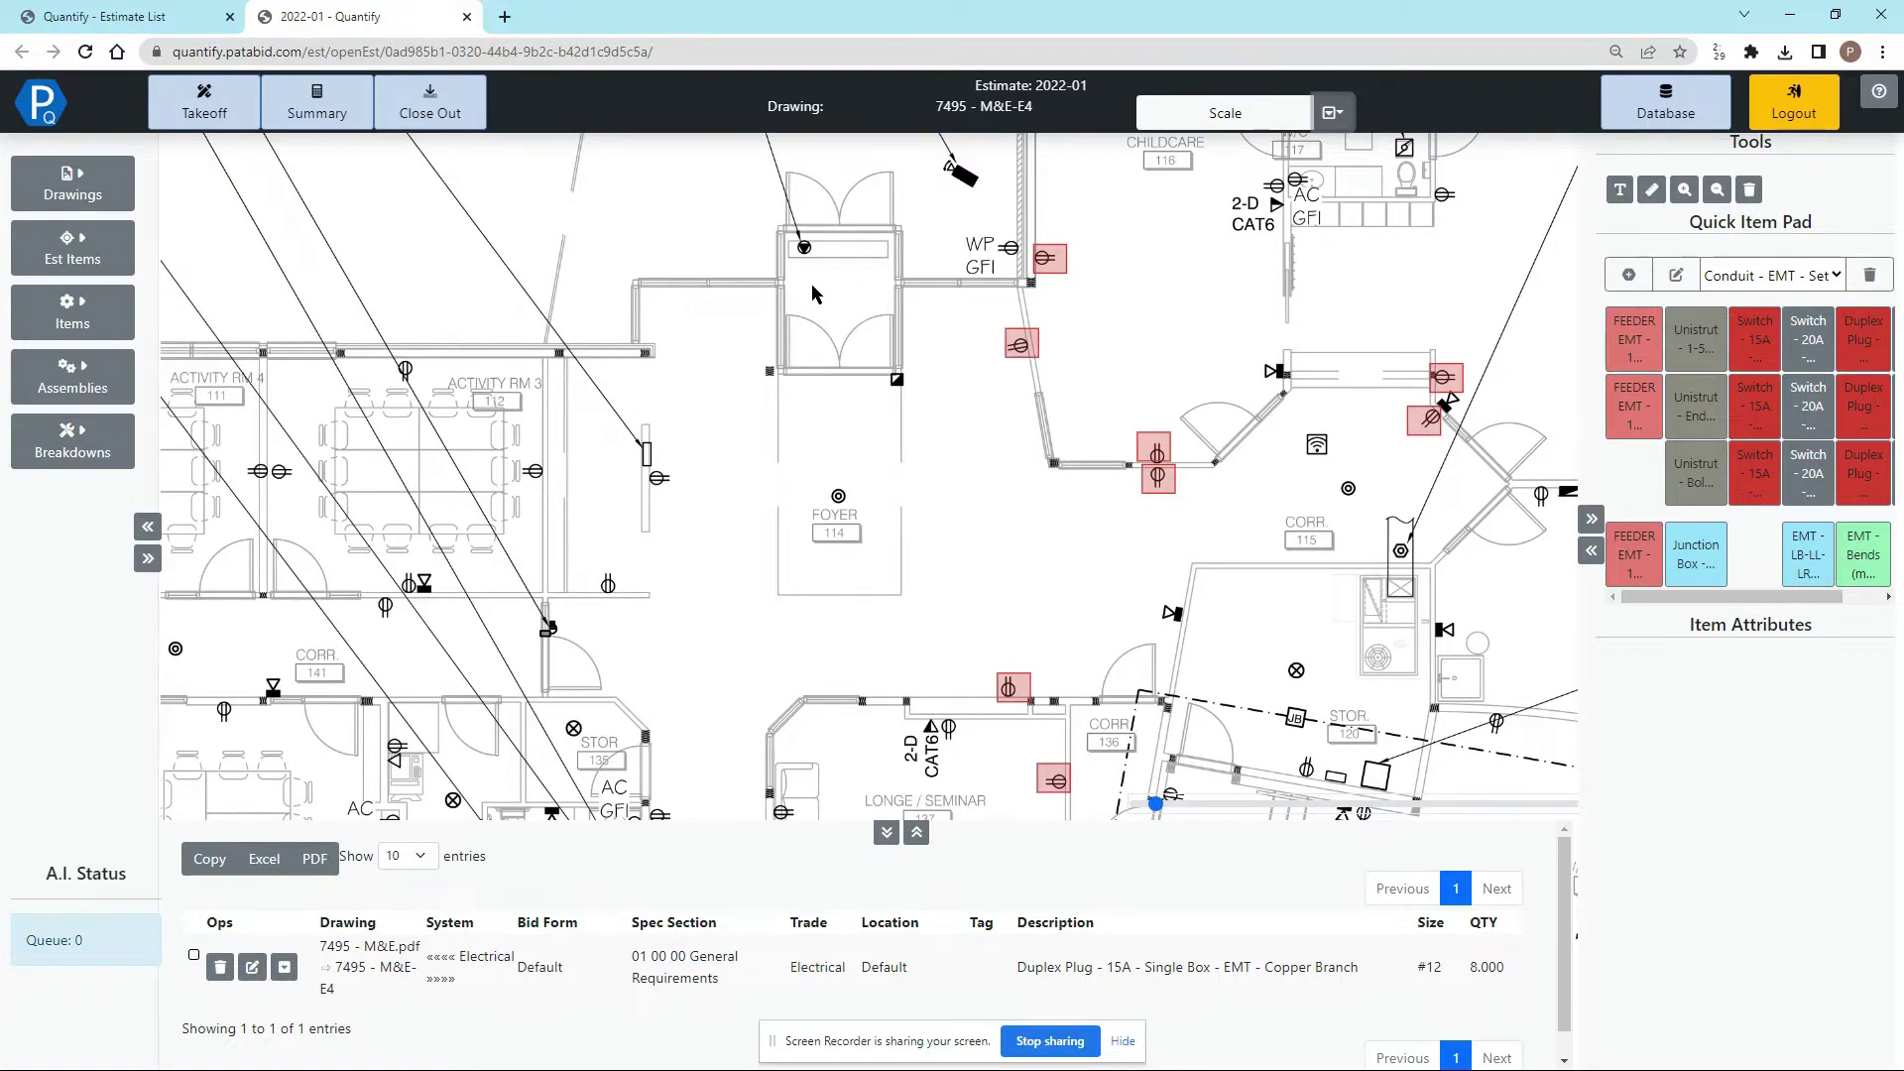
Calibrate the scale by measuring the foyer door threshold as 6.5 ft, giving 0.18ft : 6.5ft
scroll(811, 294, "up", 5)
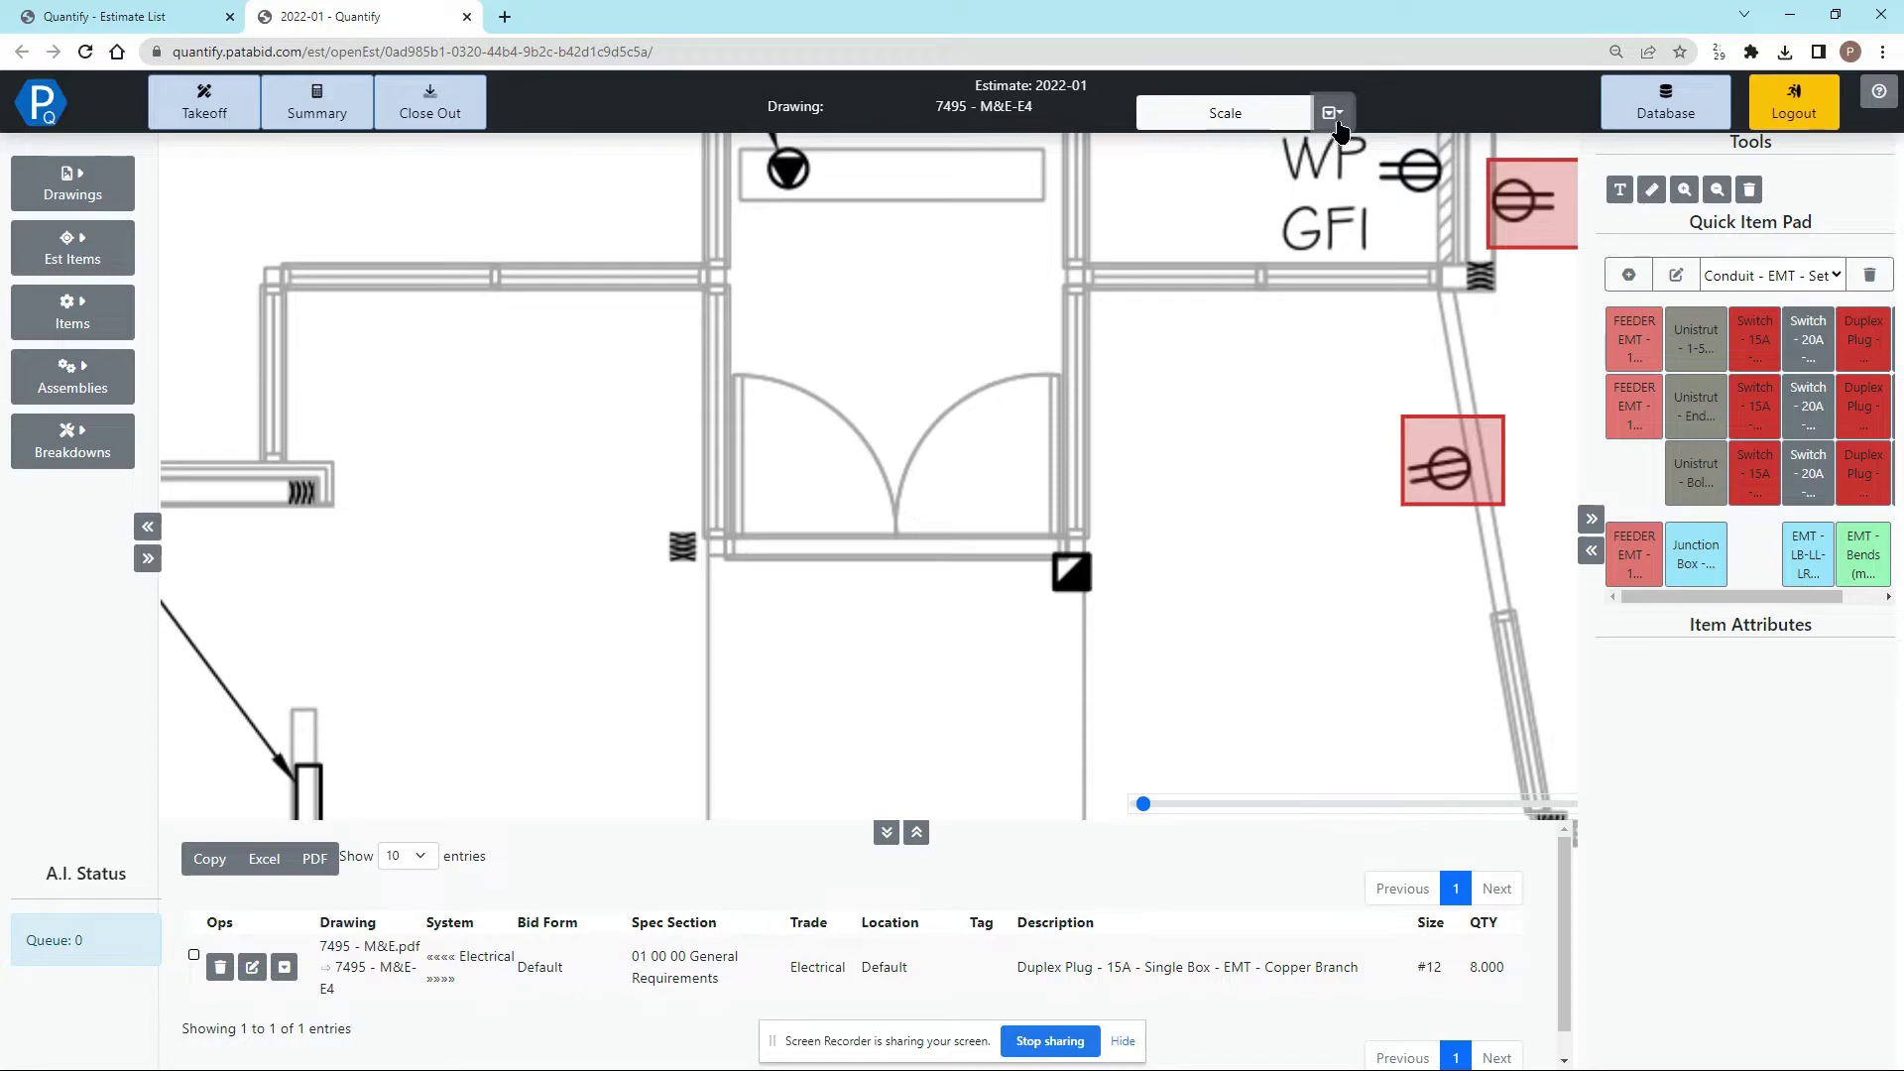
left_click(1332, 115)
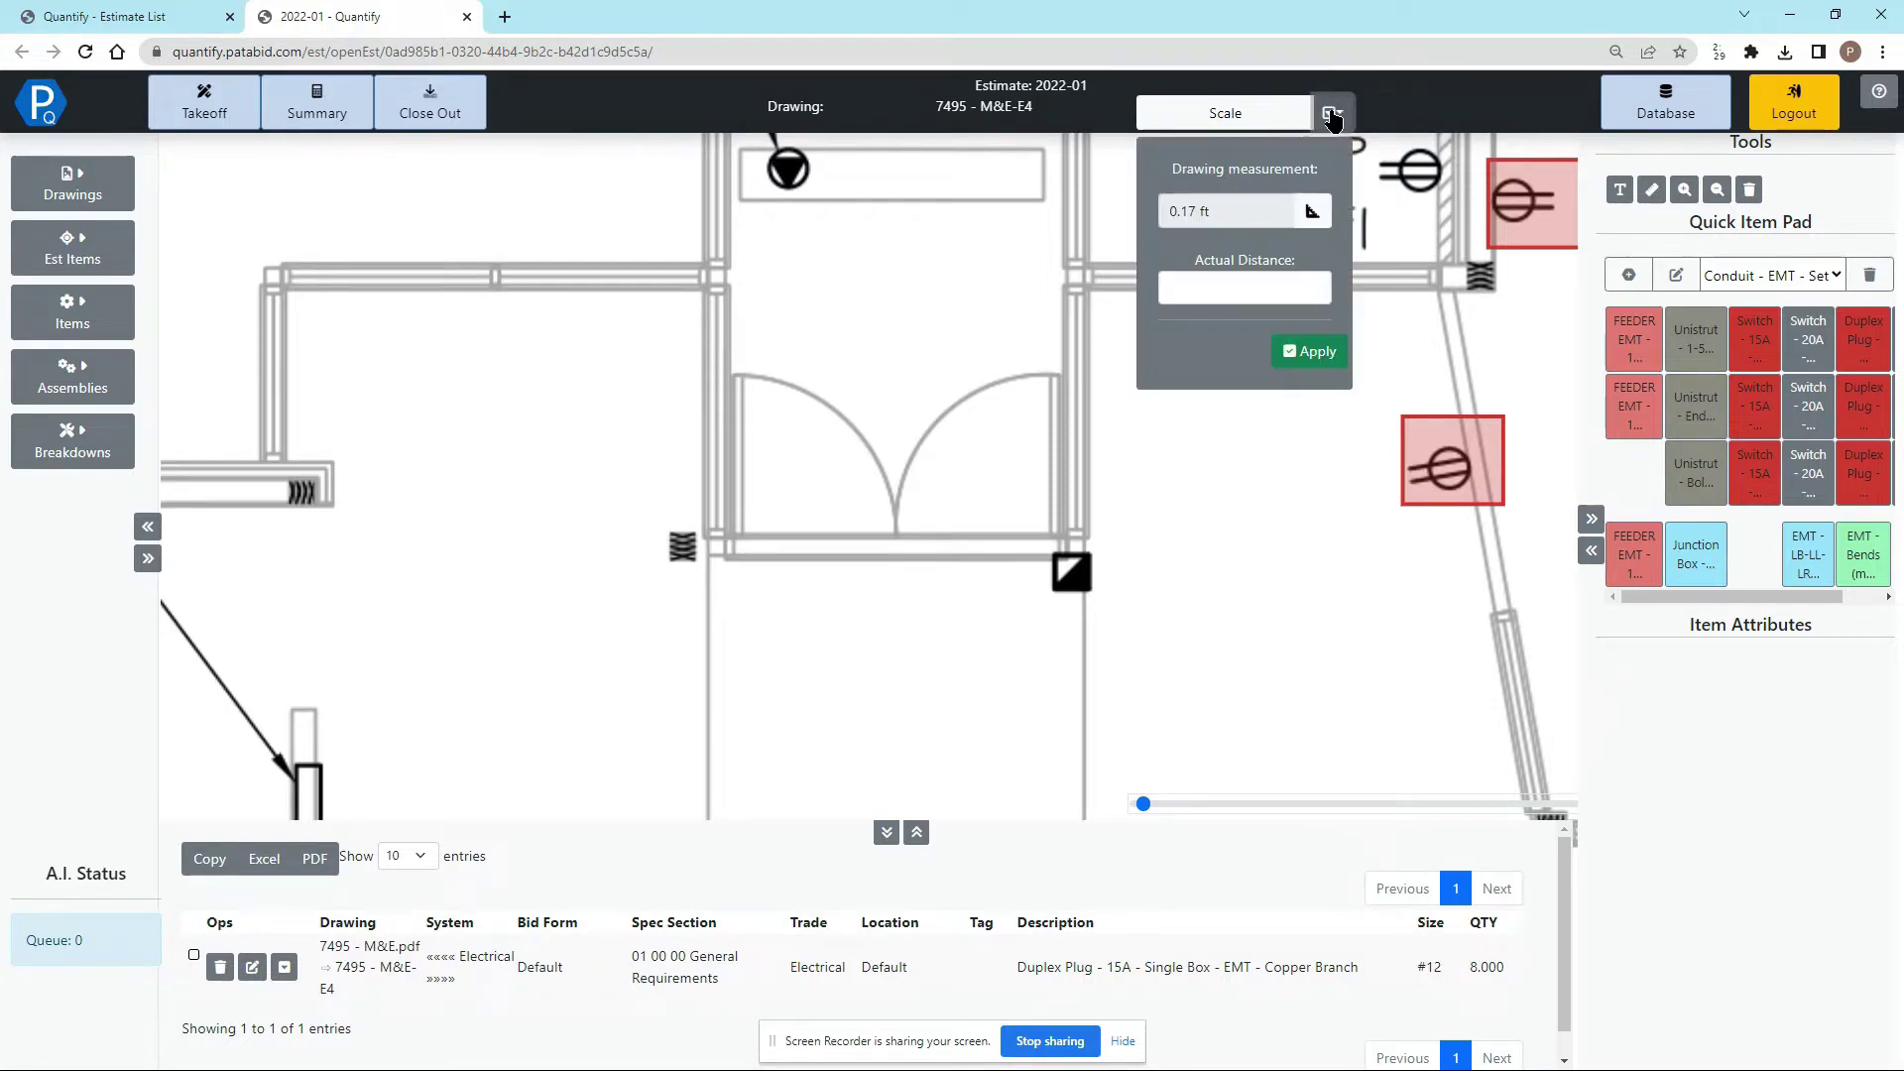
left_click(1312, 213)
left_click_drag(736, 545, 1055, 546)
left_click(1228, 288)
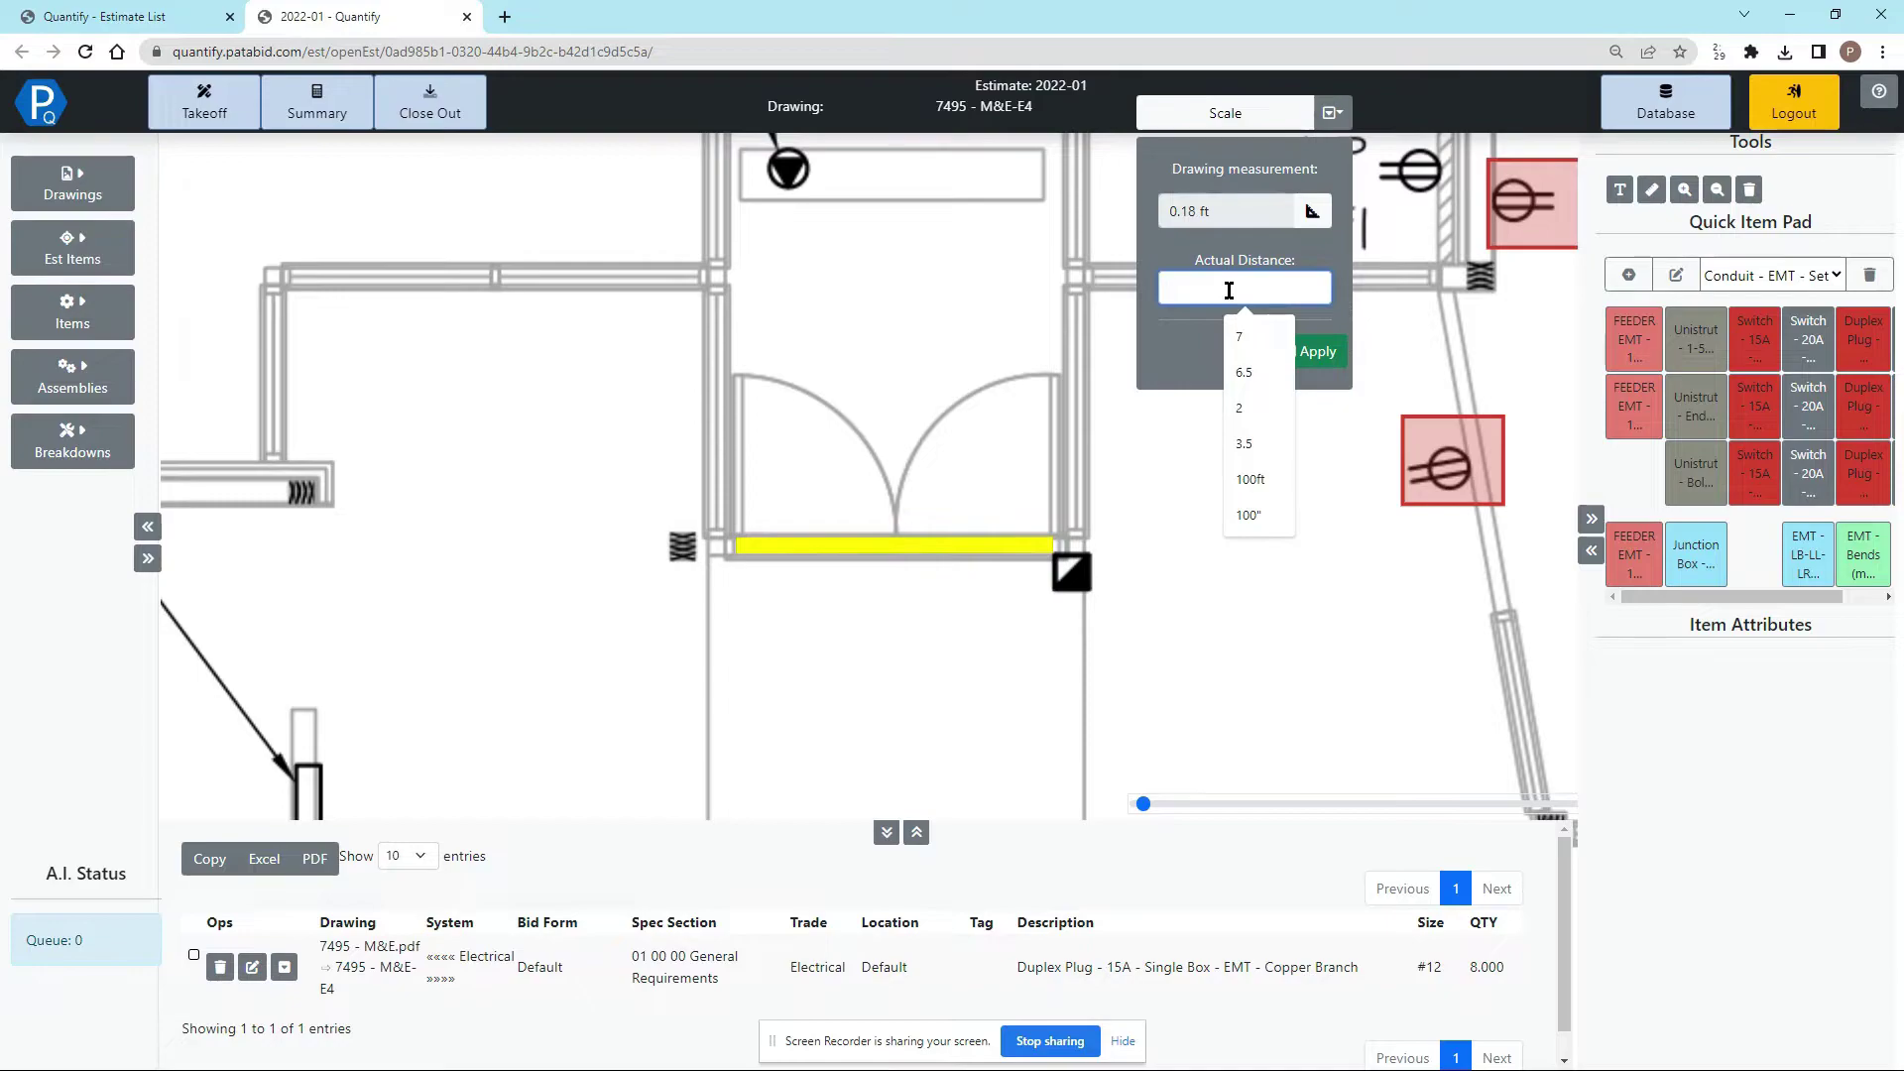
type("6.5")
left_click(1182, 331)
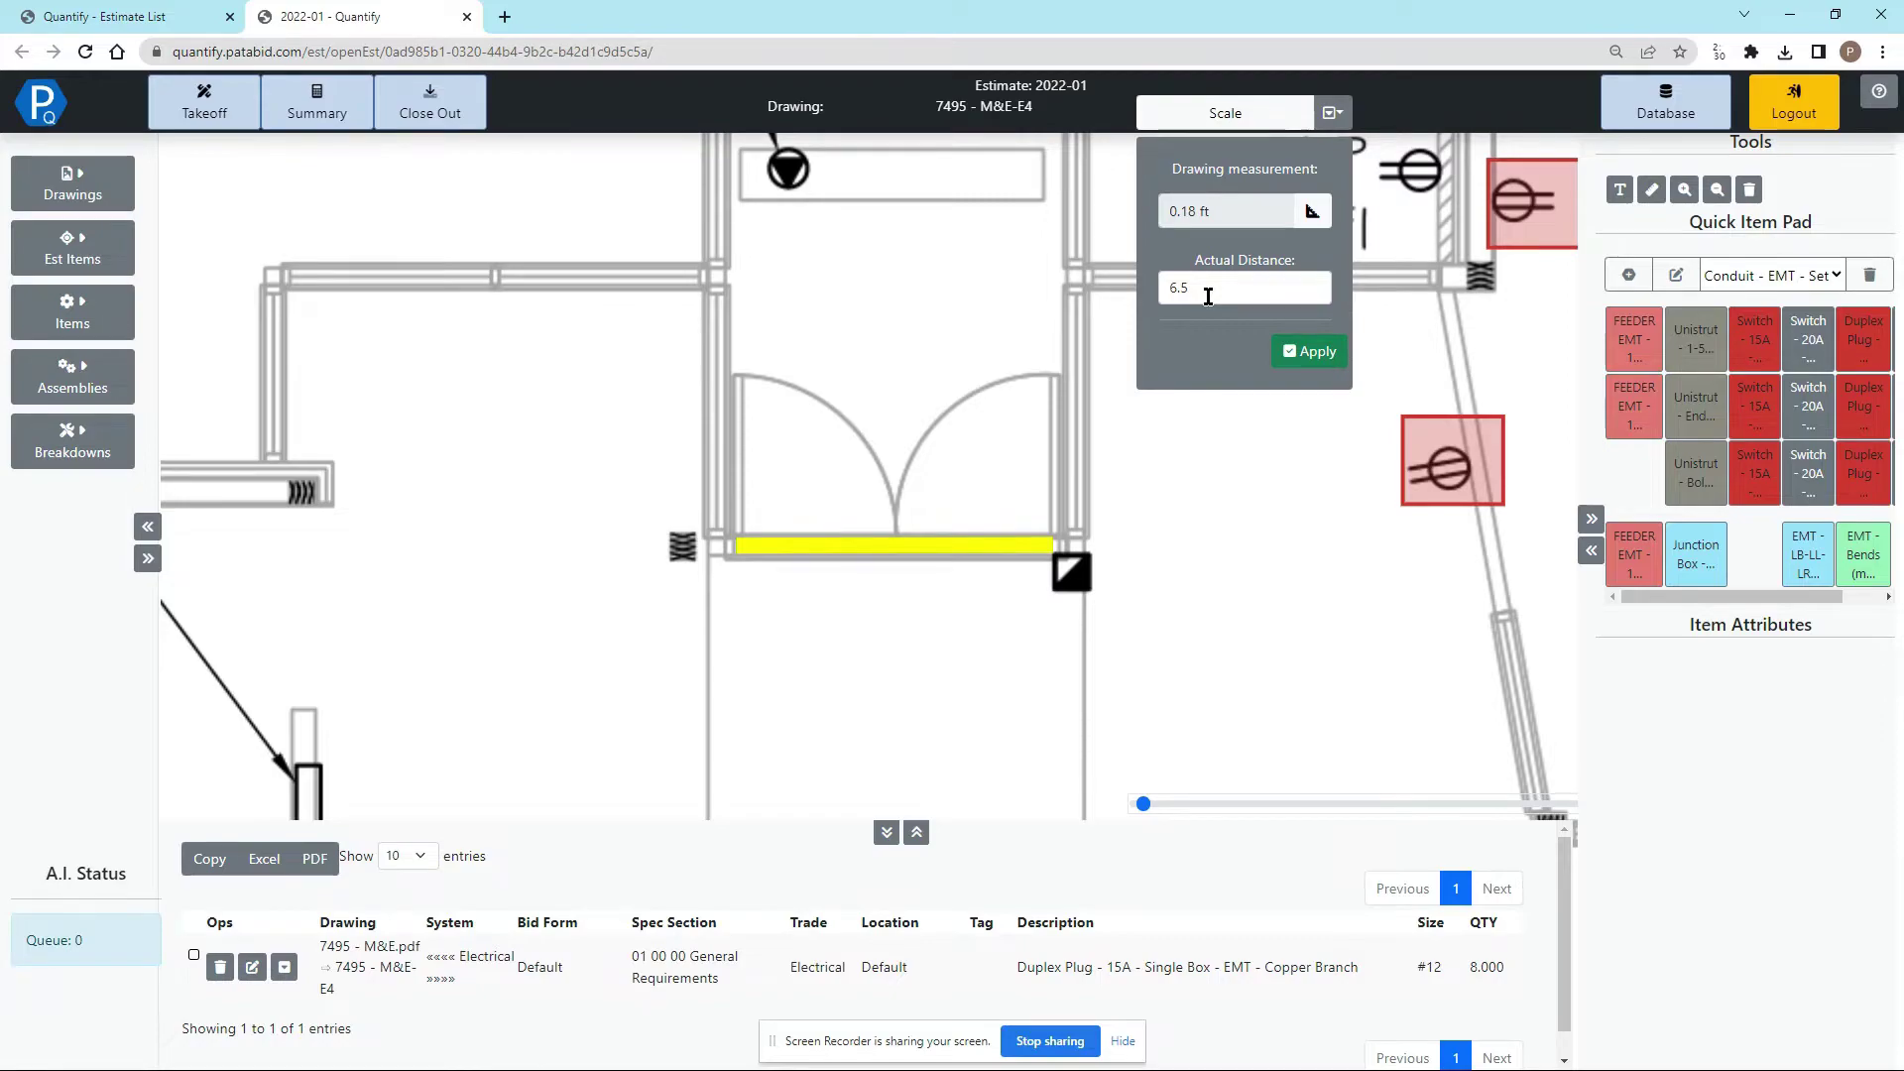
left_click(1293, 343)
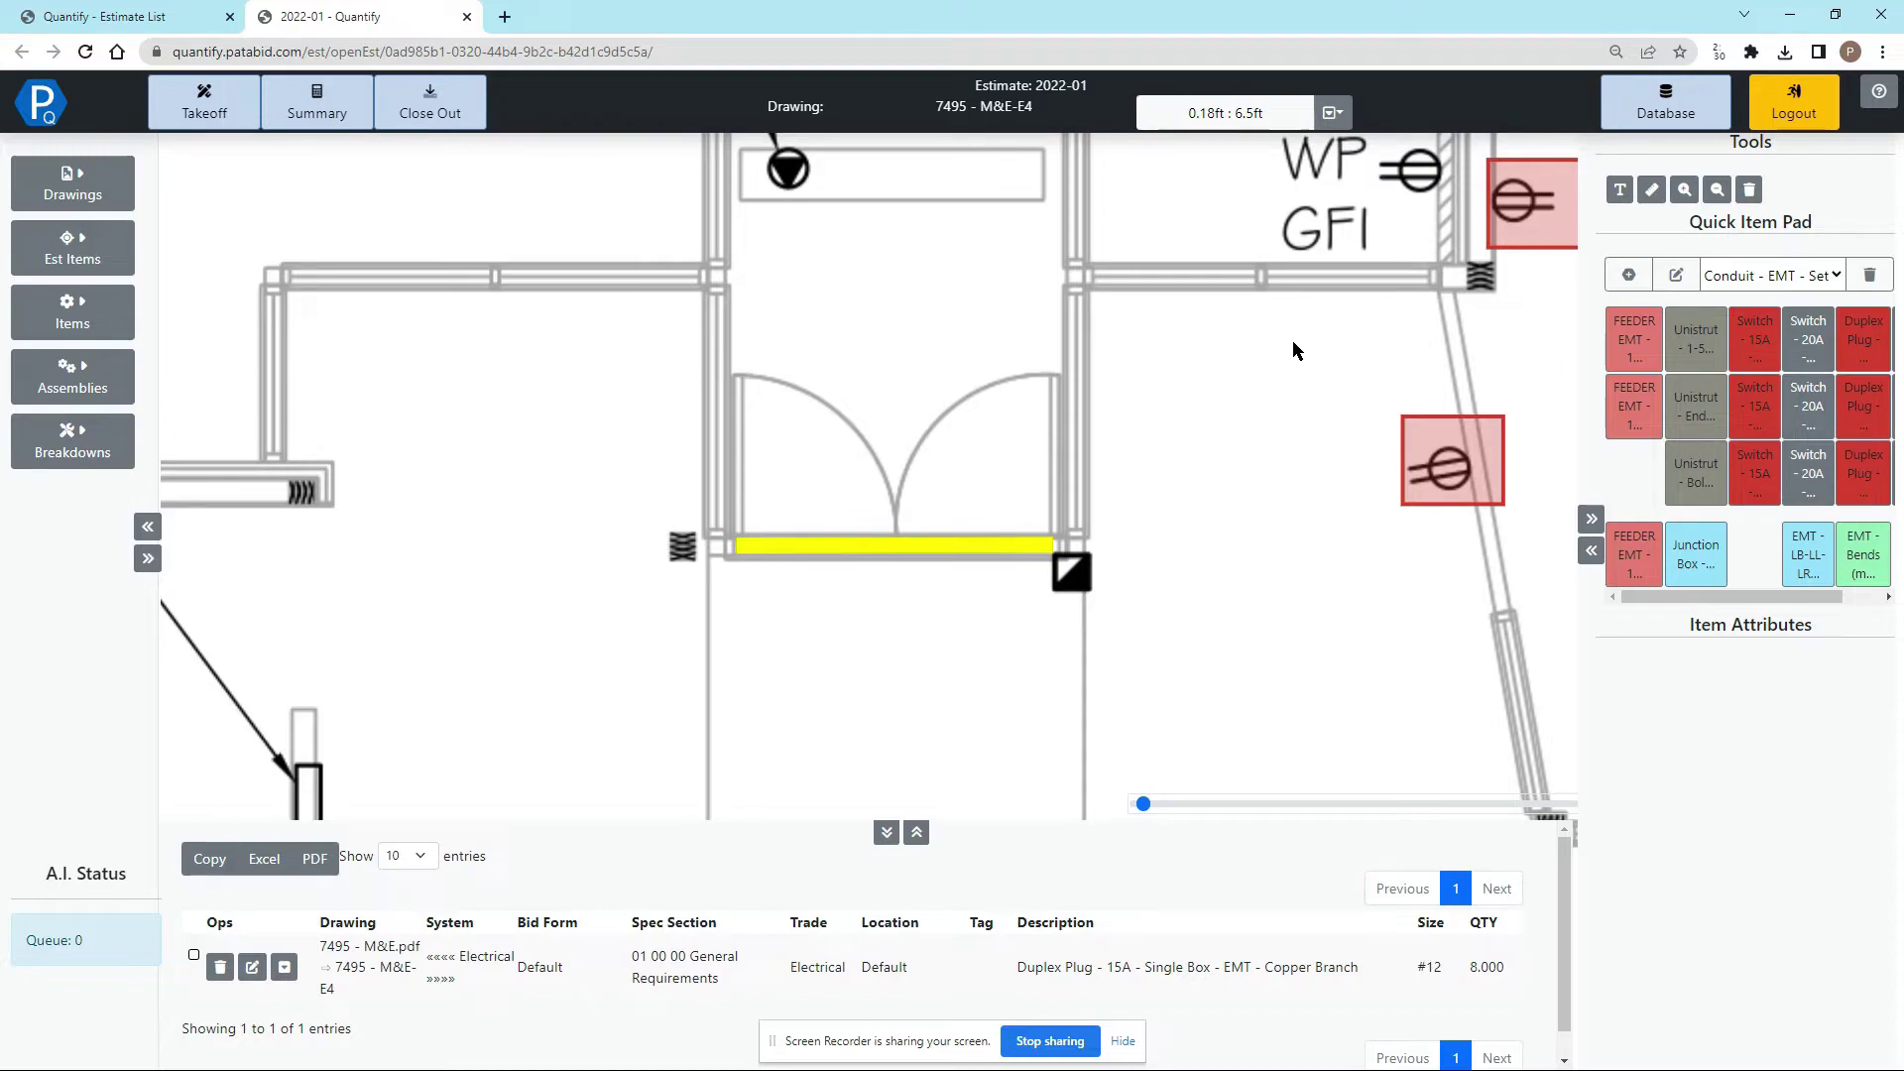
scroll(1069, 515, "down", 5)
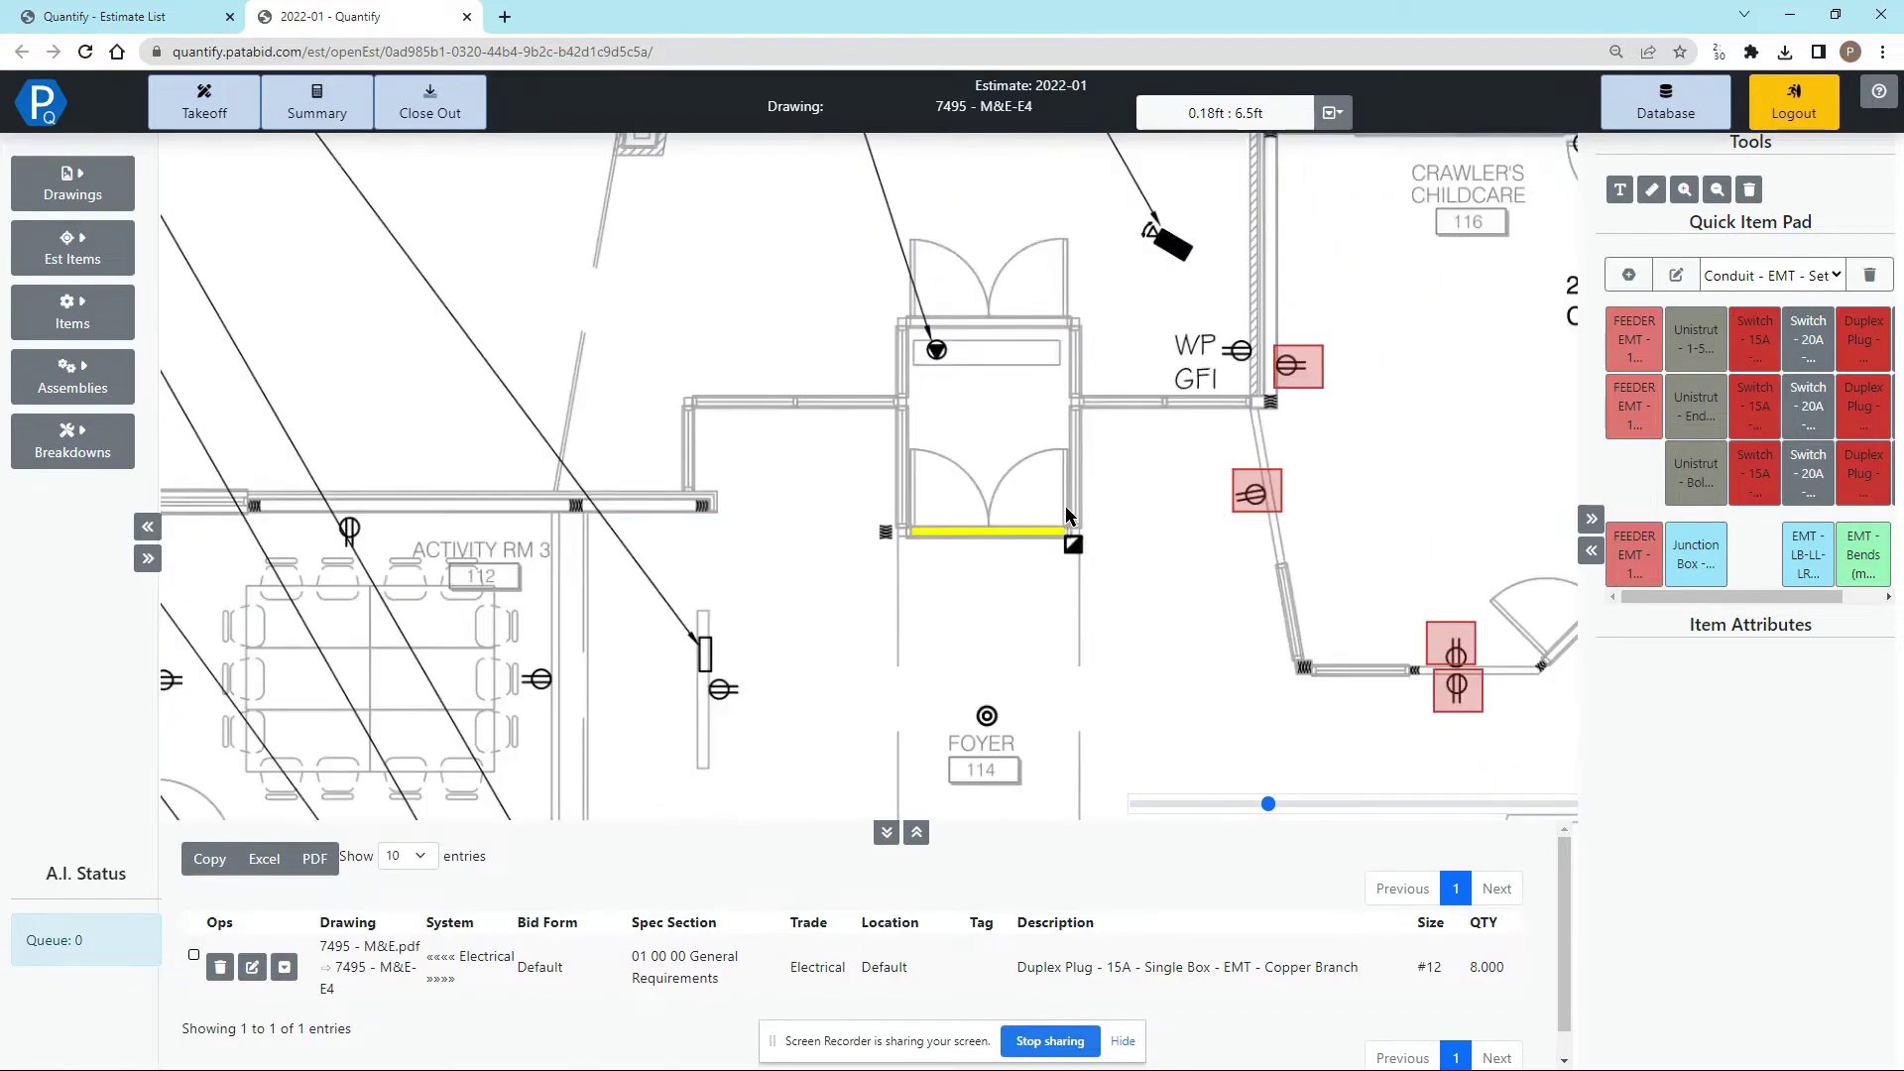
Select FEEDER EMT with Gauge #8, 2 conductors, 1" conduit size and 1 parallel run
scroll(627, 682, "up", 10)
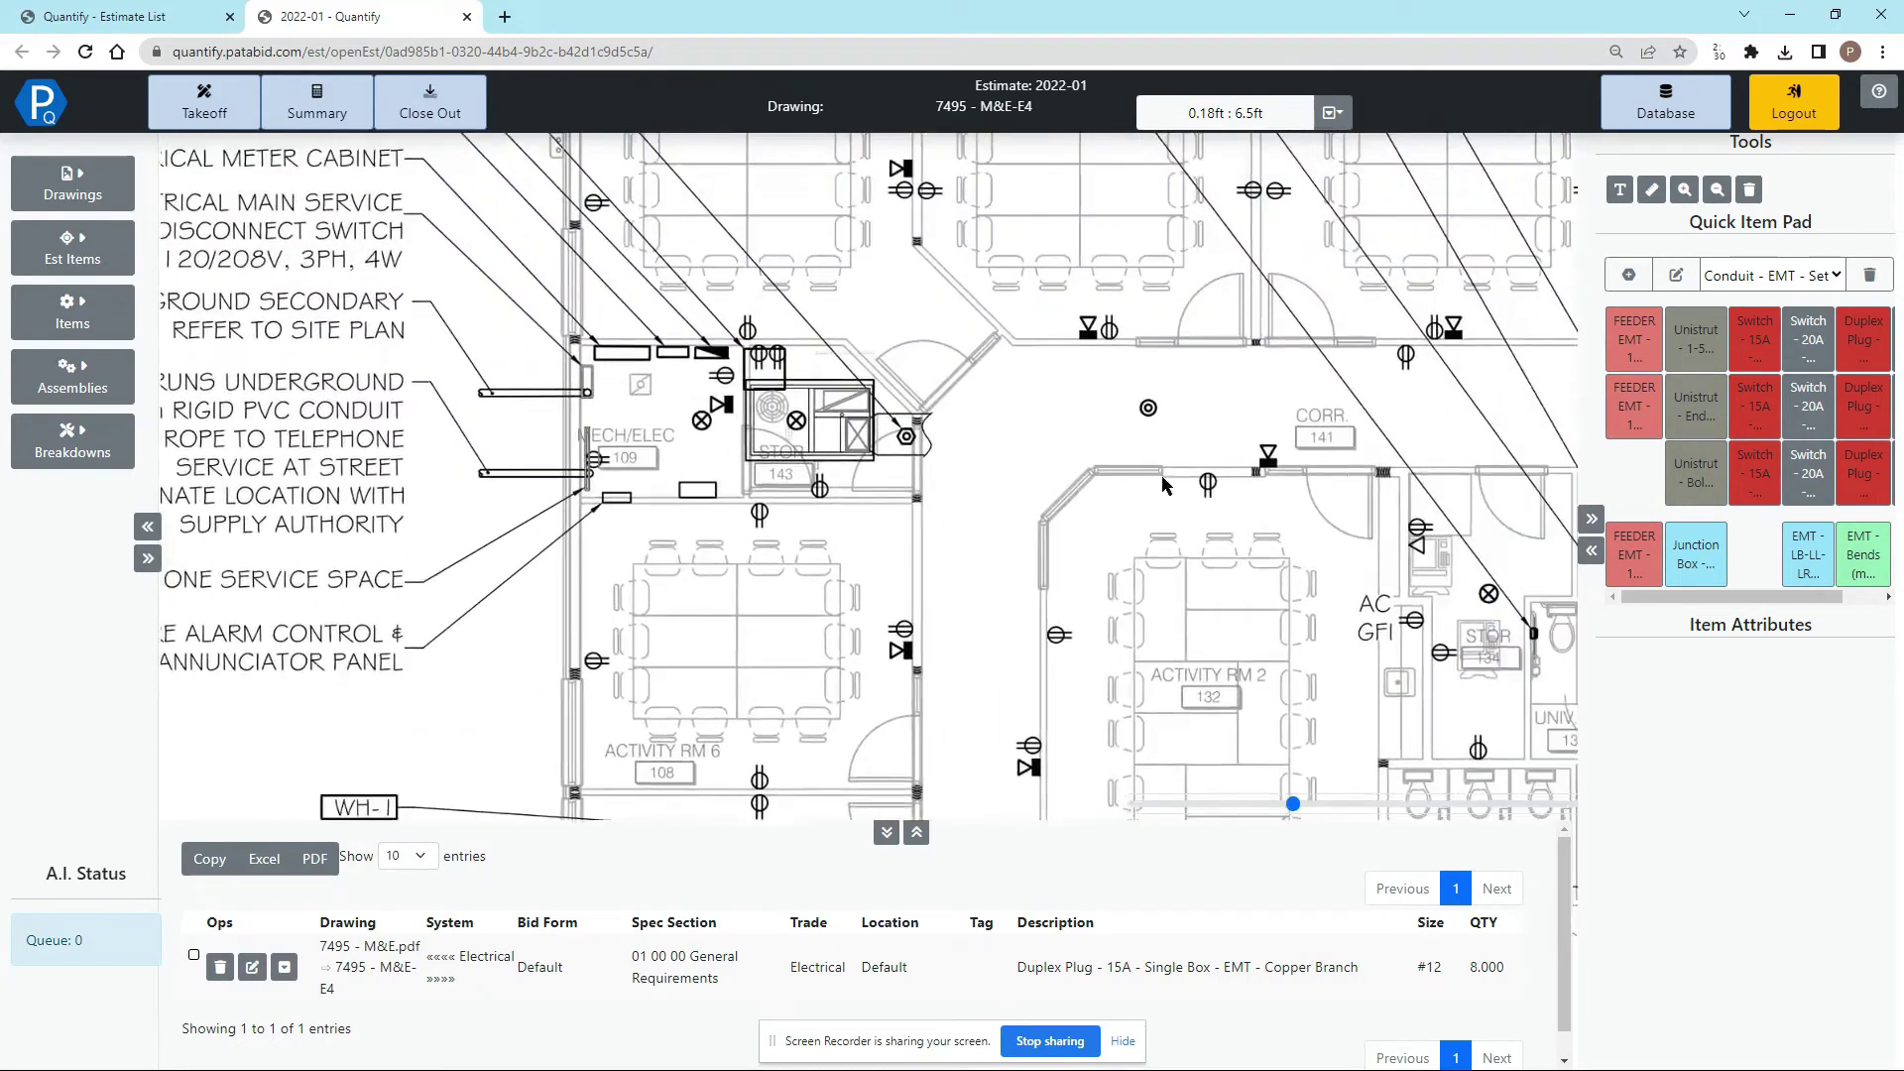
left_click(1643, 362)
left_click(1710, 690)
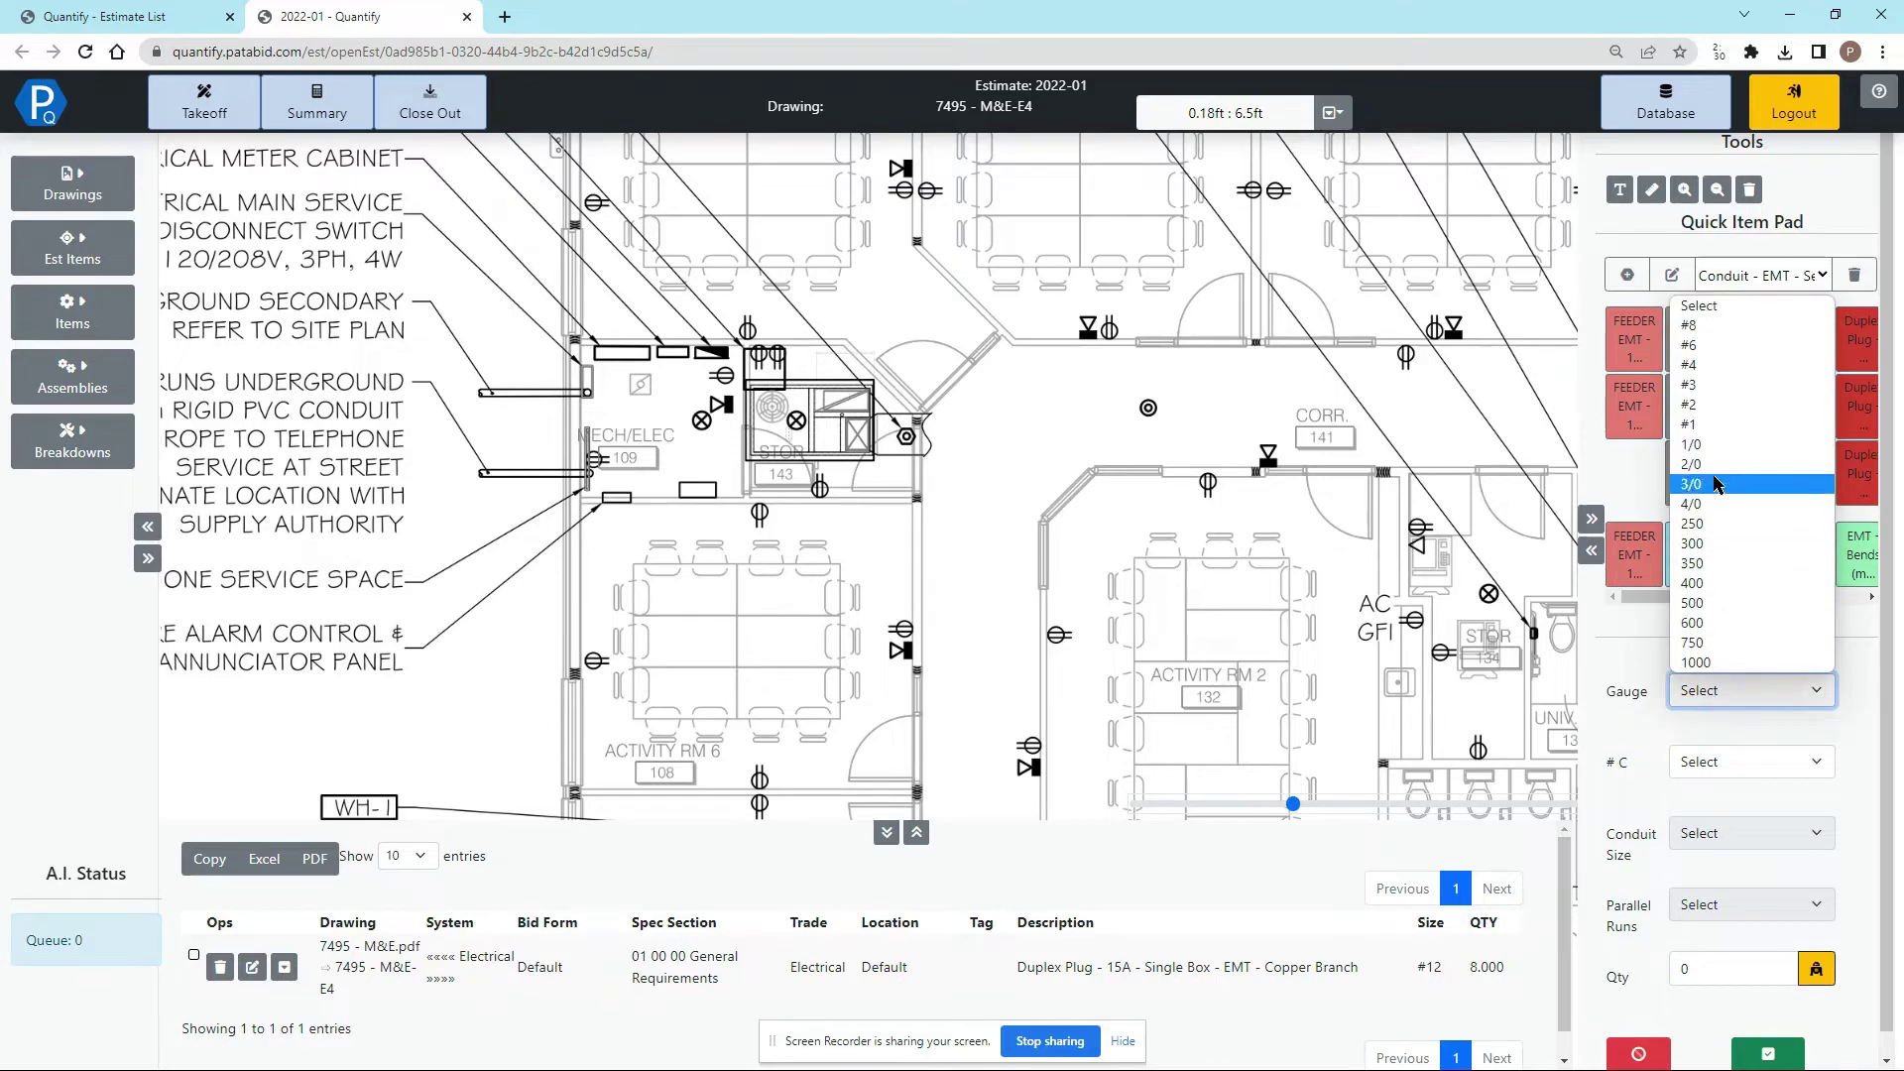
left_click(1697, 326)
left_click(1742, 759)
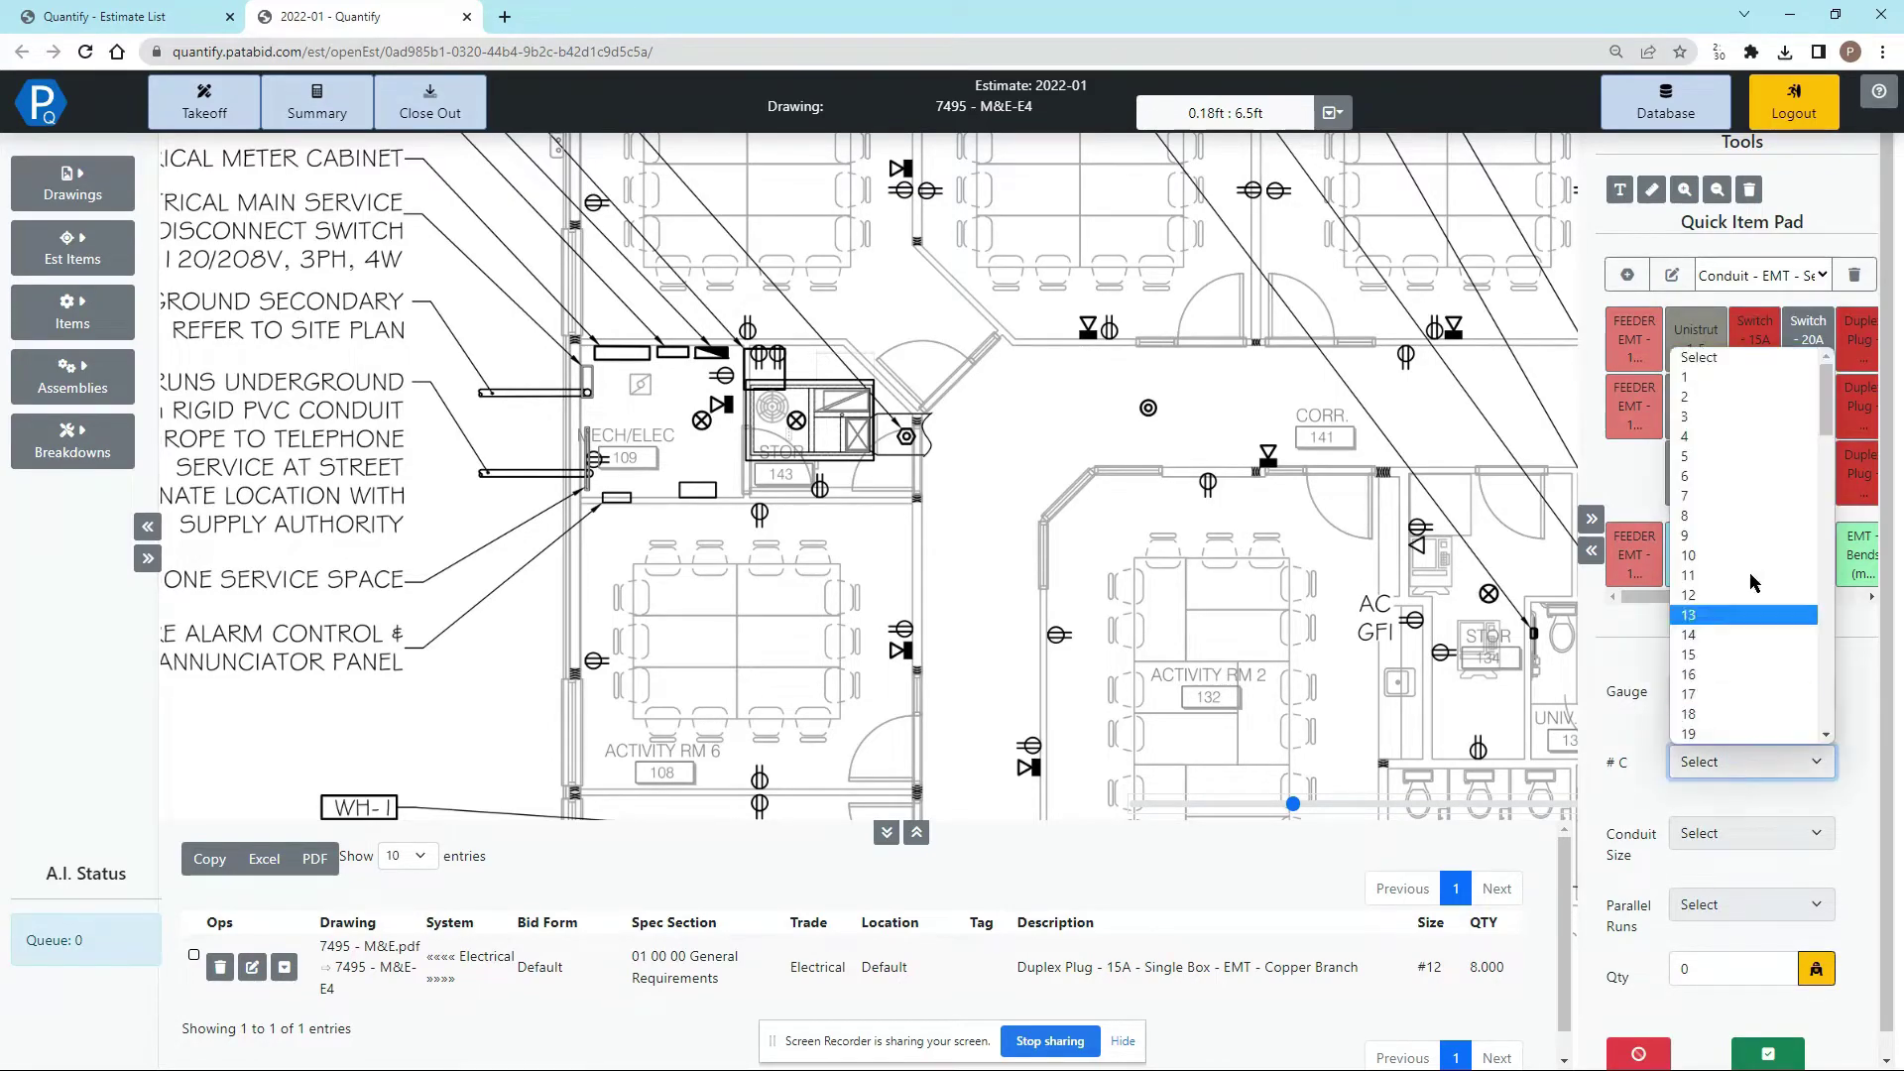
left_click(1713, 396)
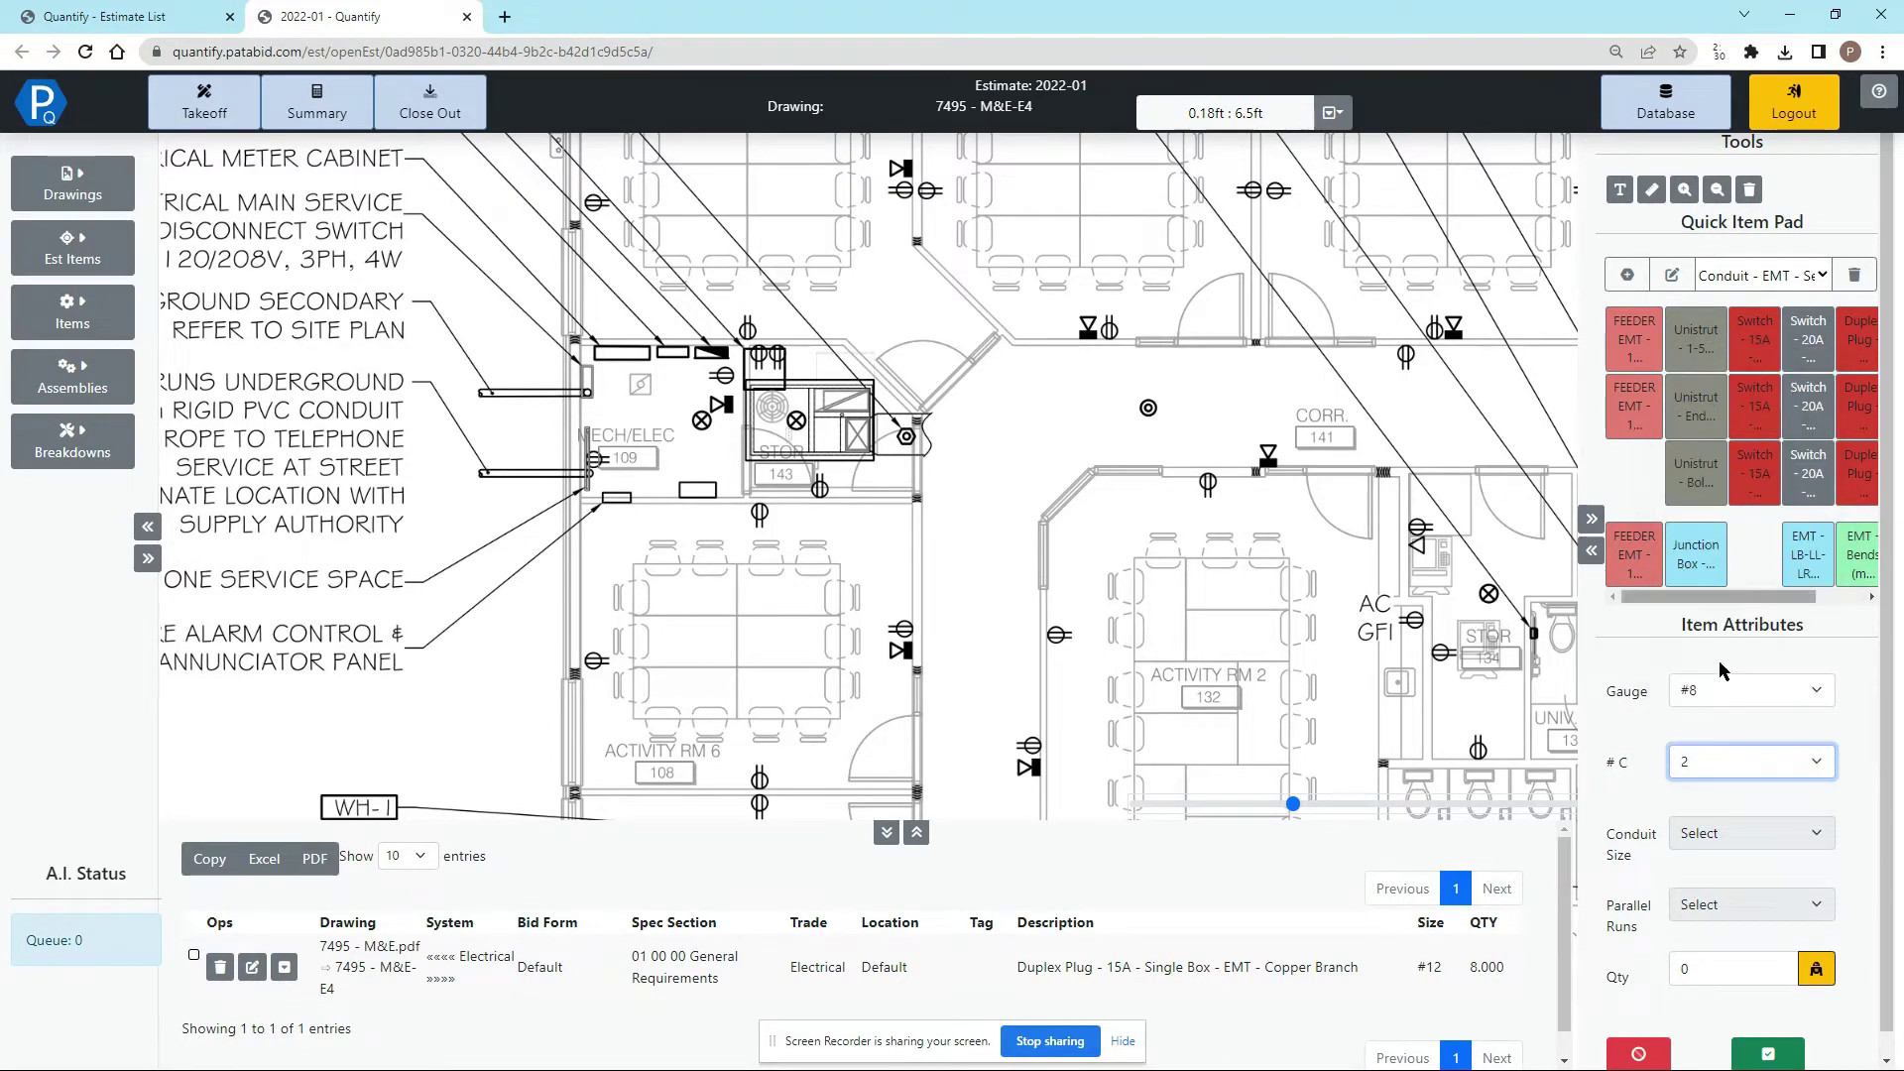
left_click(1720, 836)
left_click(1719, 912)
left_click(1719, 914)
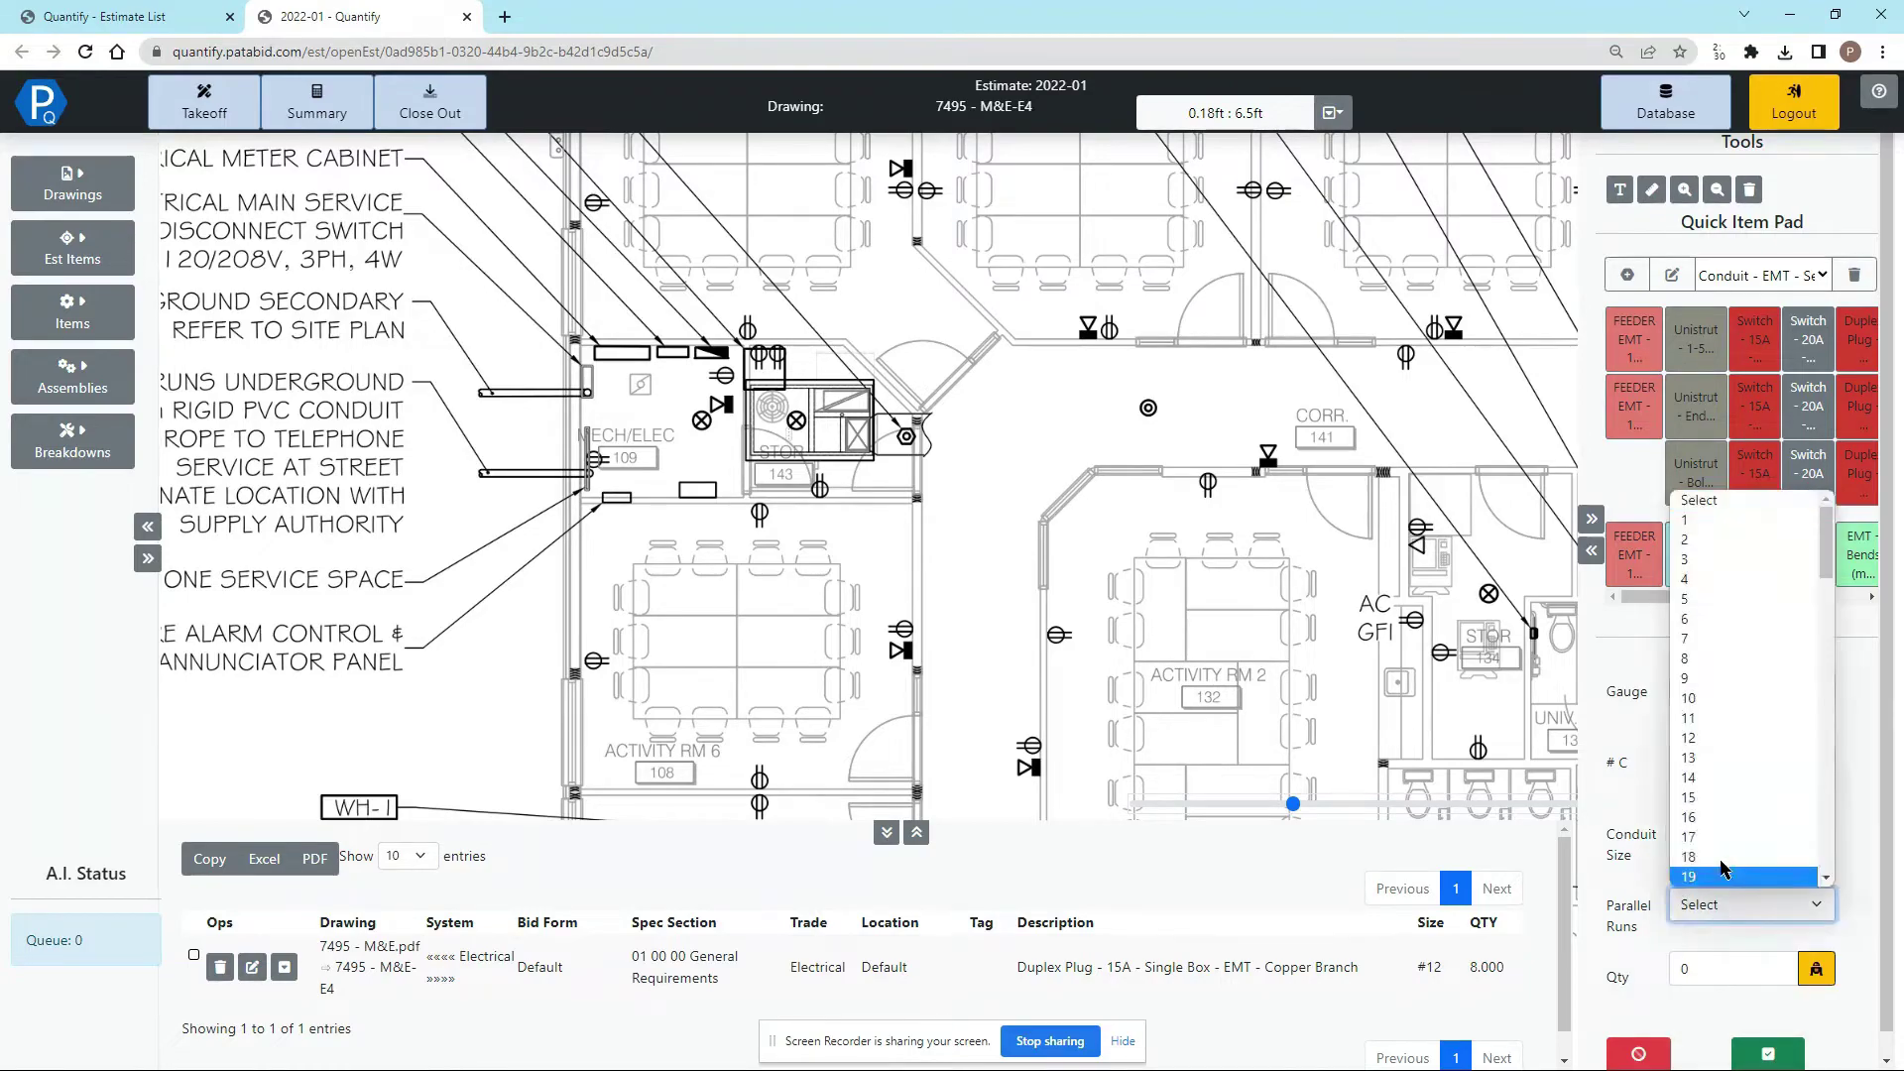
left_click(1696, 520)
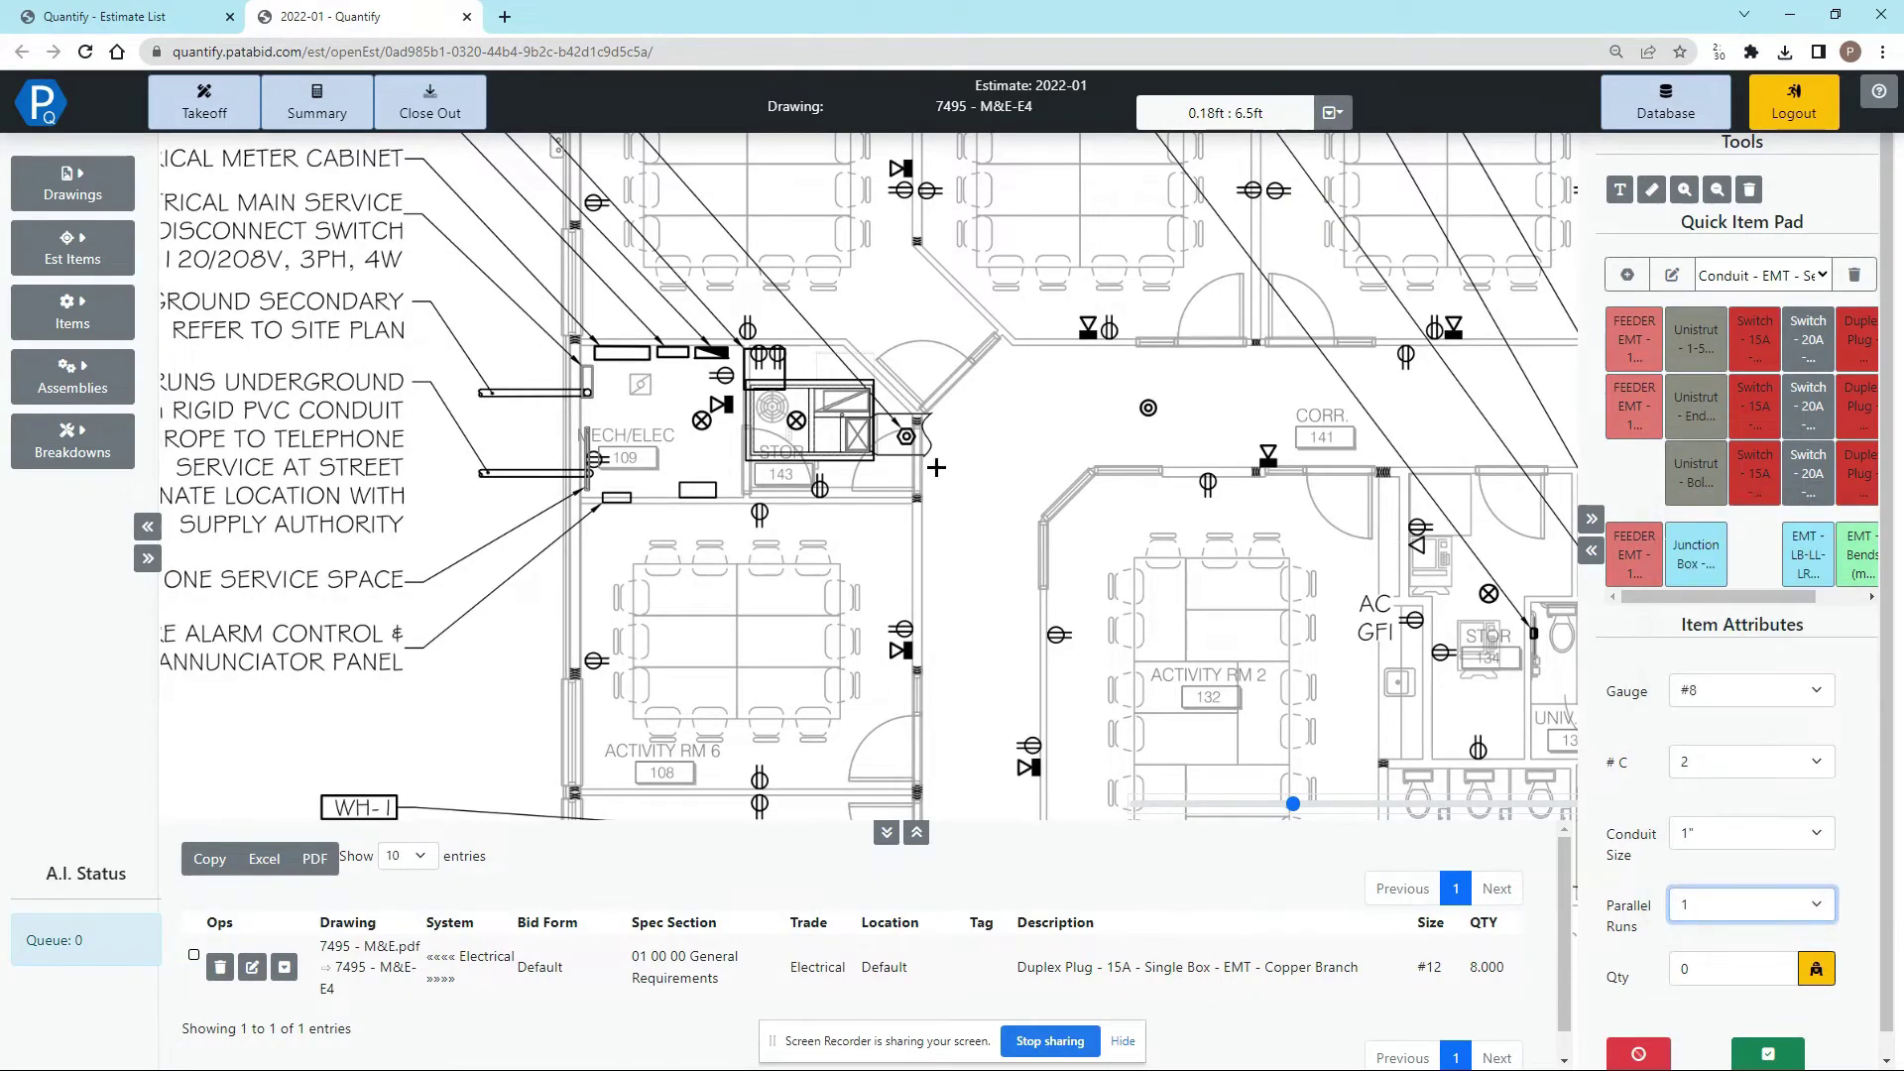
Draw the feeder run from the electrical room eastward, giving a 19.5 quantity
left_click(608, 372)
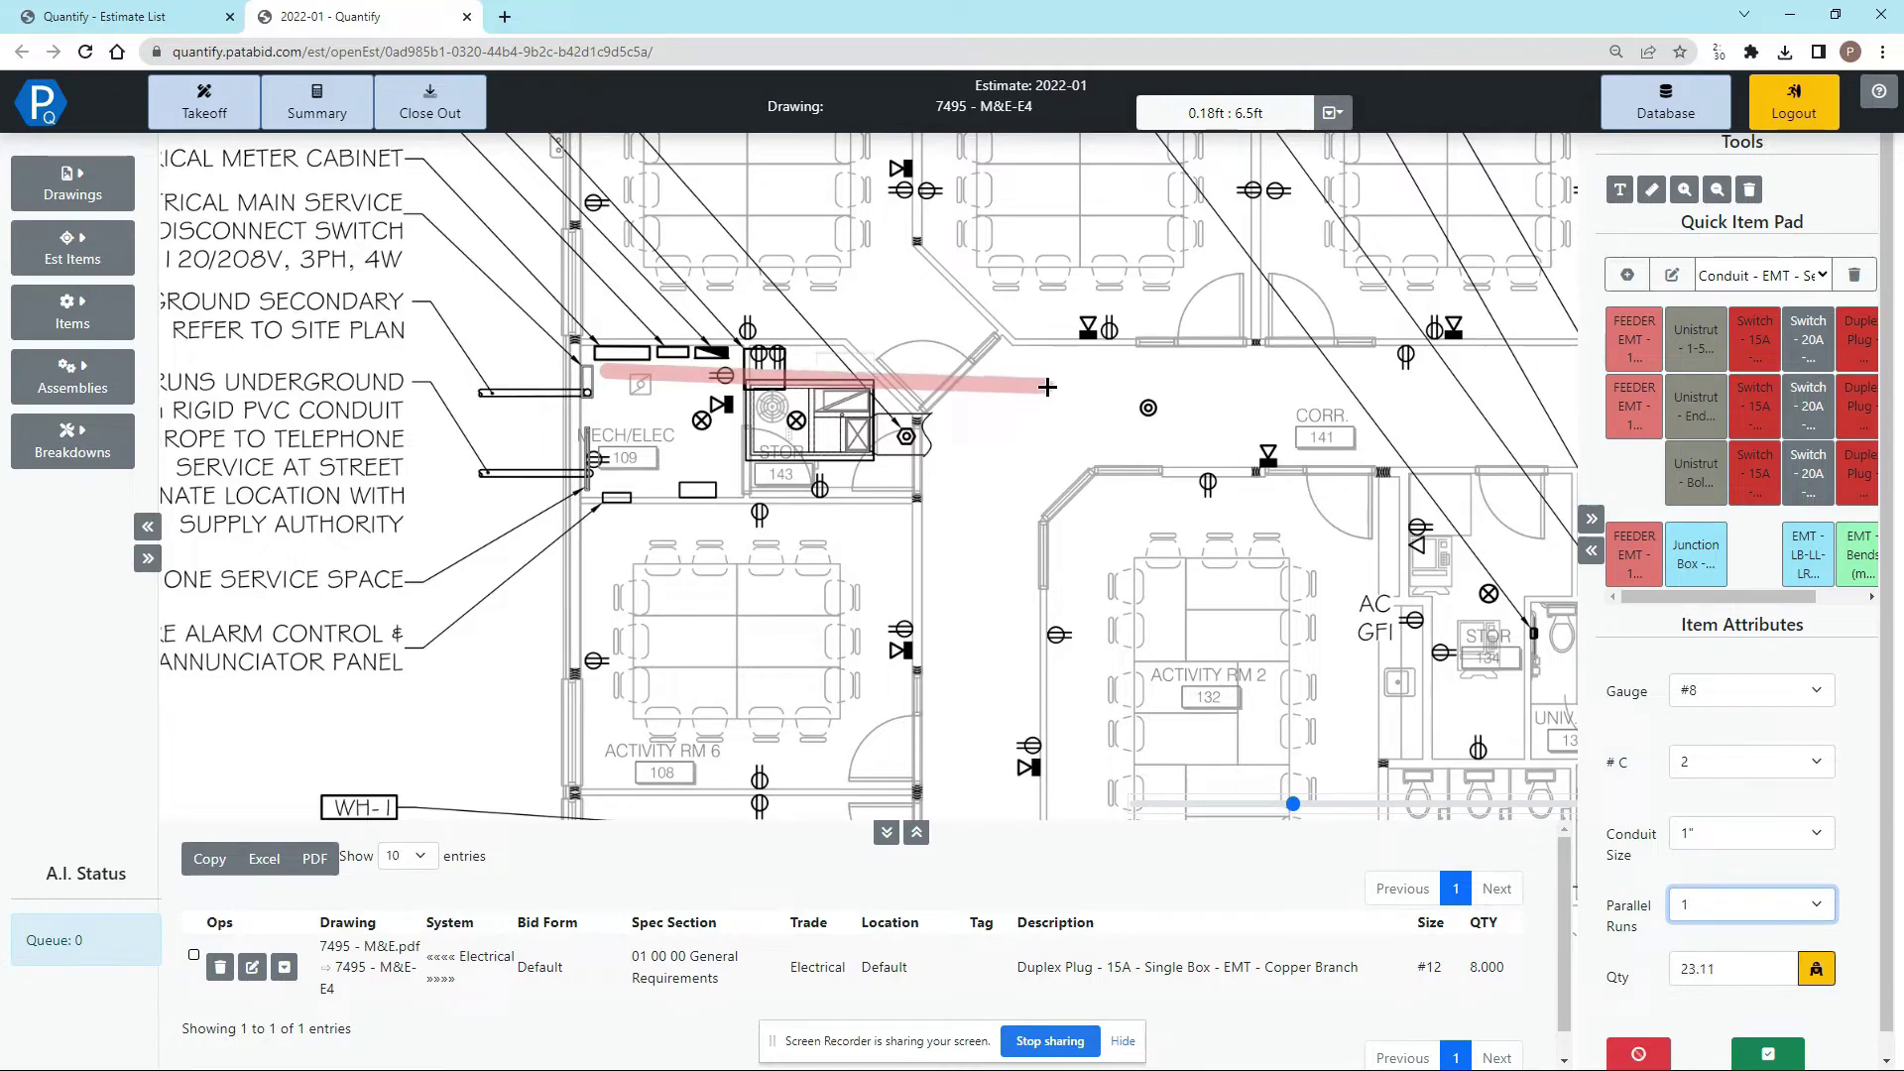
left_click(979, 379)
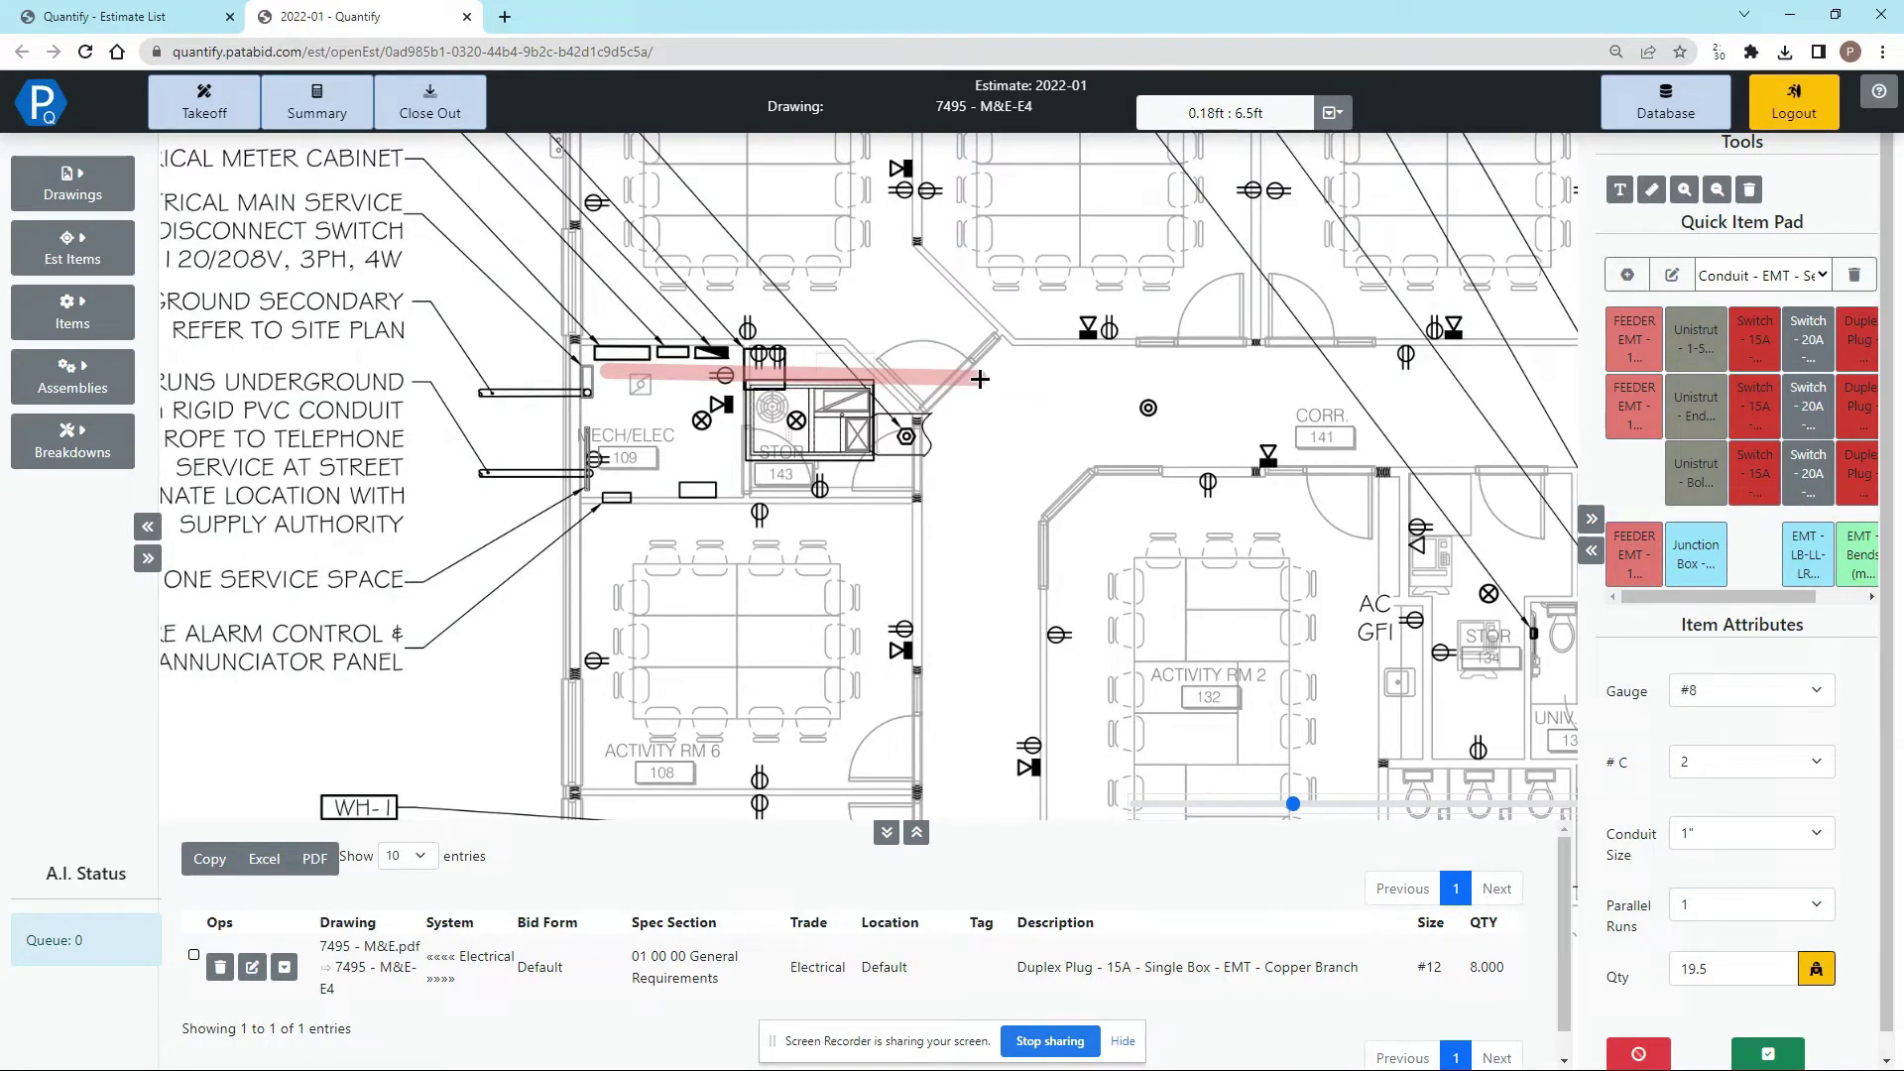
key("Escape")
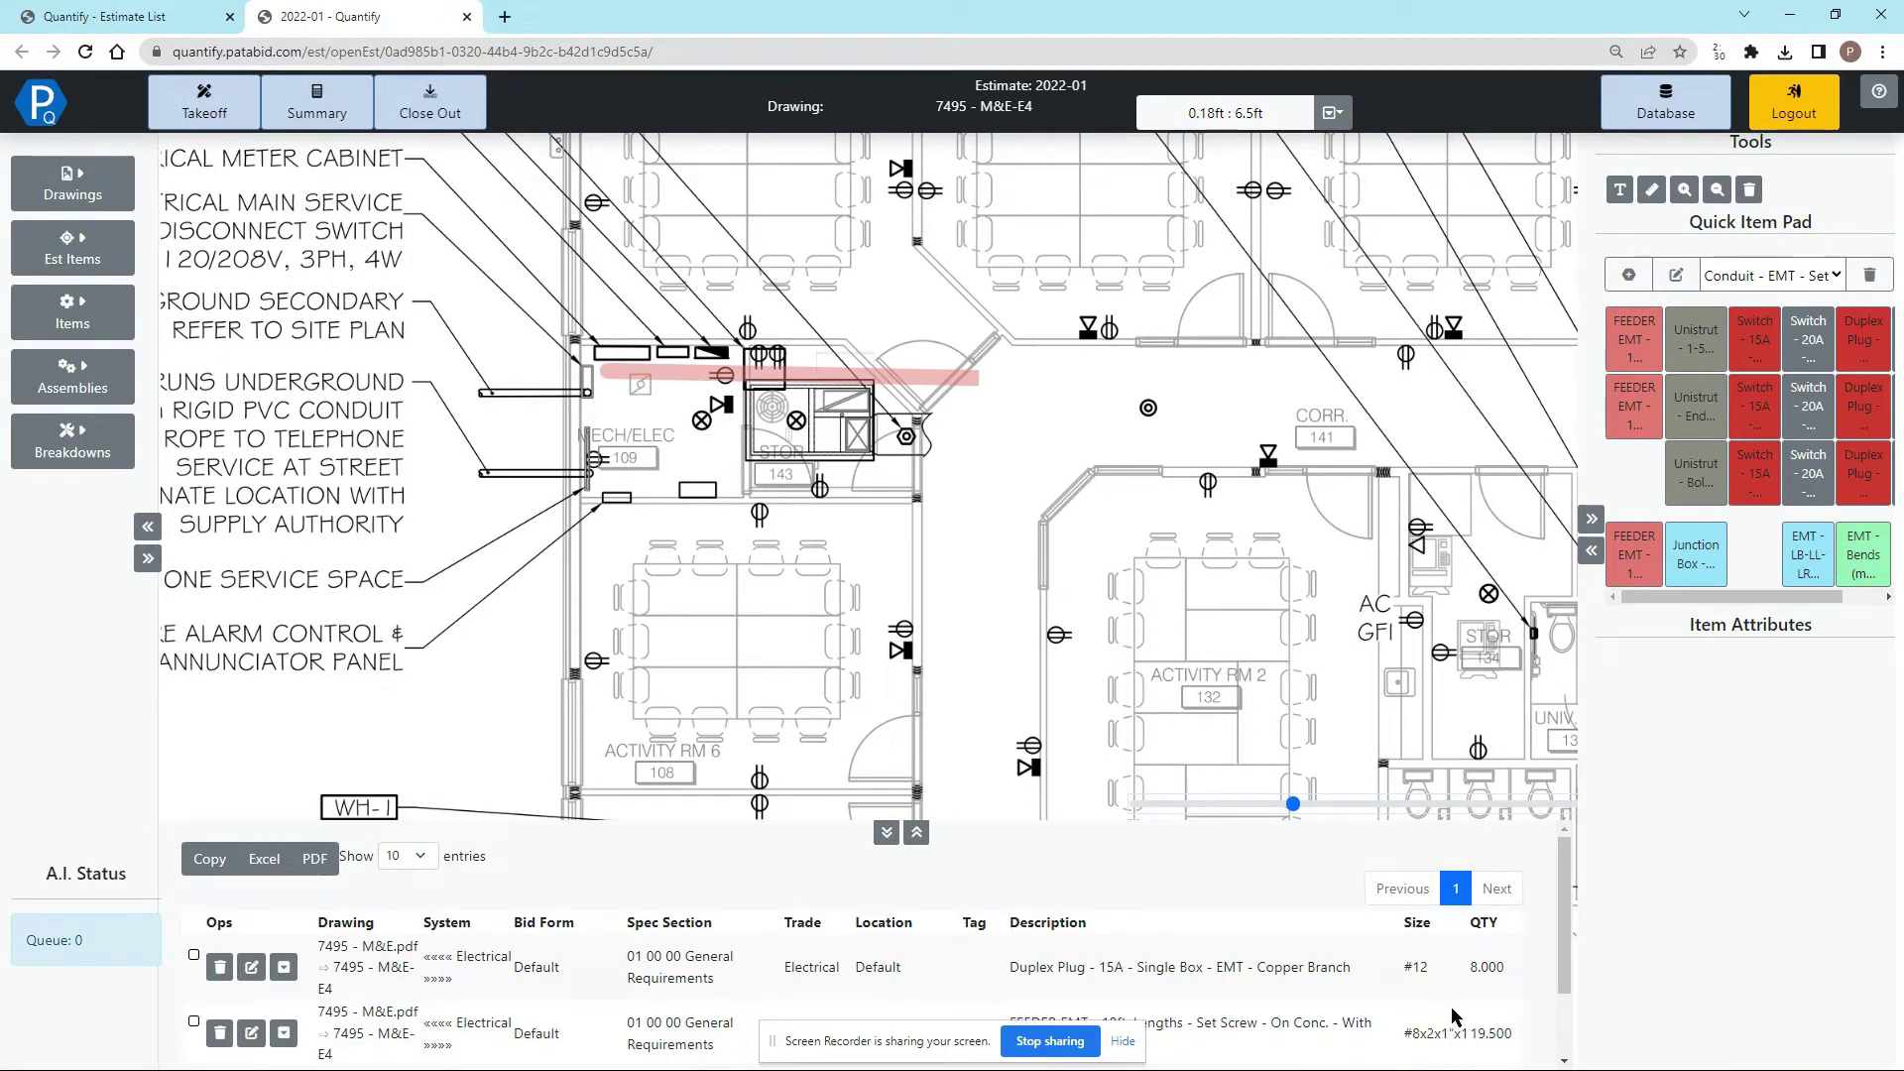
Take off one 6"x6"x3" Type D junction box at the feeder run's east end
scroll(1458, 1026, "down", 1)
left_click_drag(1472, 943, 1509, 943)
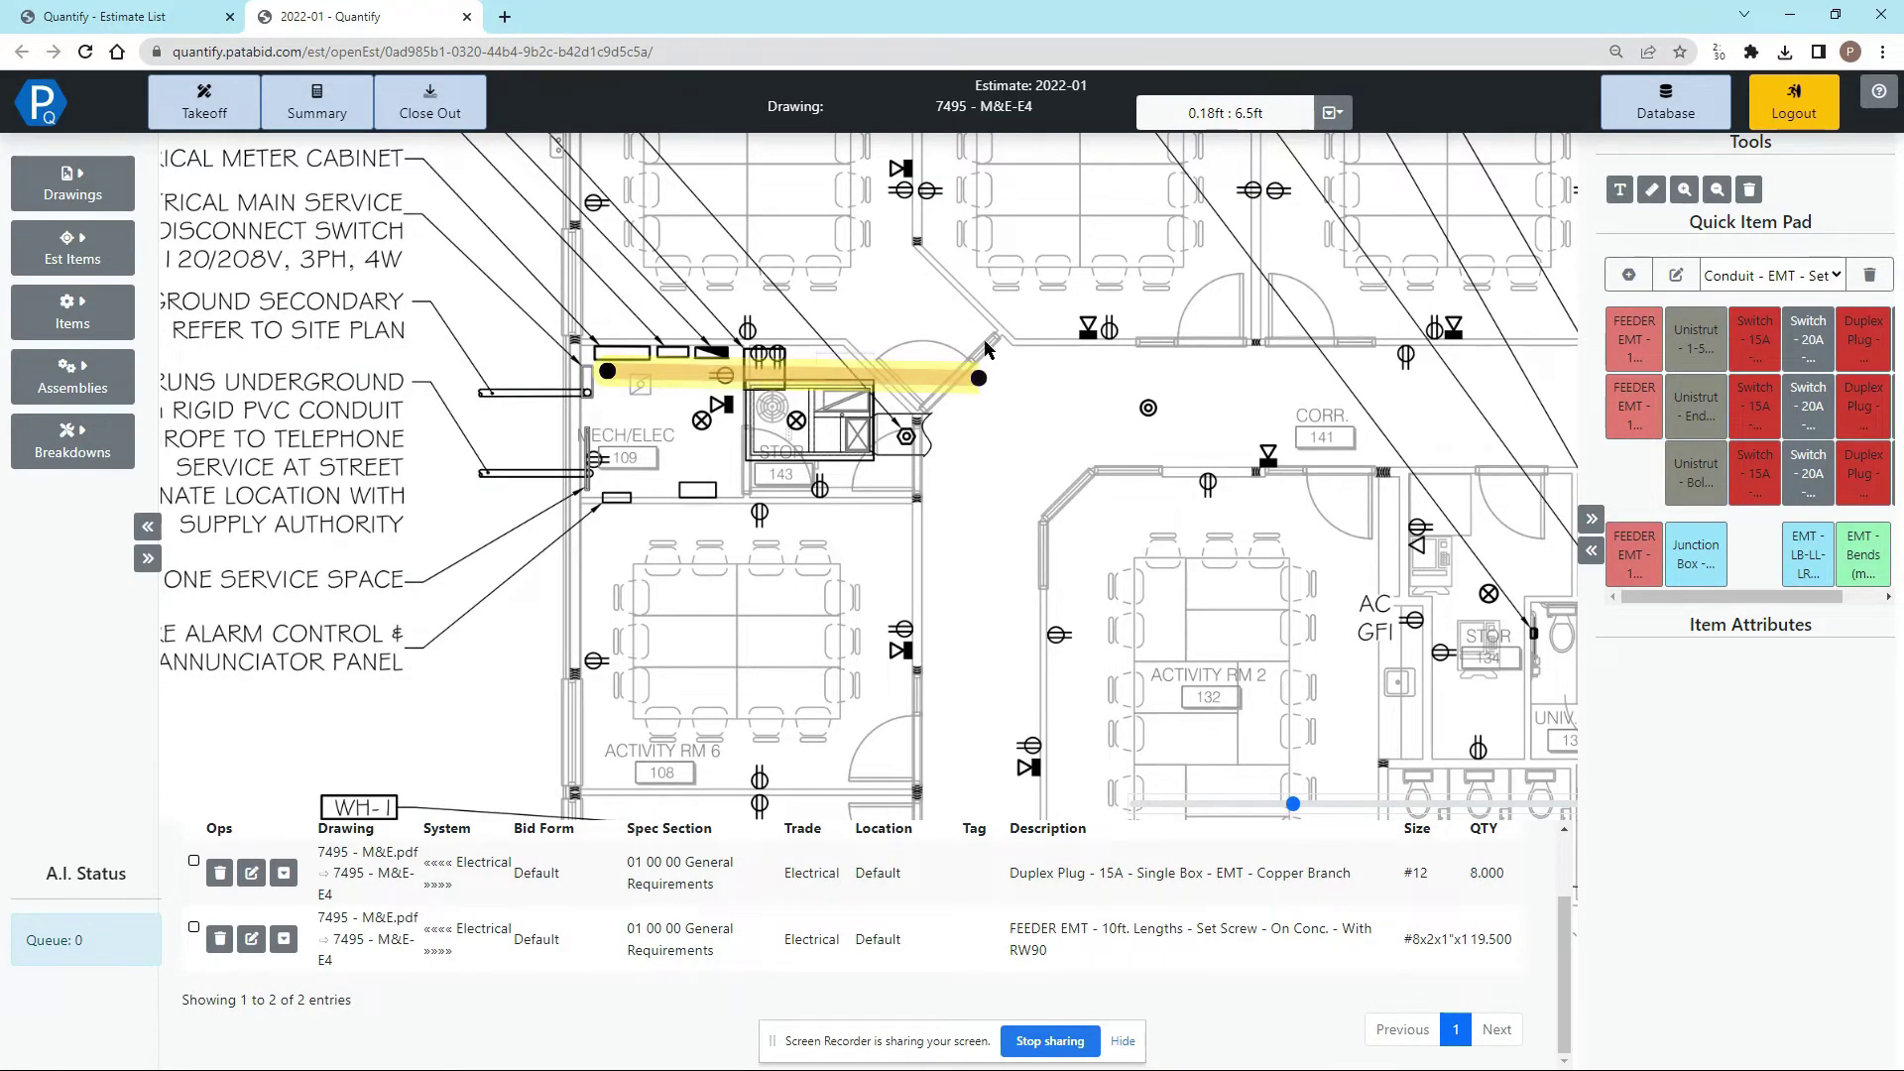
left_click(1700, 573)
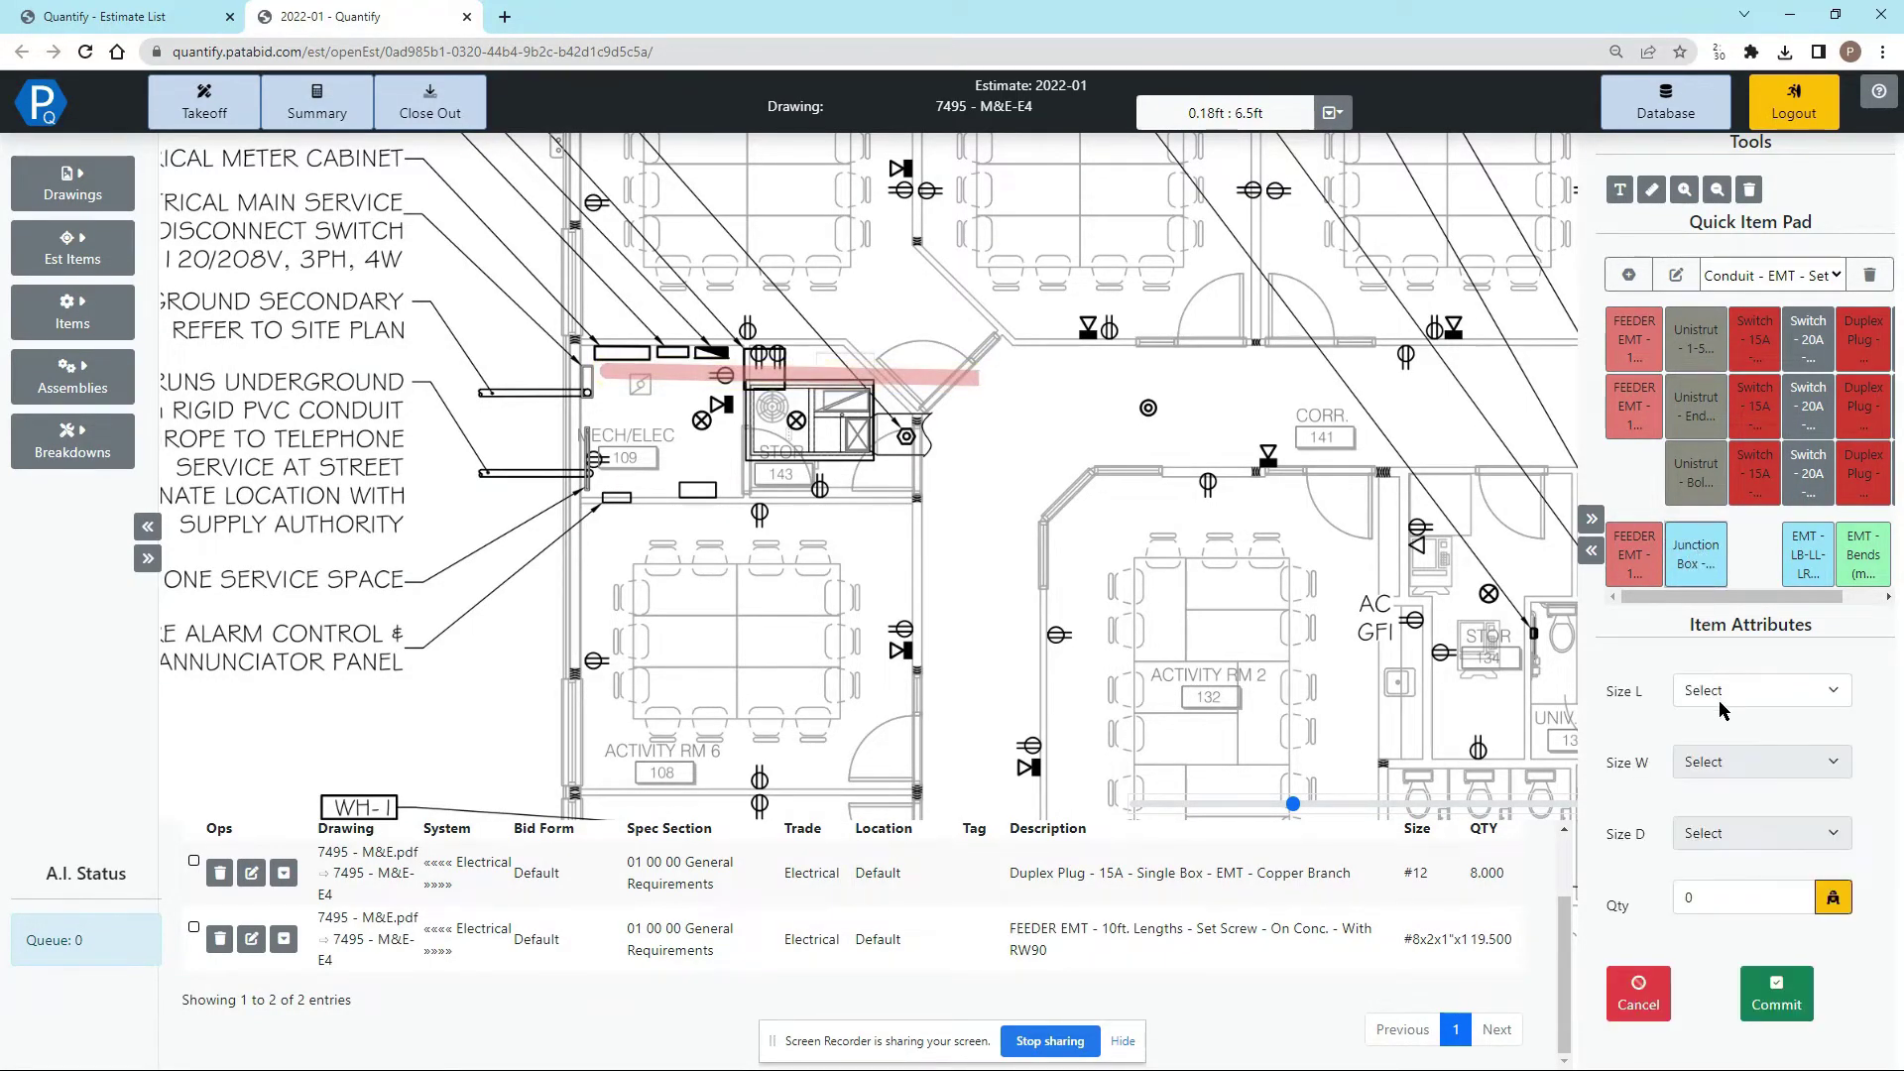
left_click(1725, 699)
left_click(1733, 748)
left_click(1735, 833)
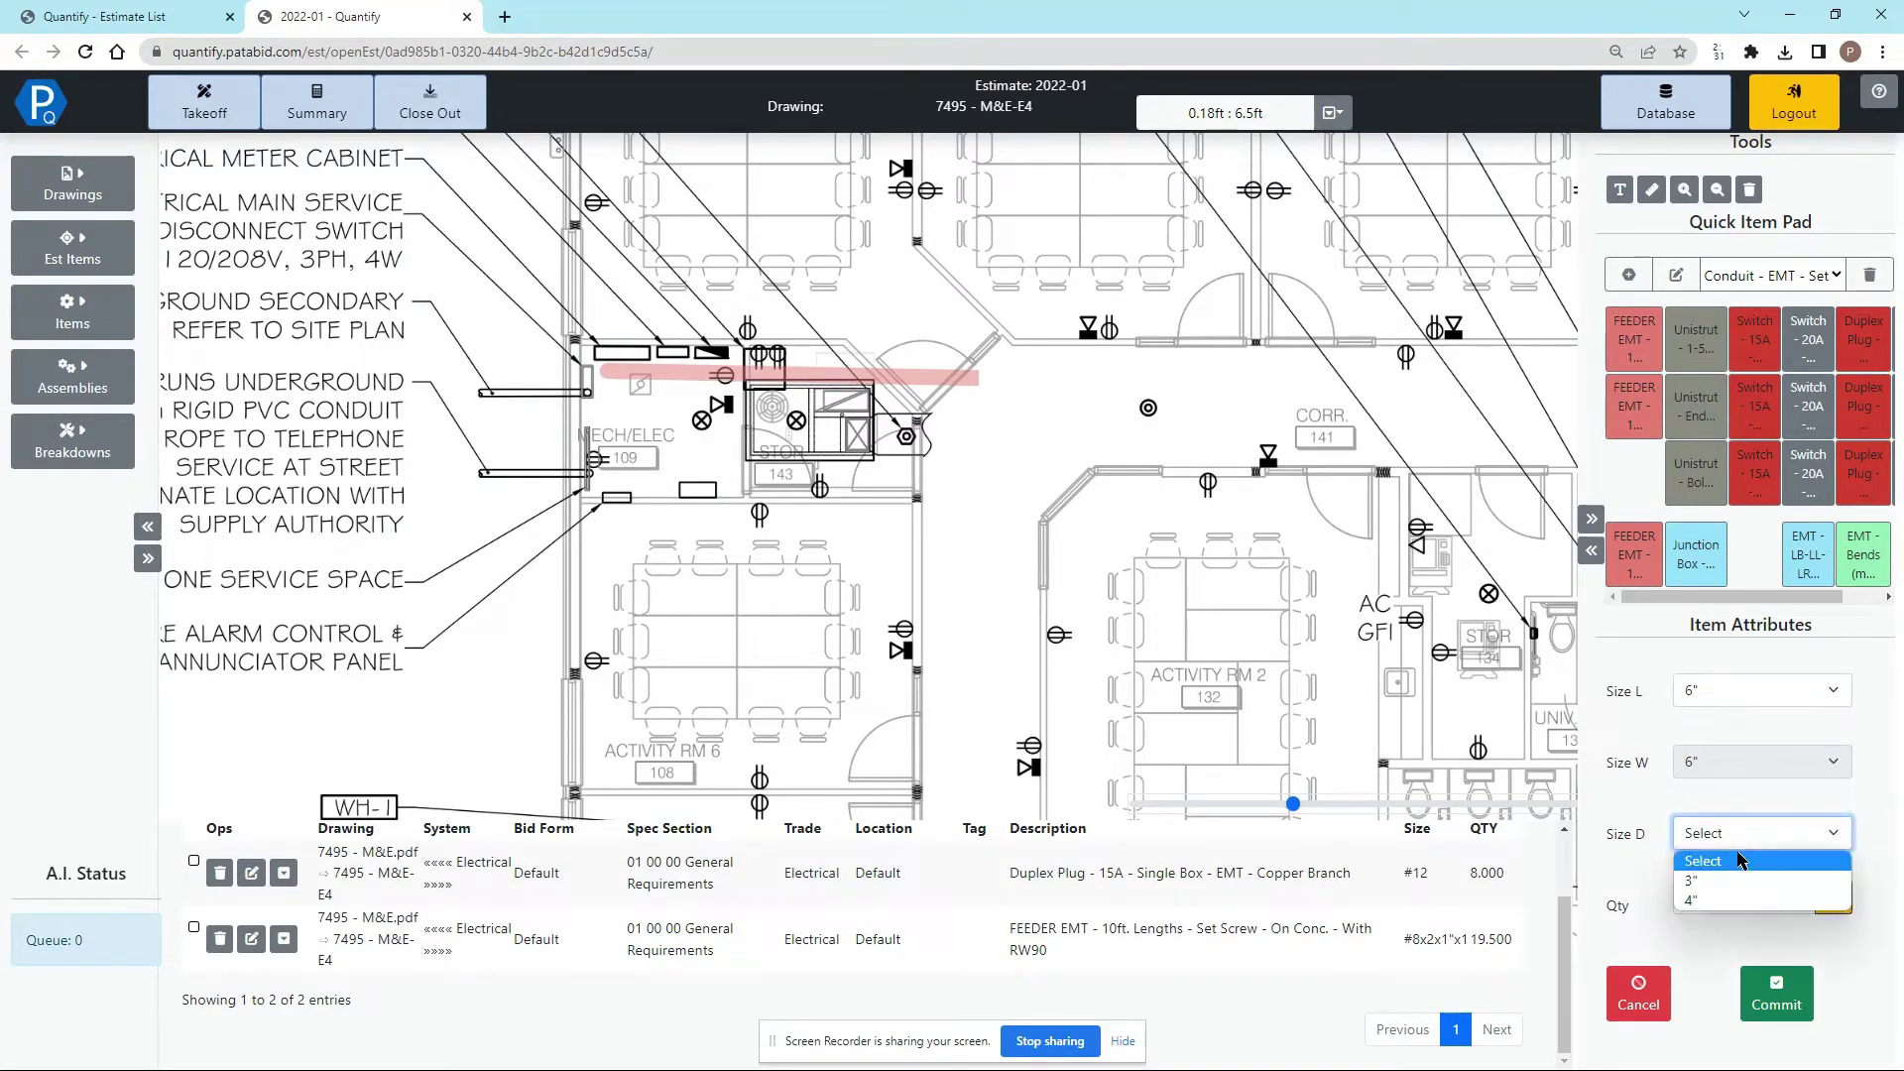
left_click(1735, 882)
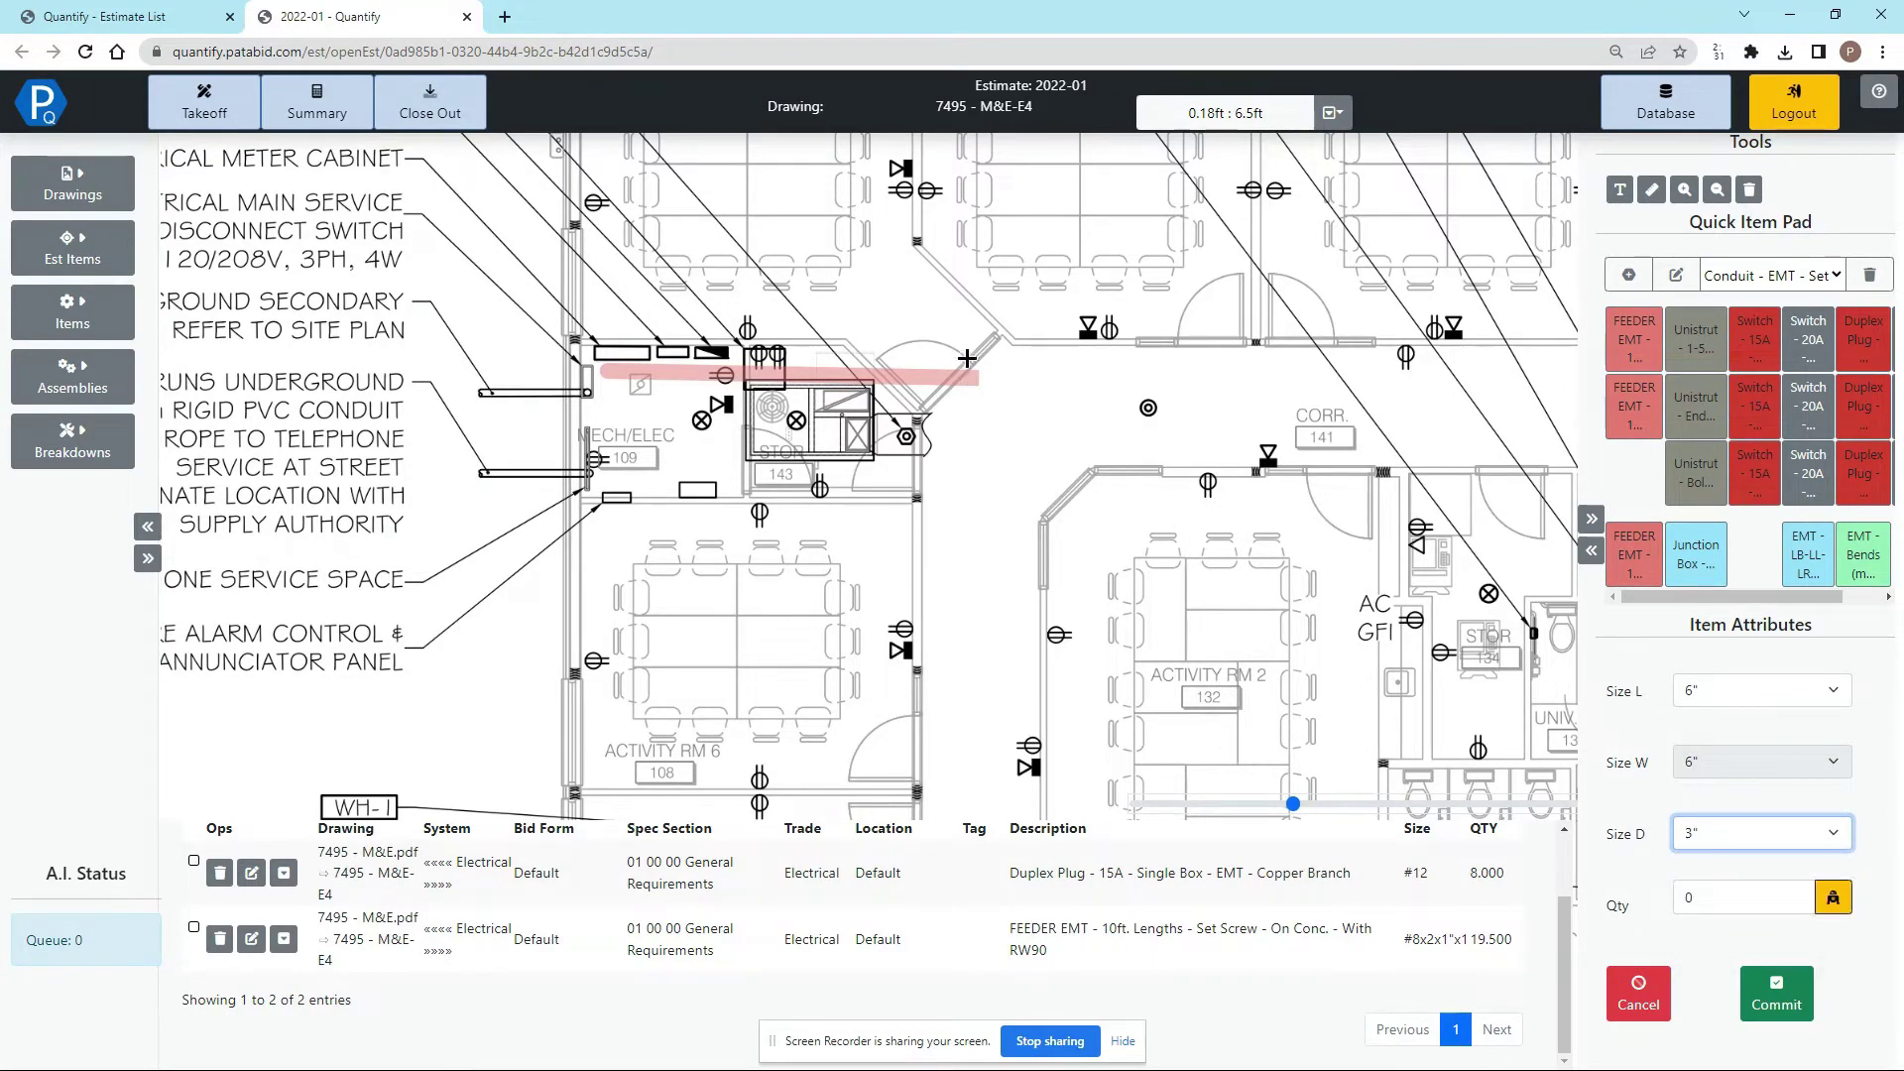
left_click_drag(969, 346, 1017, 404)
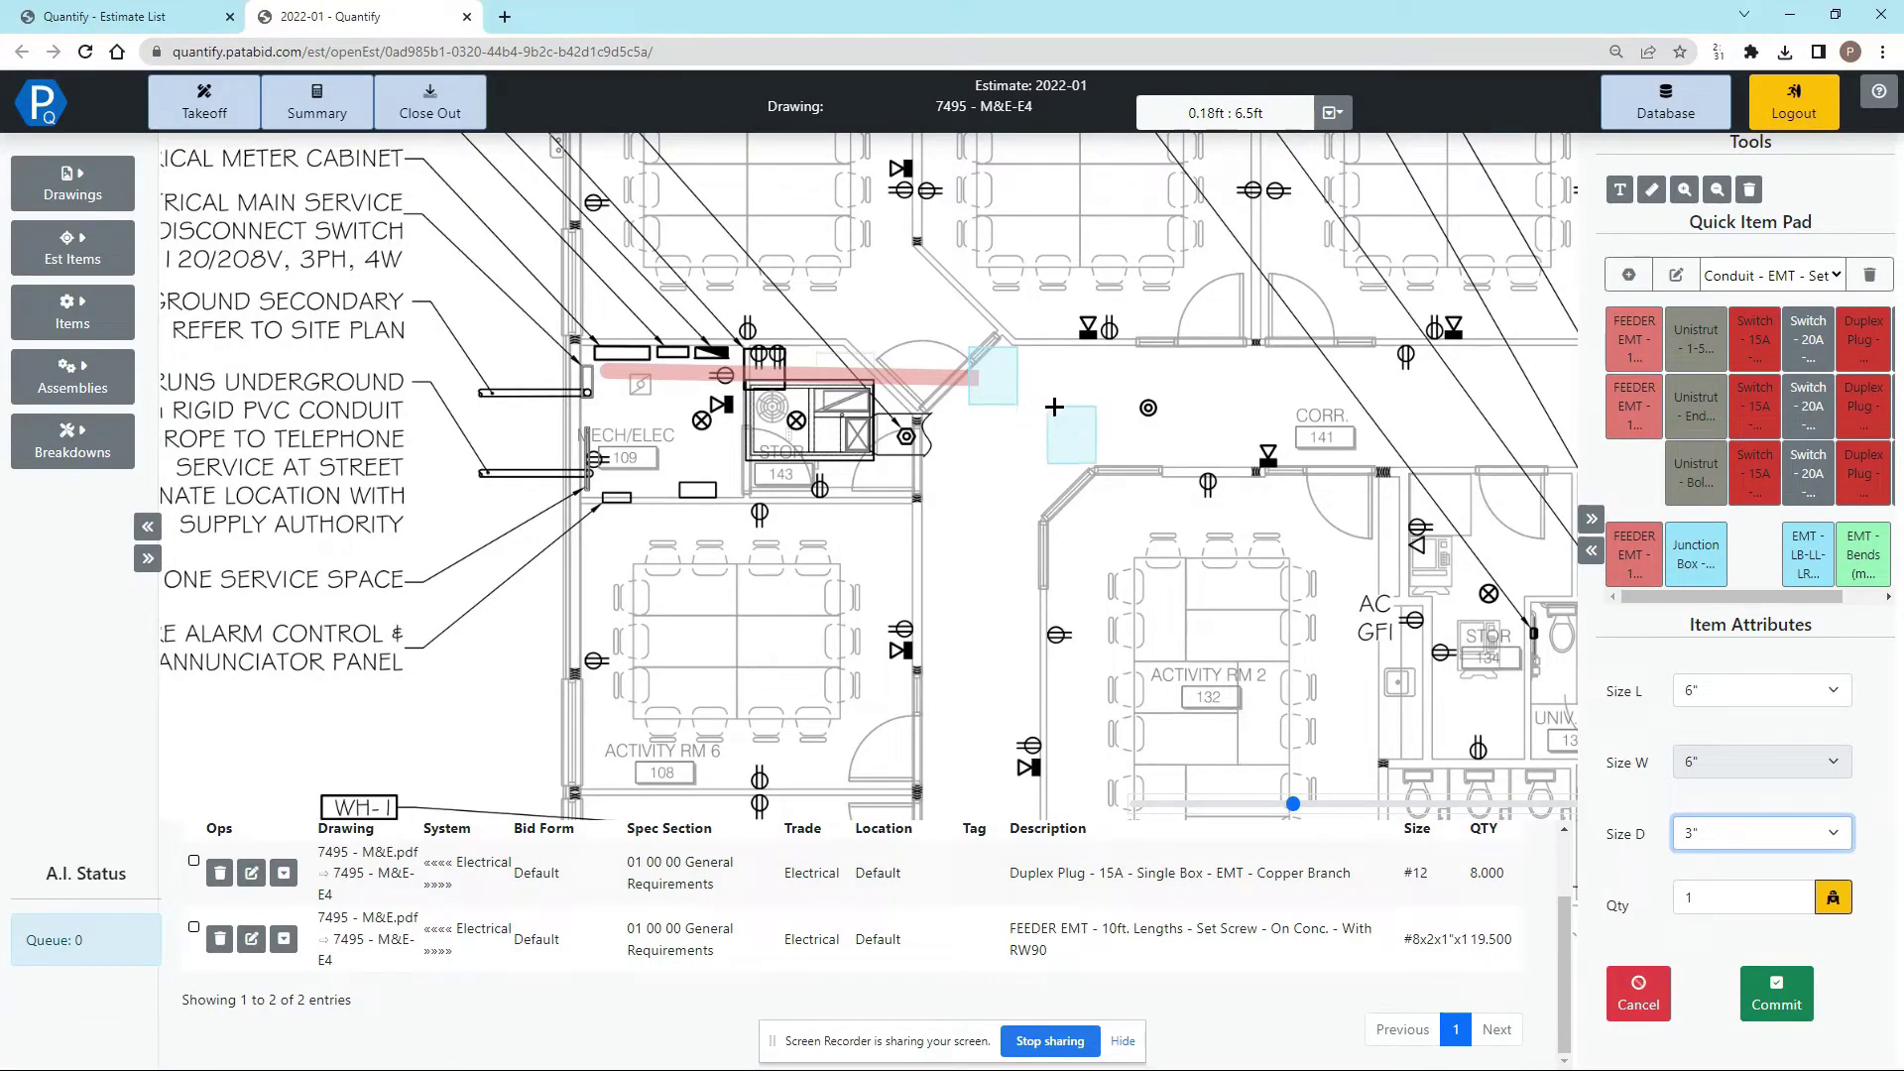
key("Return")
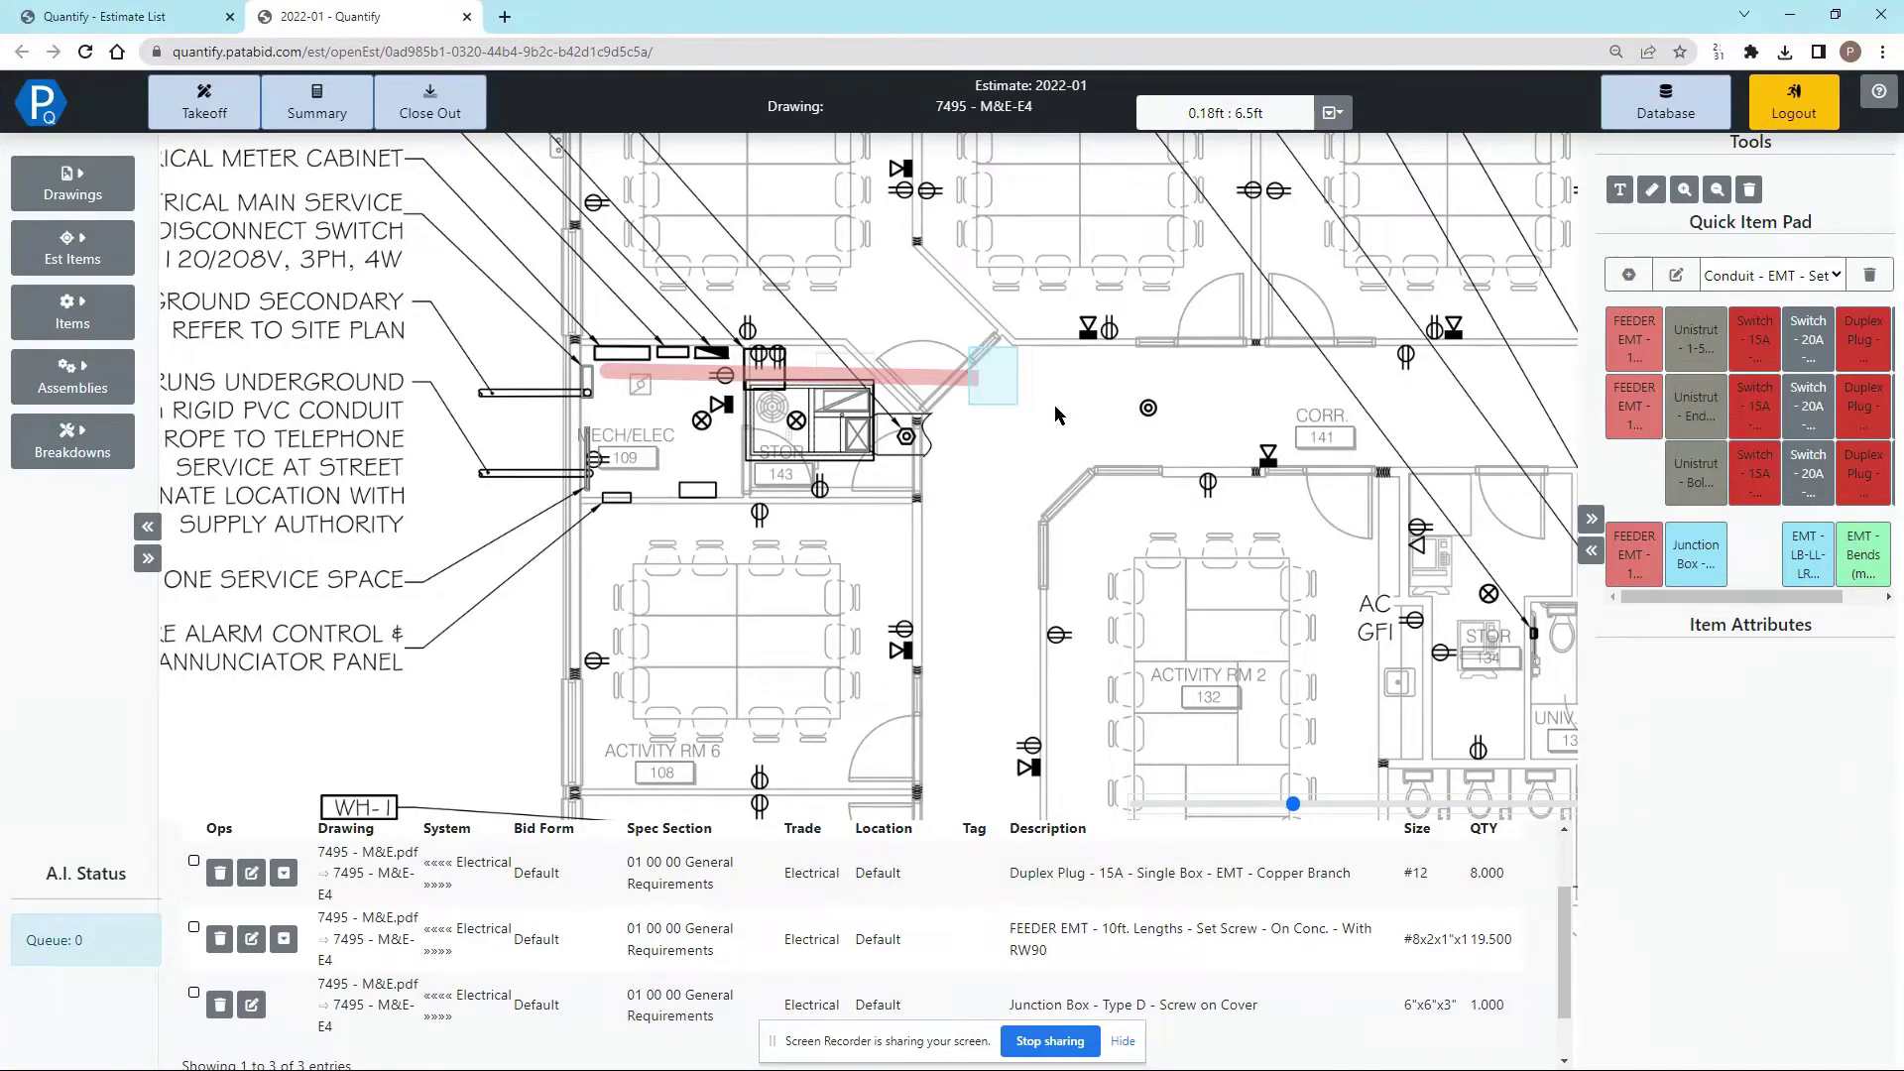
Copy the conduit run four times, east along the hall then rotated vertically down the corridor
left_click(938, 374)
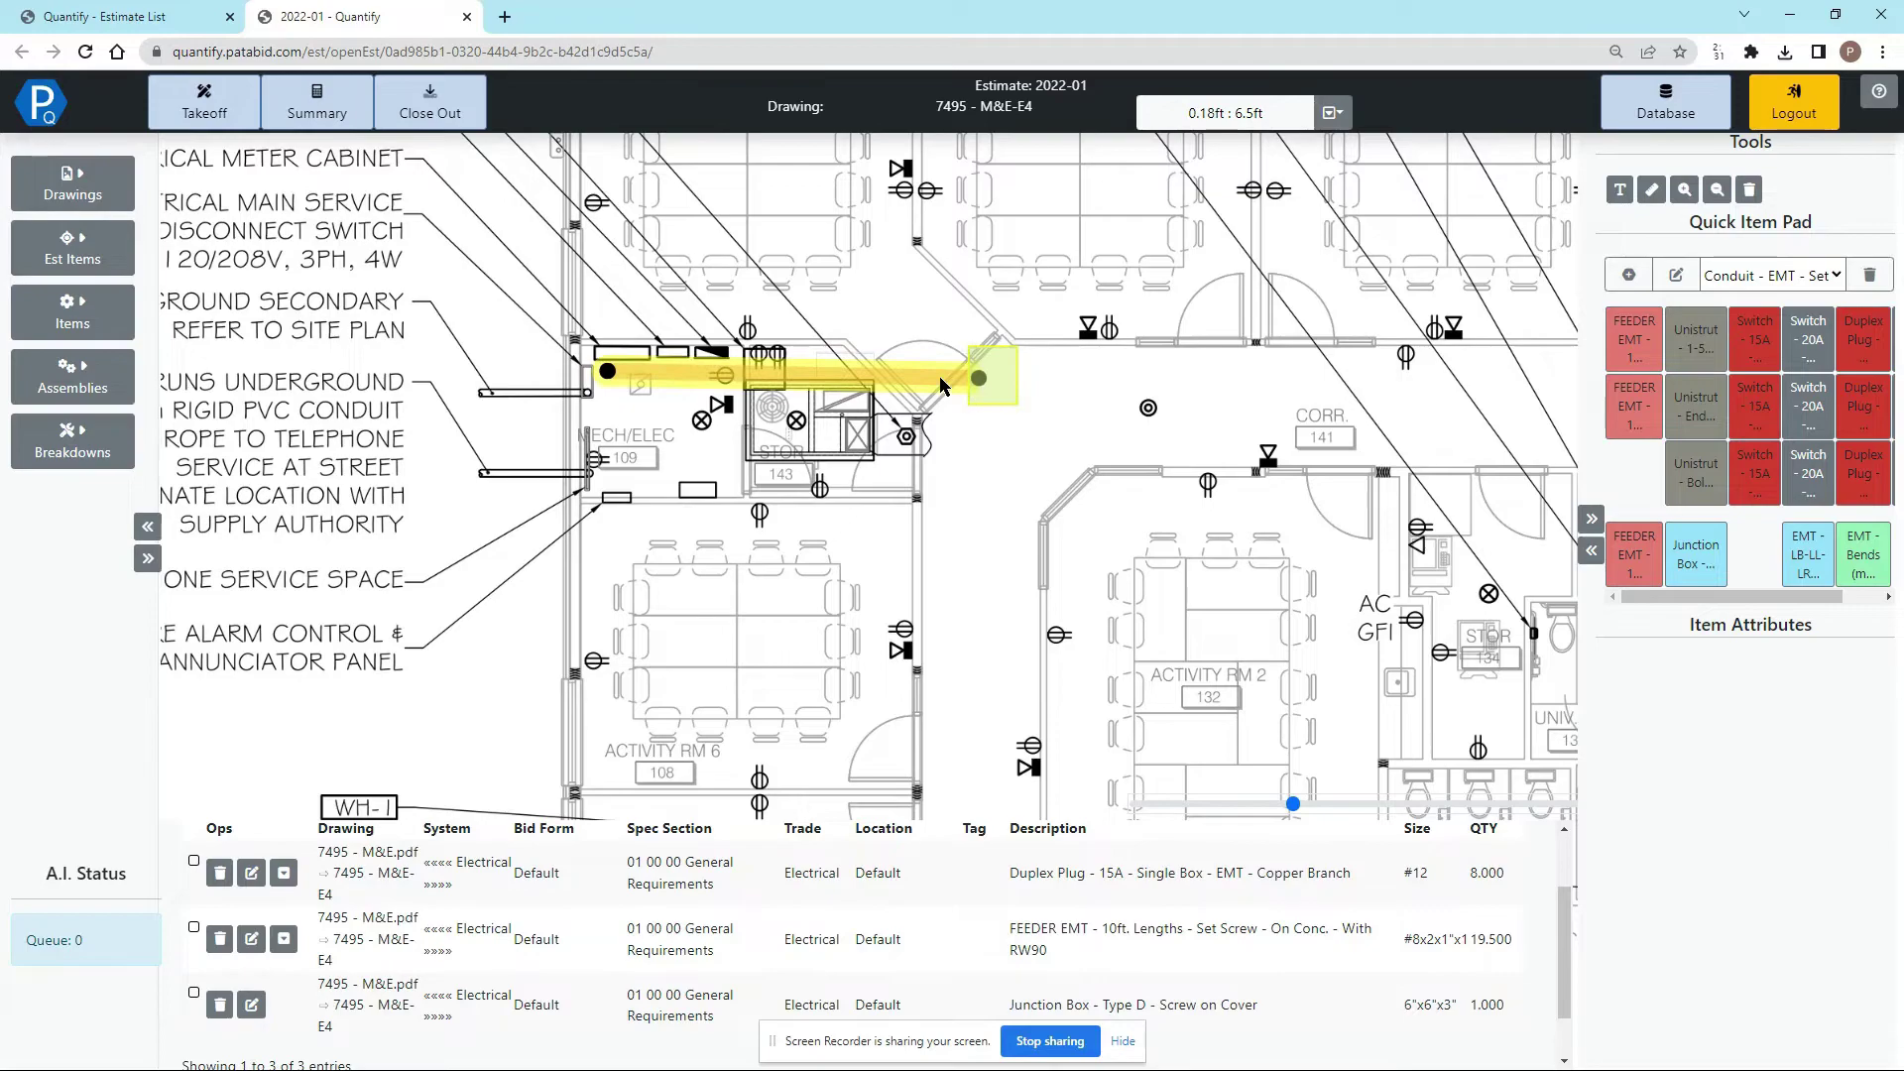
right_click(938, 374)
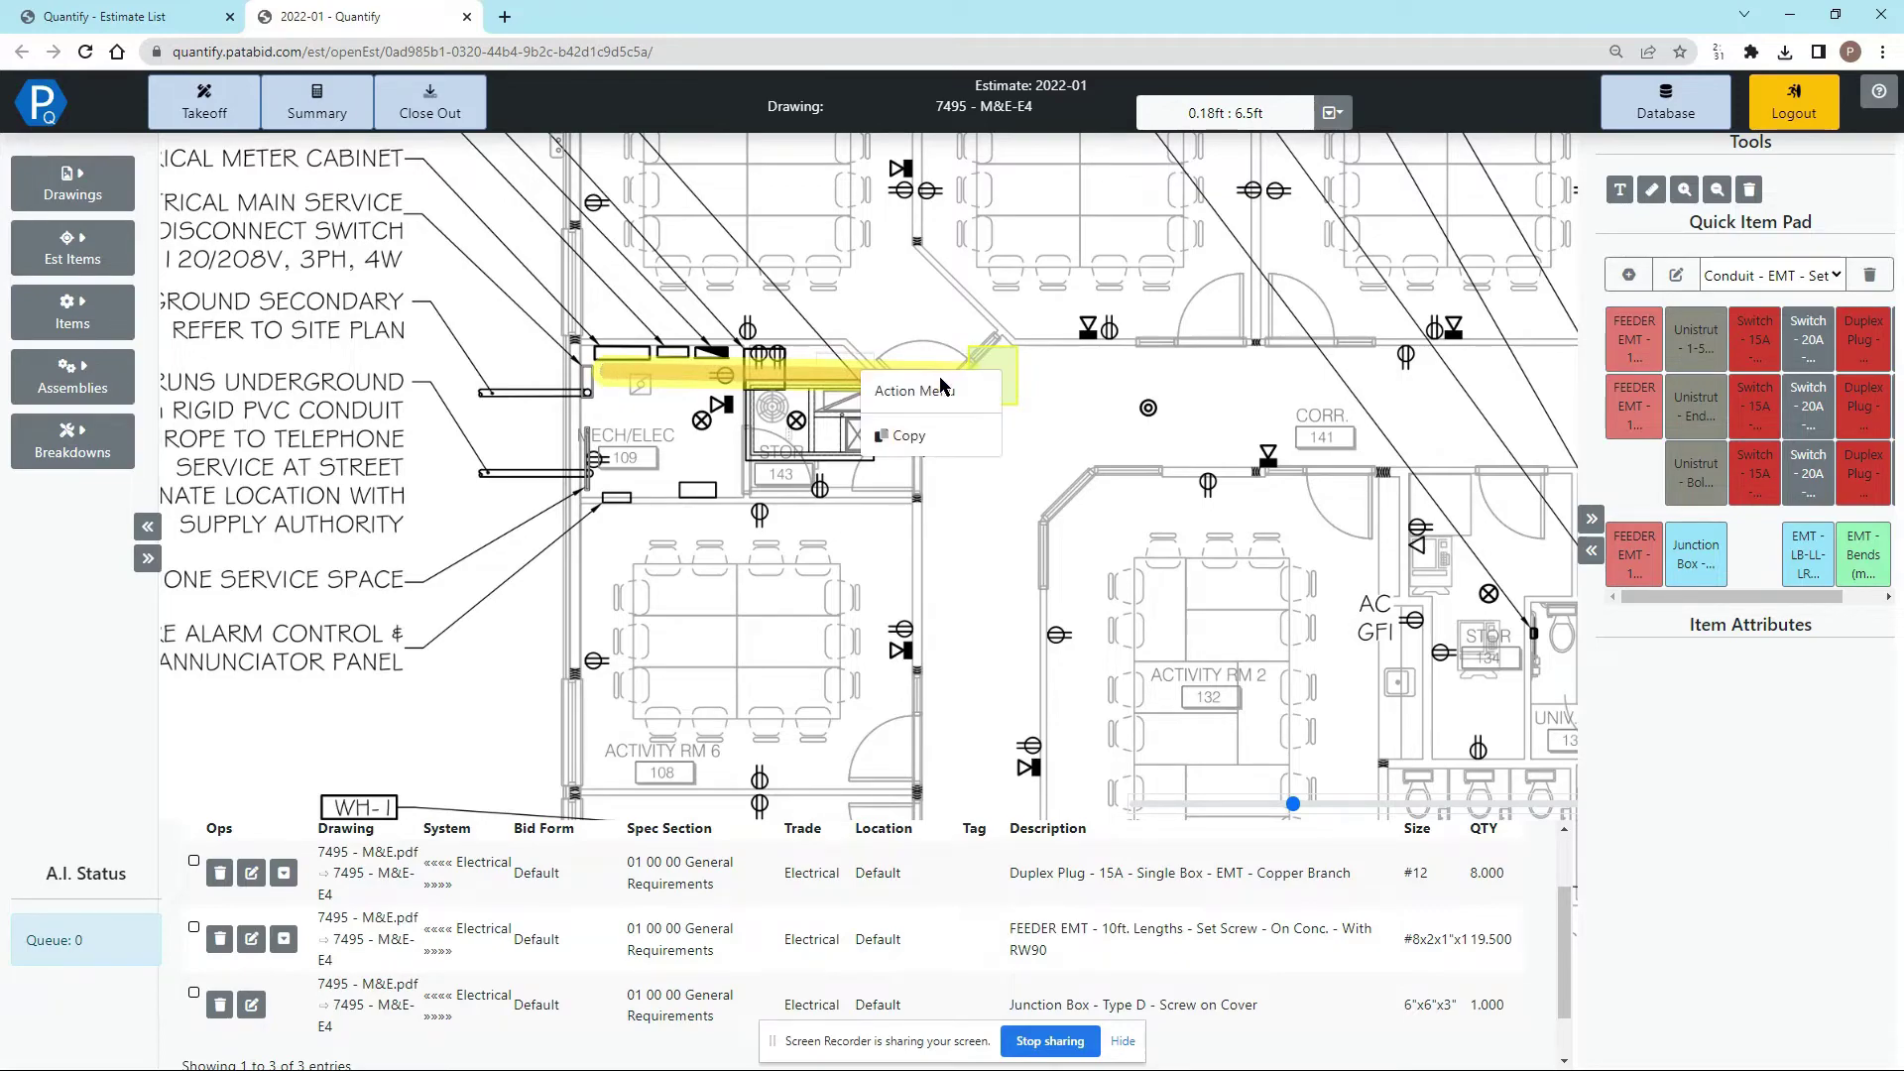
left_click(906, 436)
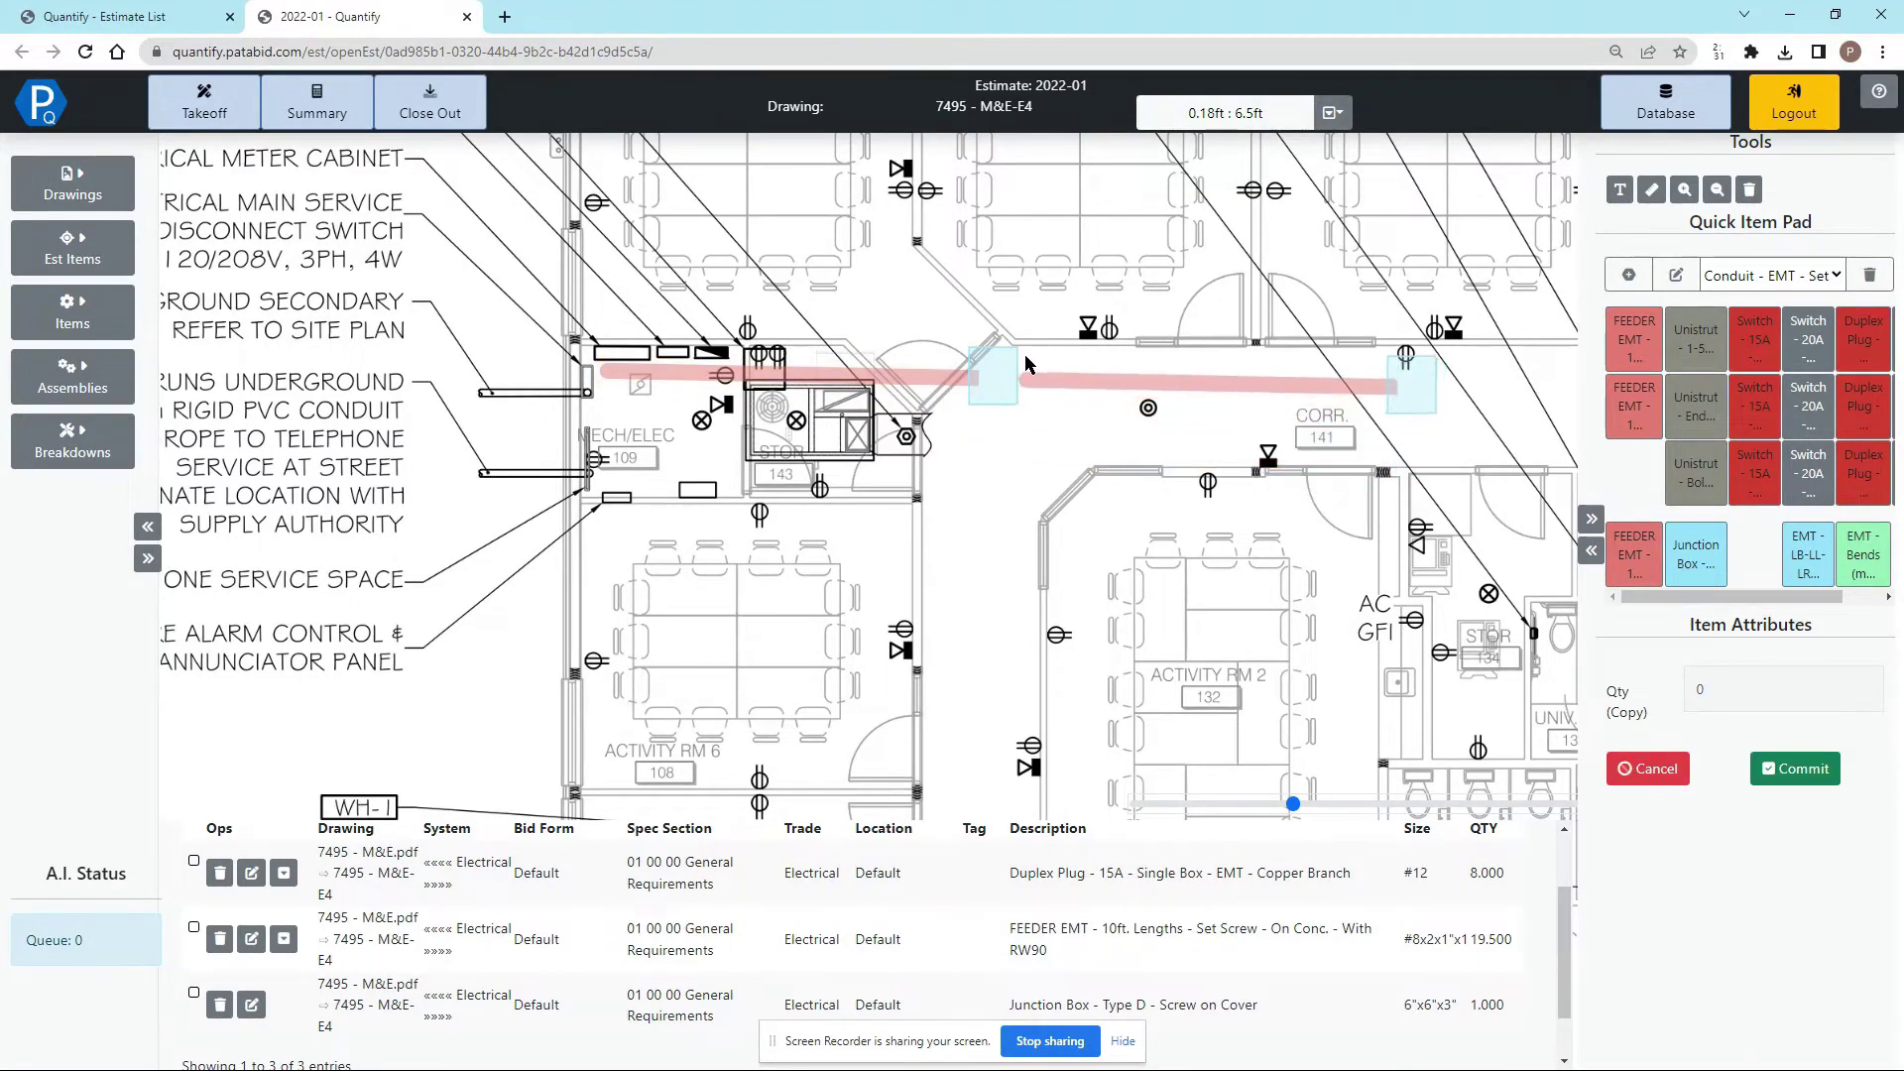
left_click(1022, 353)
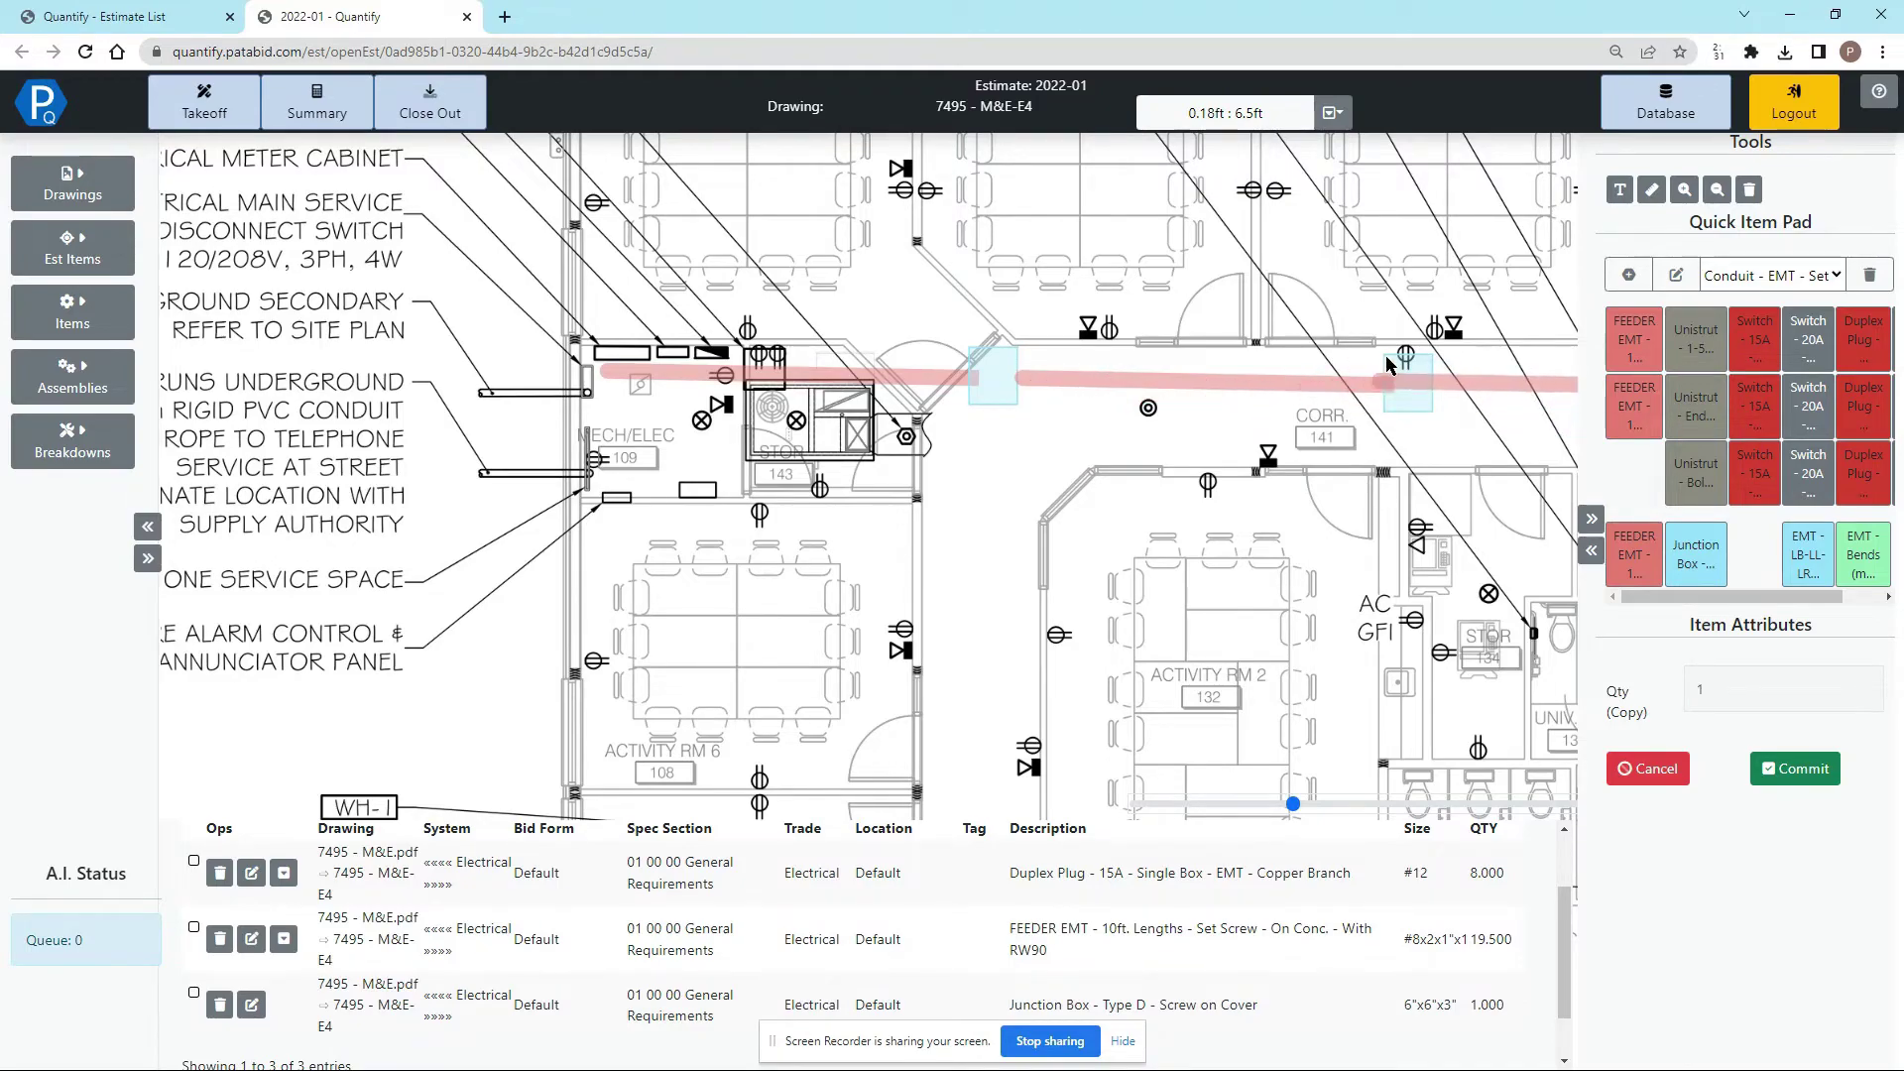
left_click(1438, 363)
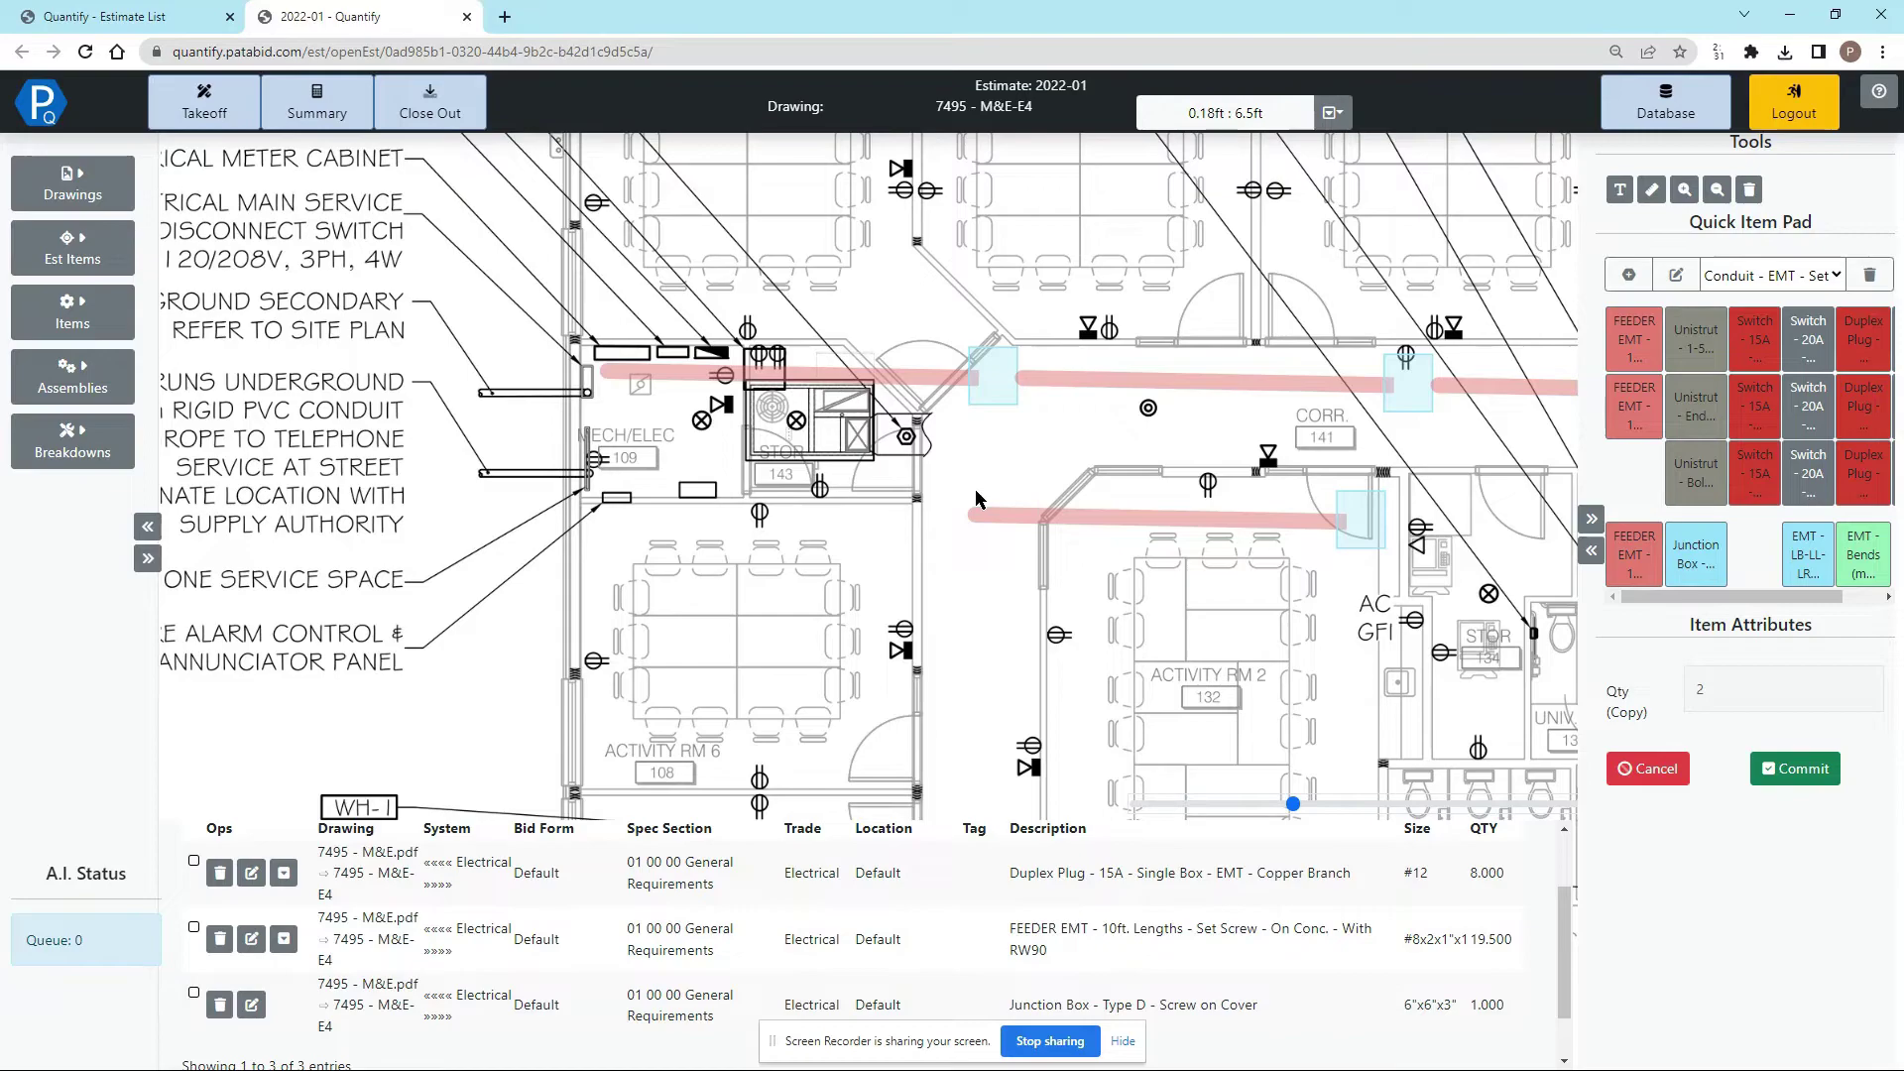
key("r")
key("r")
key("r")
key("r")
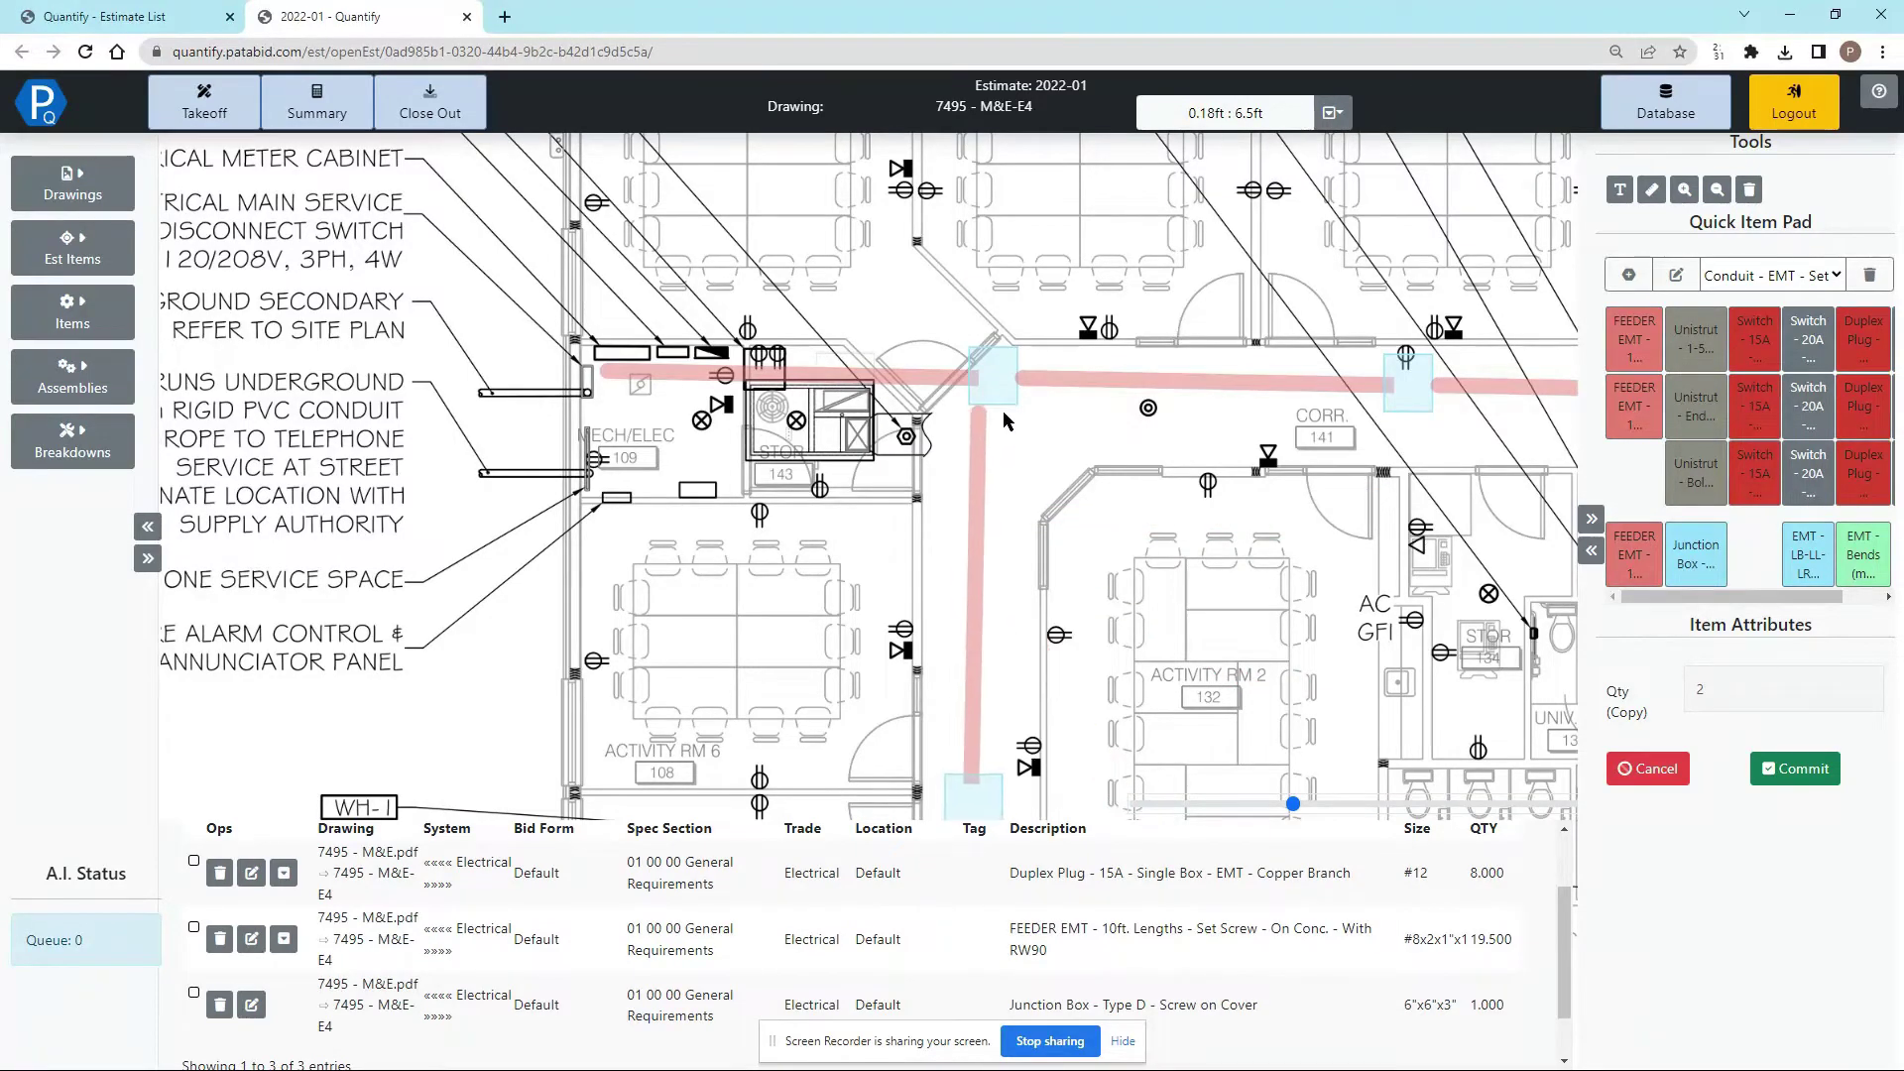
left_click(1009, 407)
scroll(1067, 563, "down", 5)
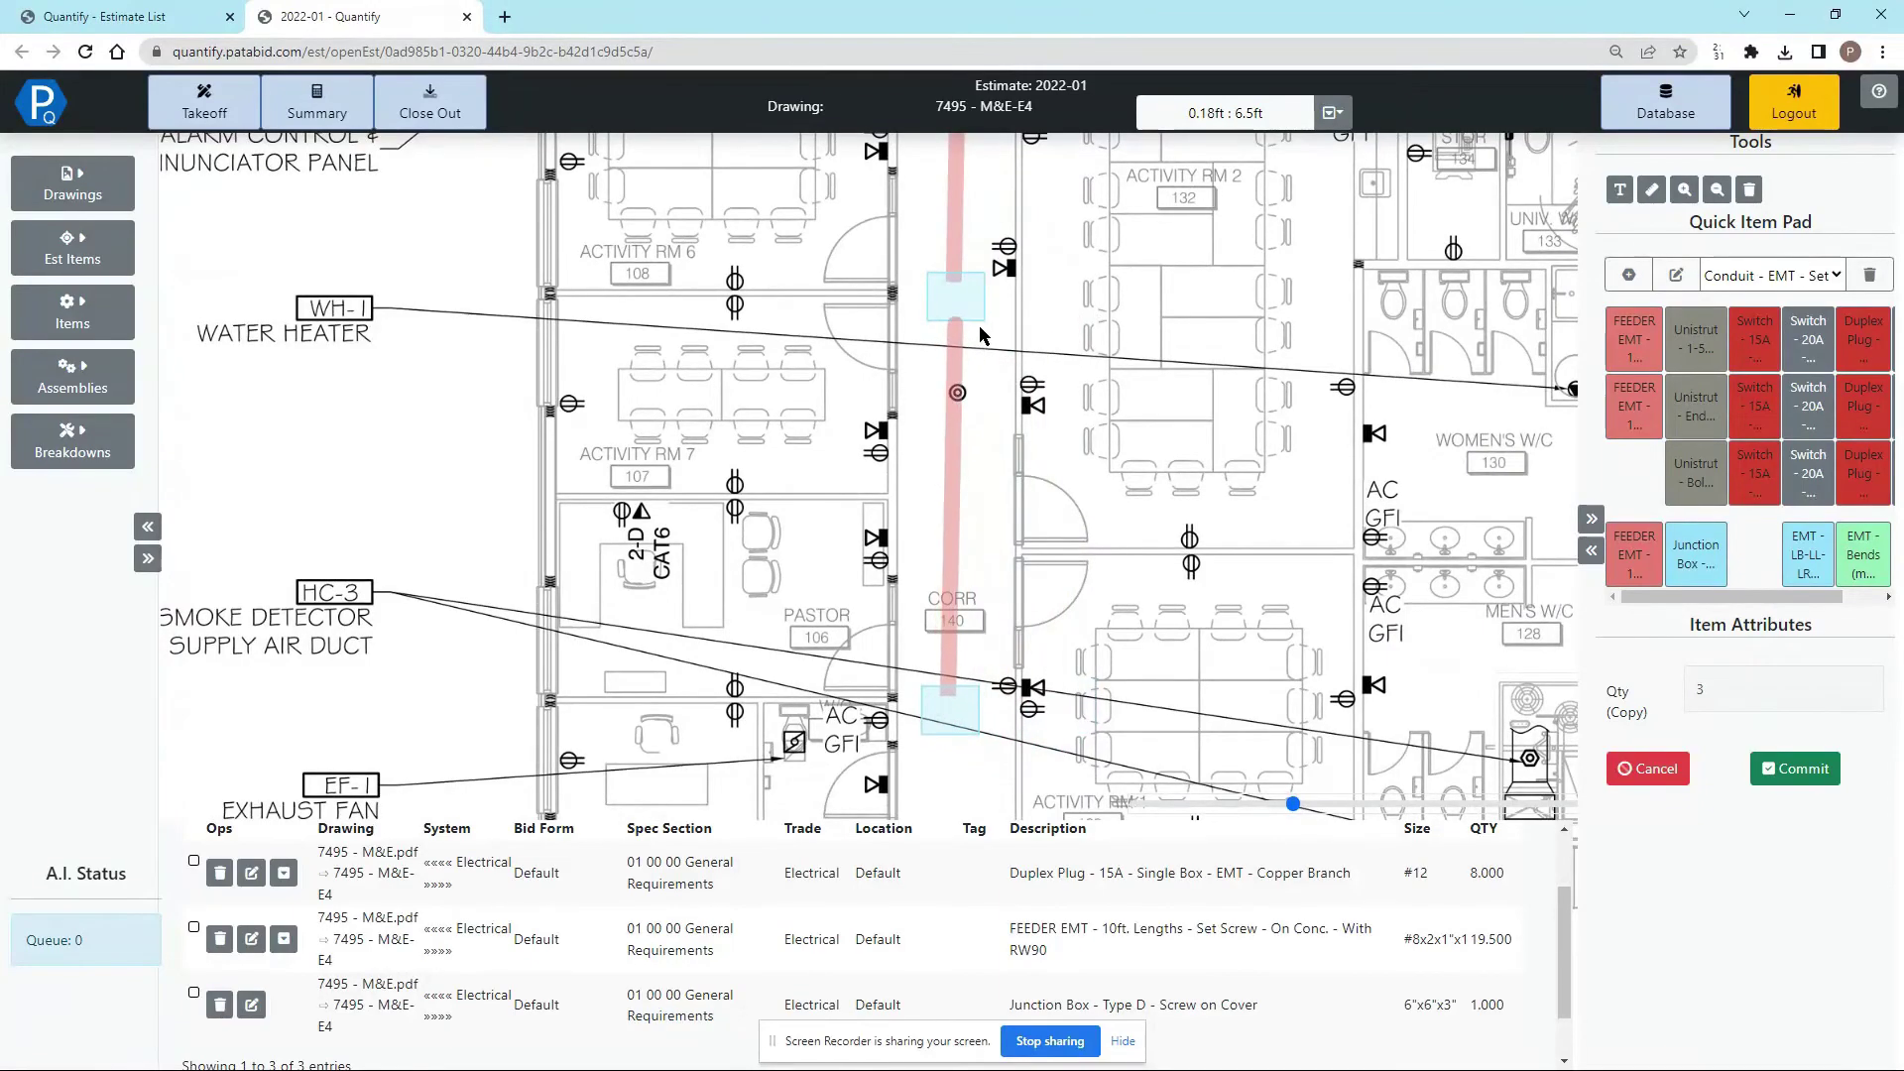
left_click(980, 333)
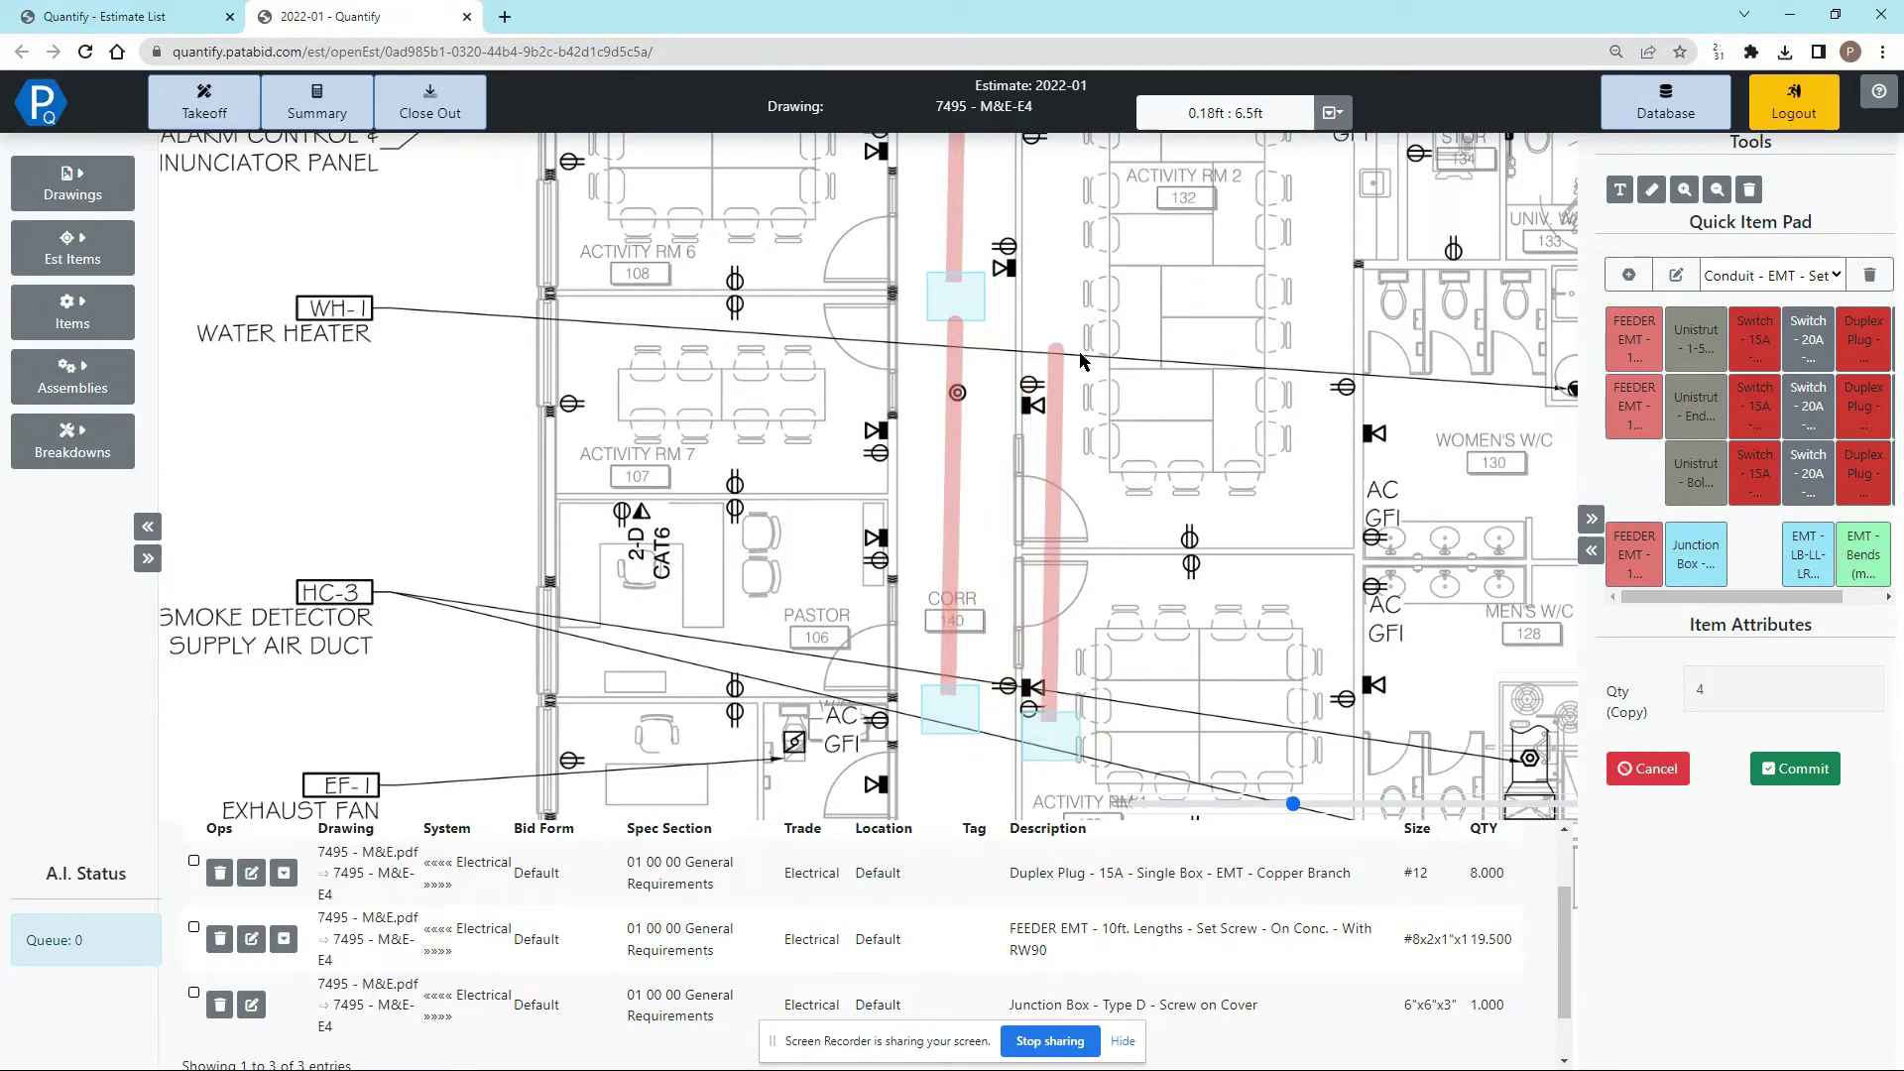
key("Escape")
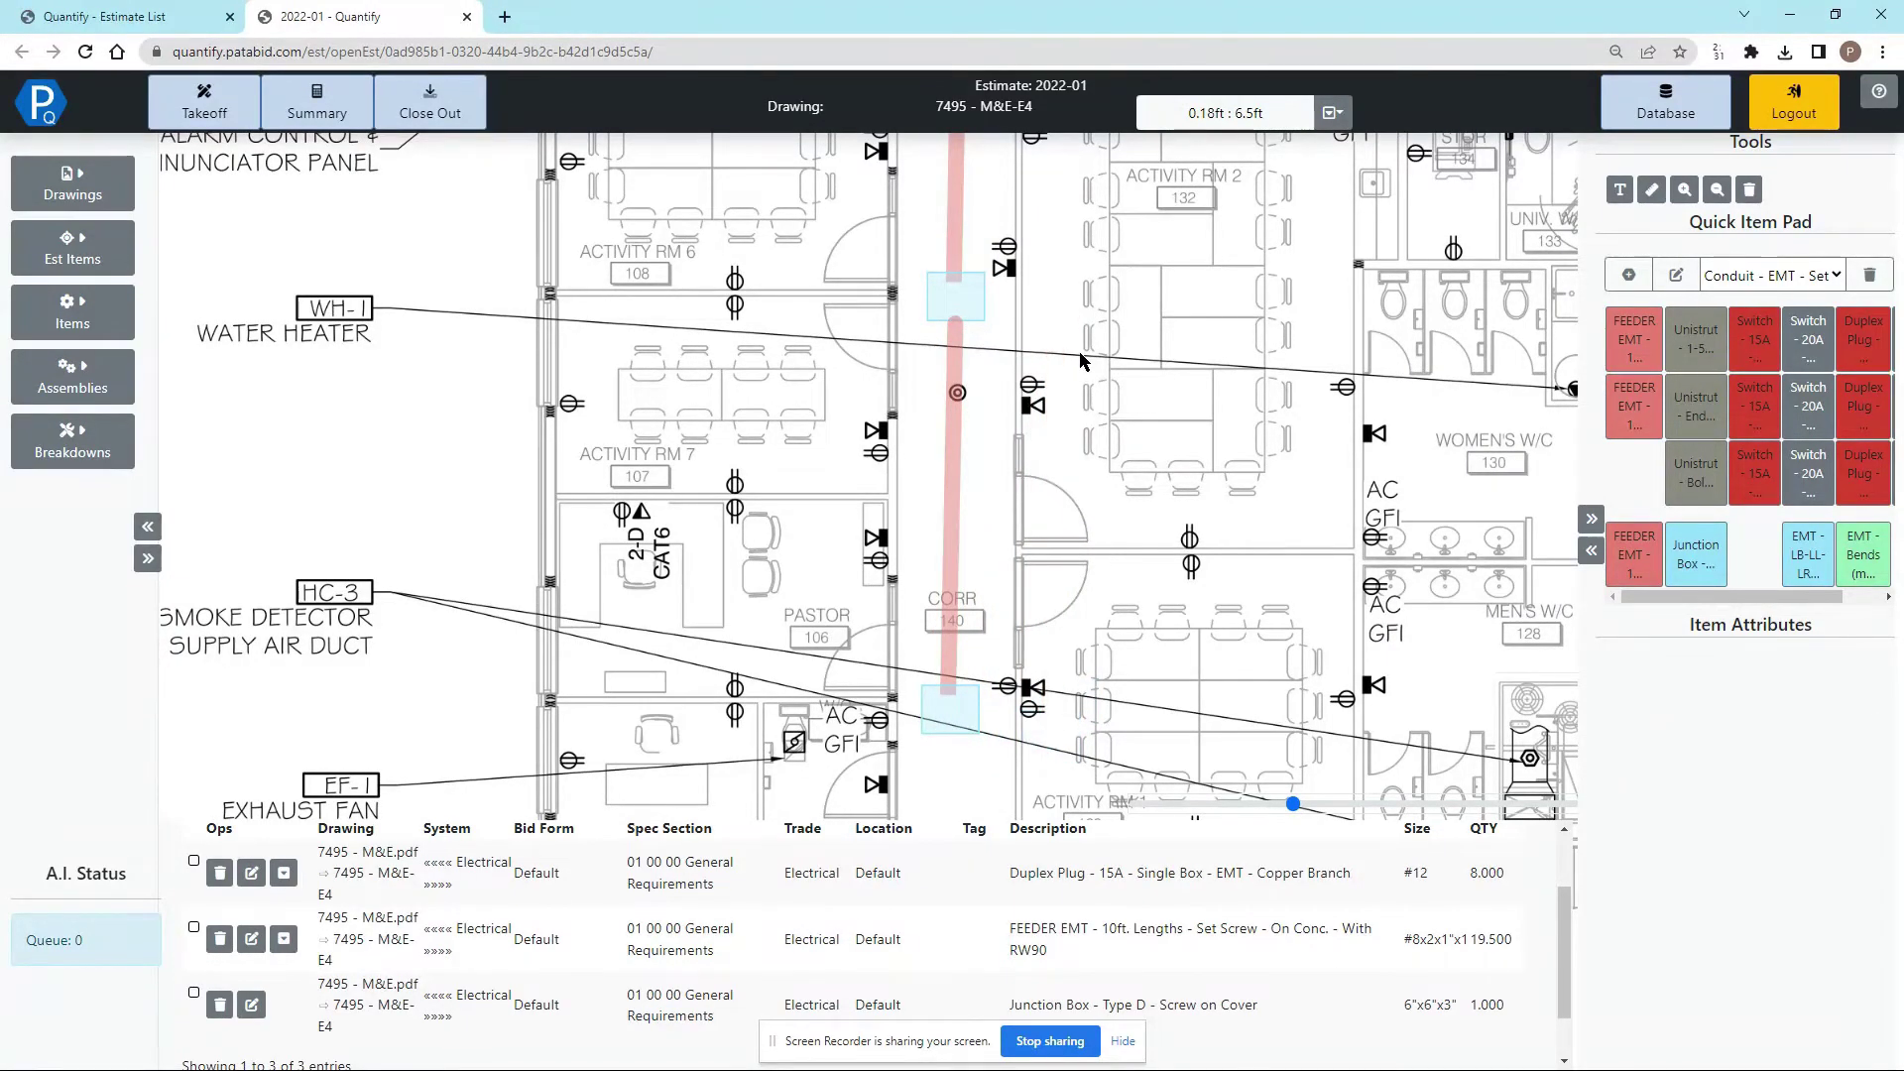
Expand and scroll through the FEEDER EMT row's component breakdown
scroll(1388, 991, "down", 3)
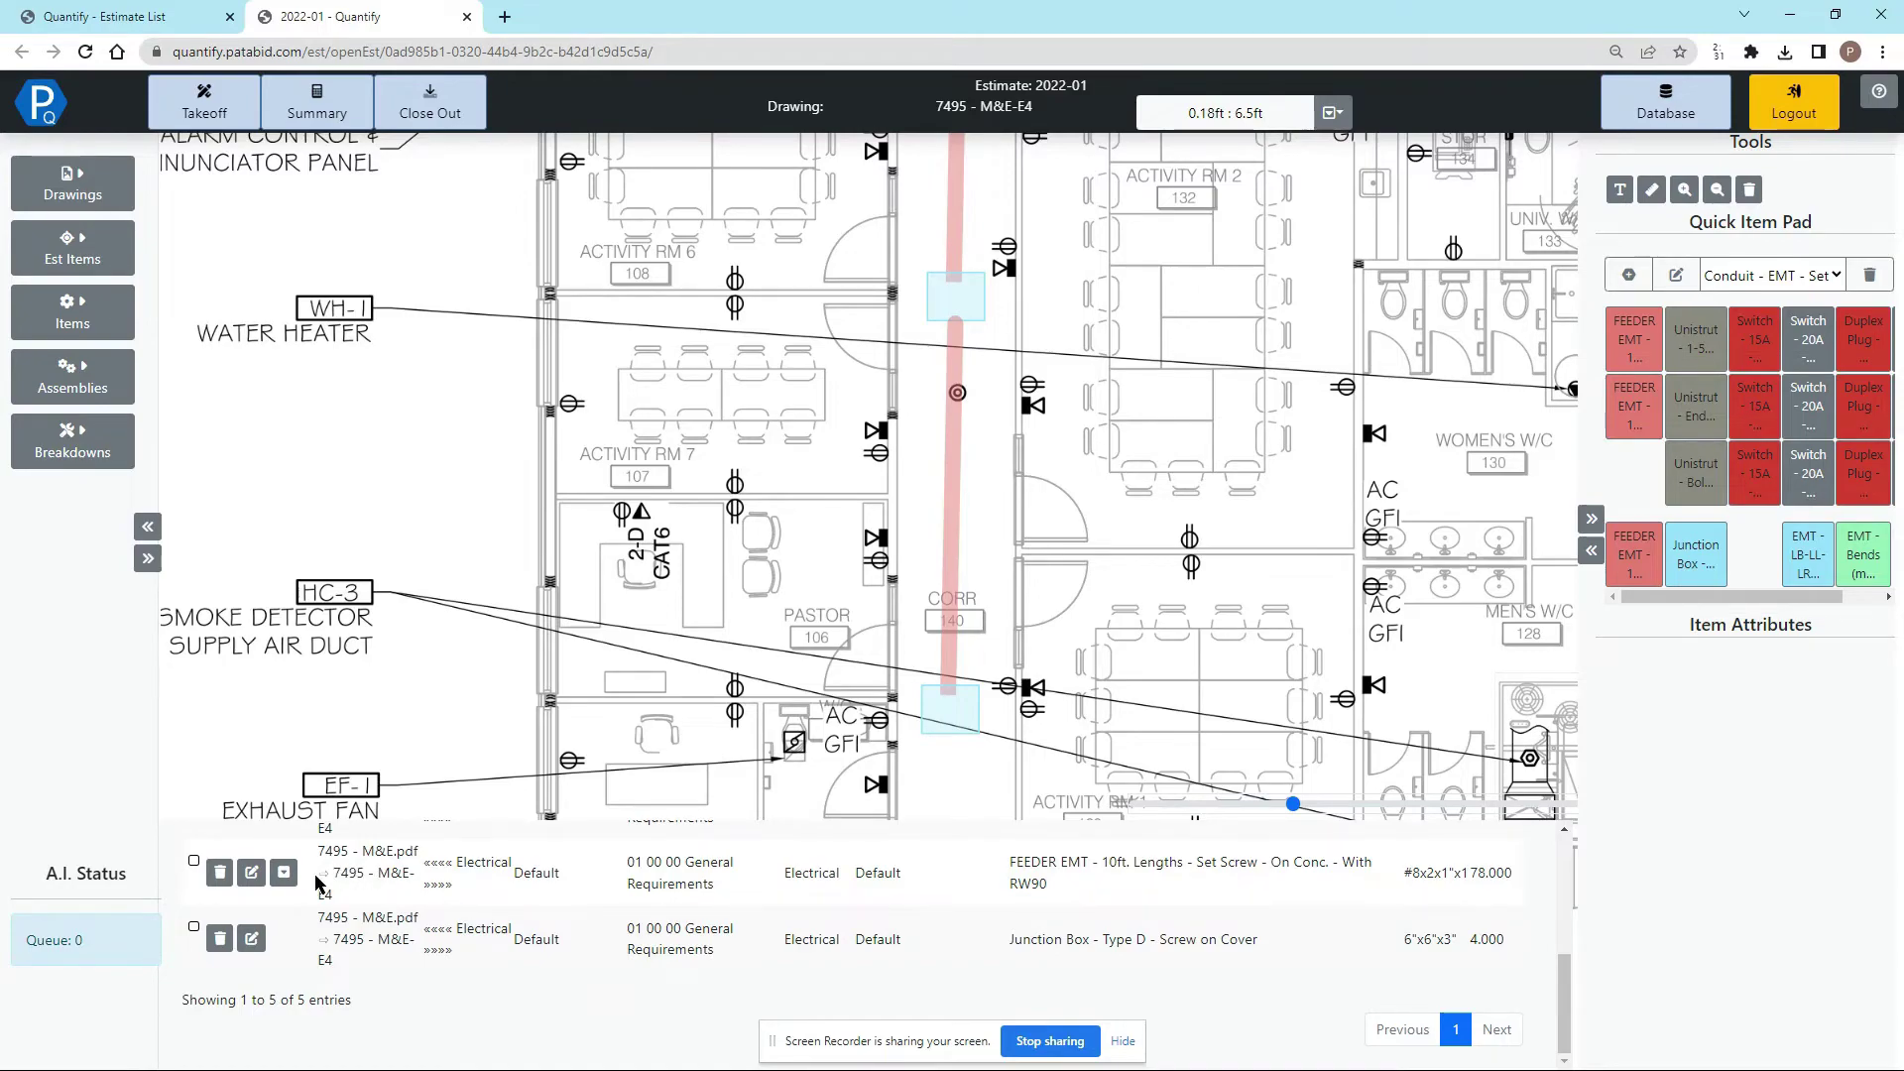
left_click(285, 874)
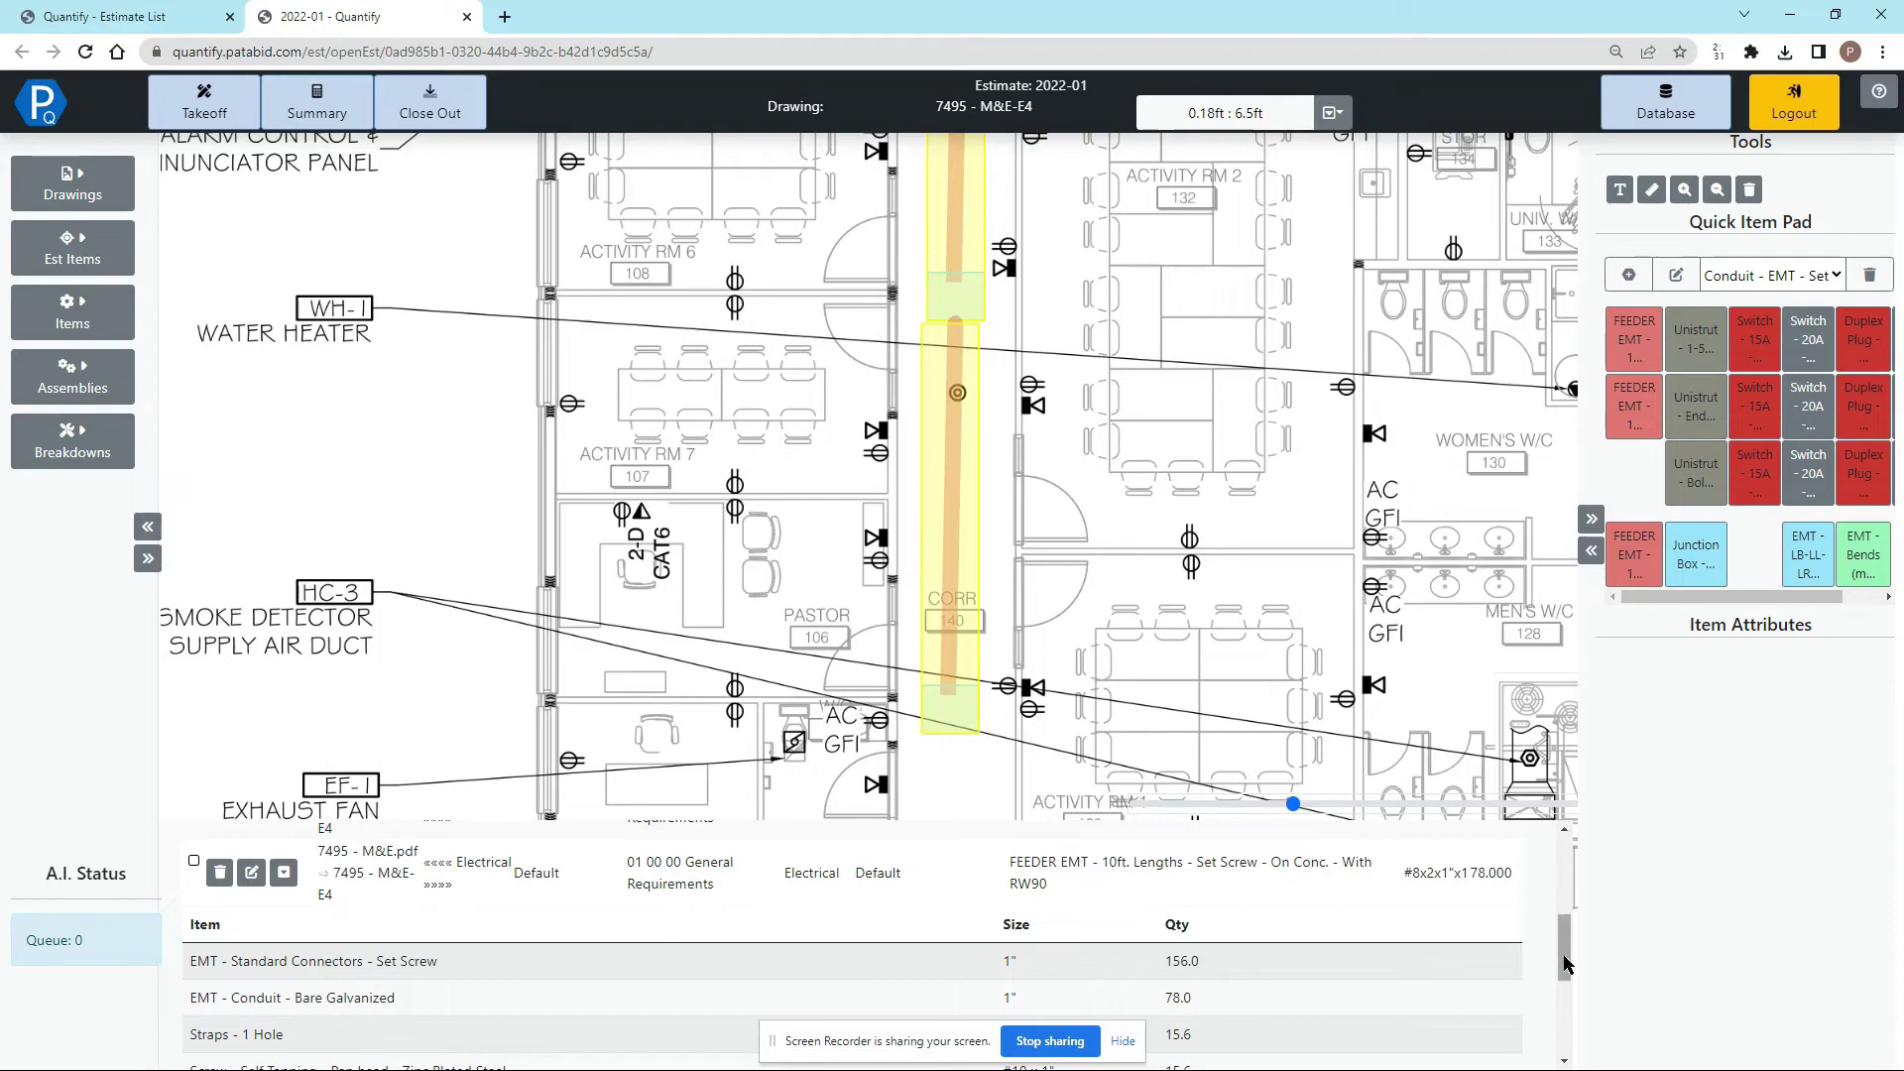
left_click_drag(1564, 961, 1564, 993)
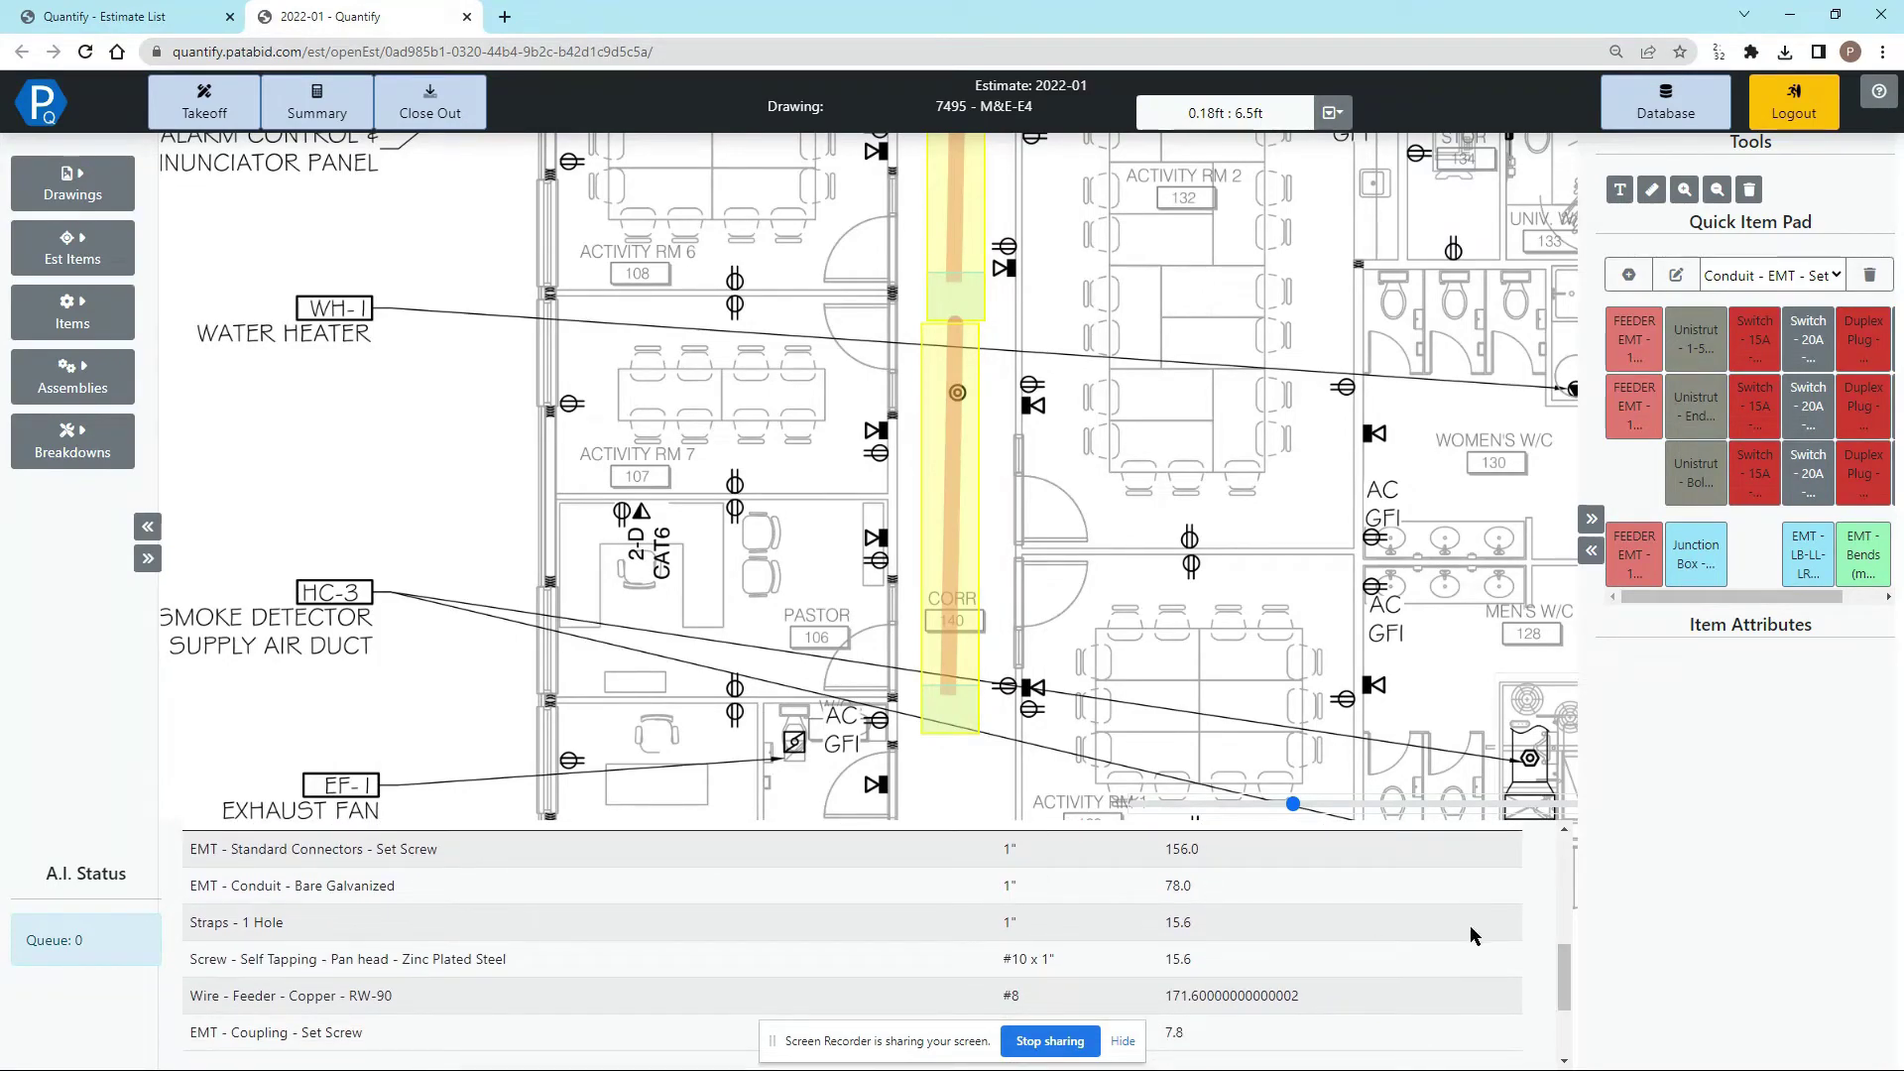
scroll(1560, 989, "up", 1)
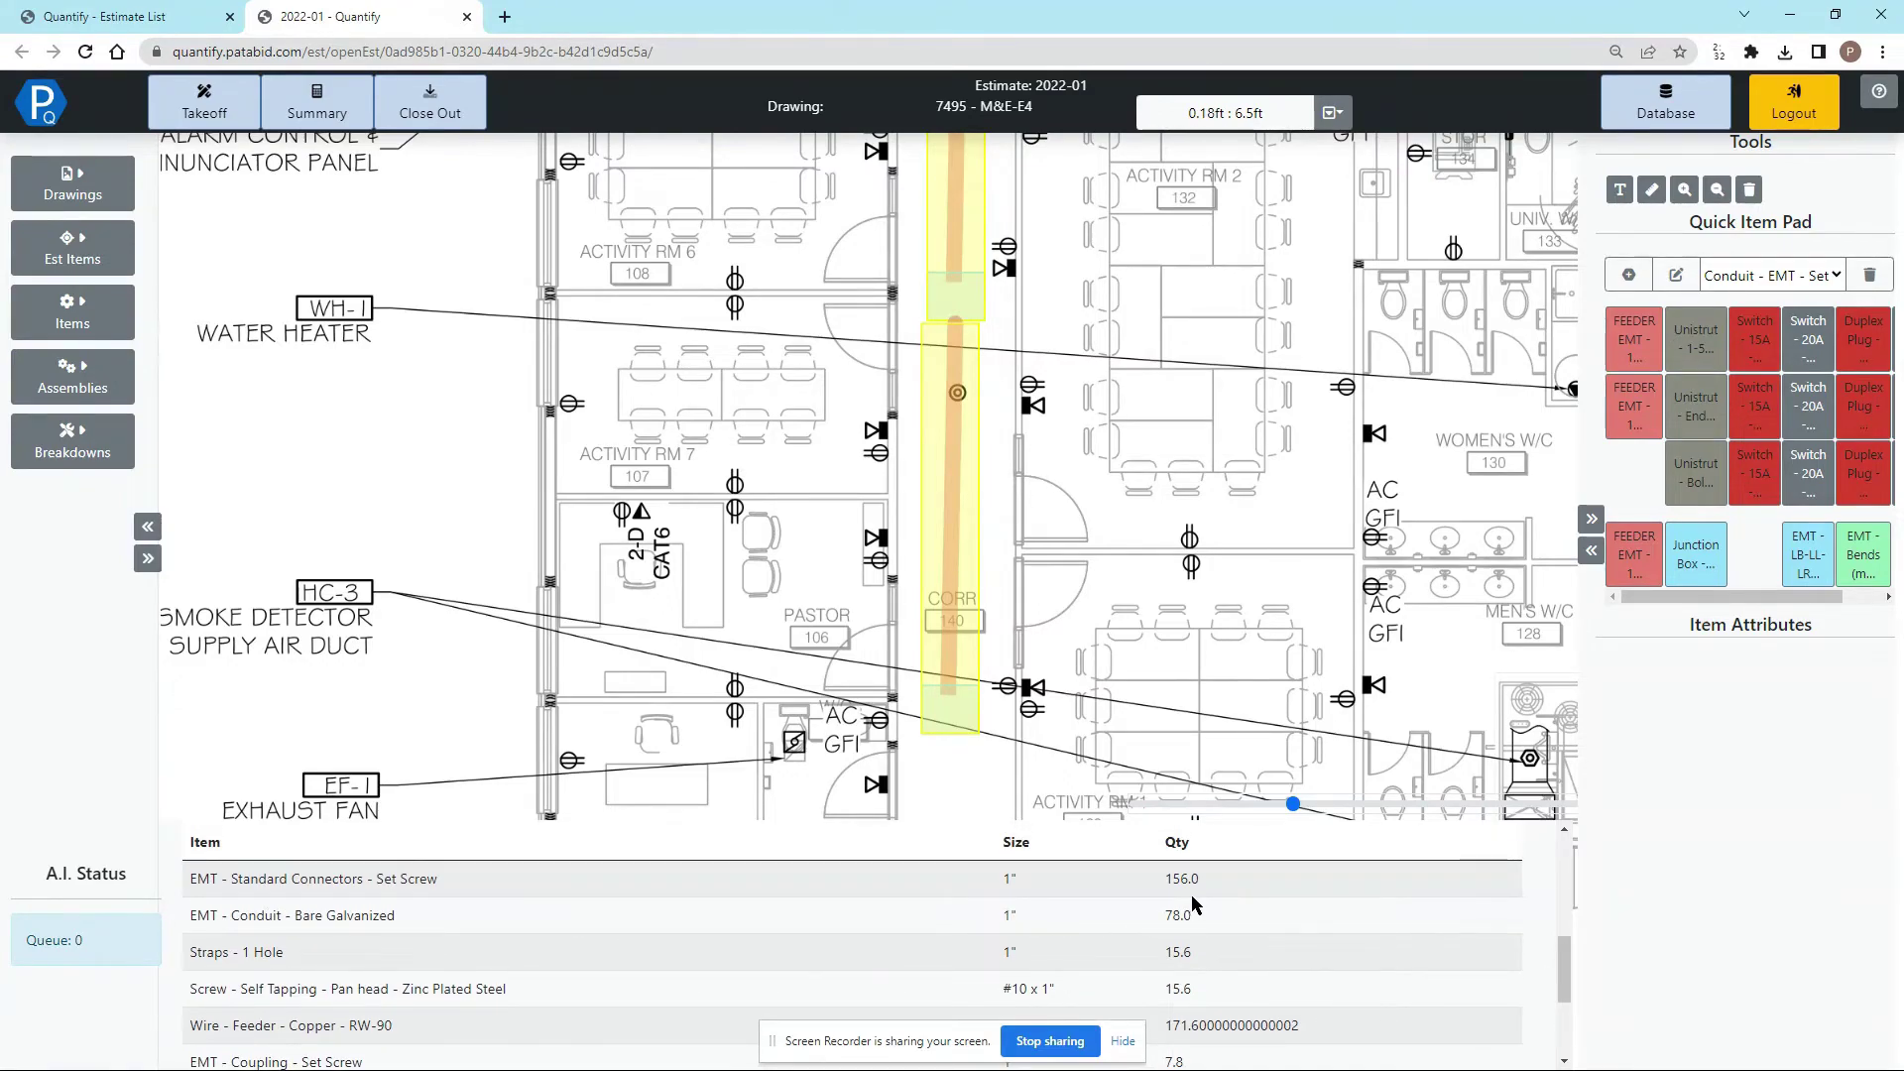
scroll(1555, 942, "up", 1)
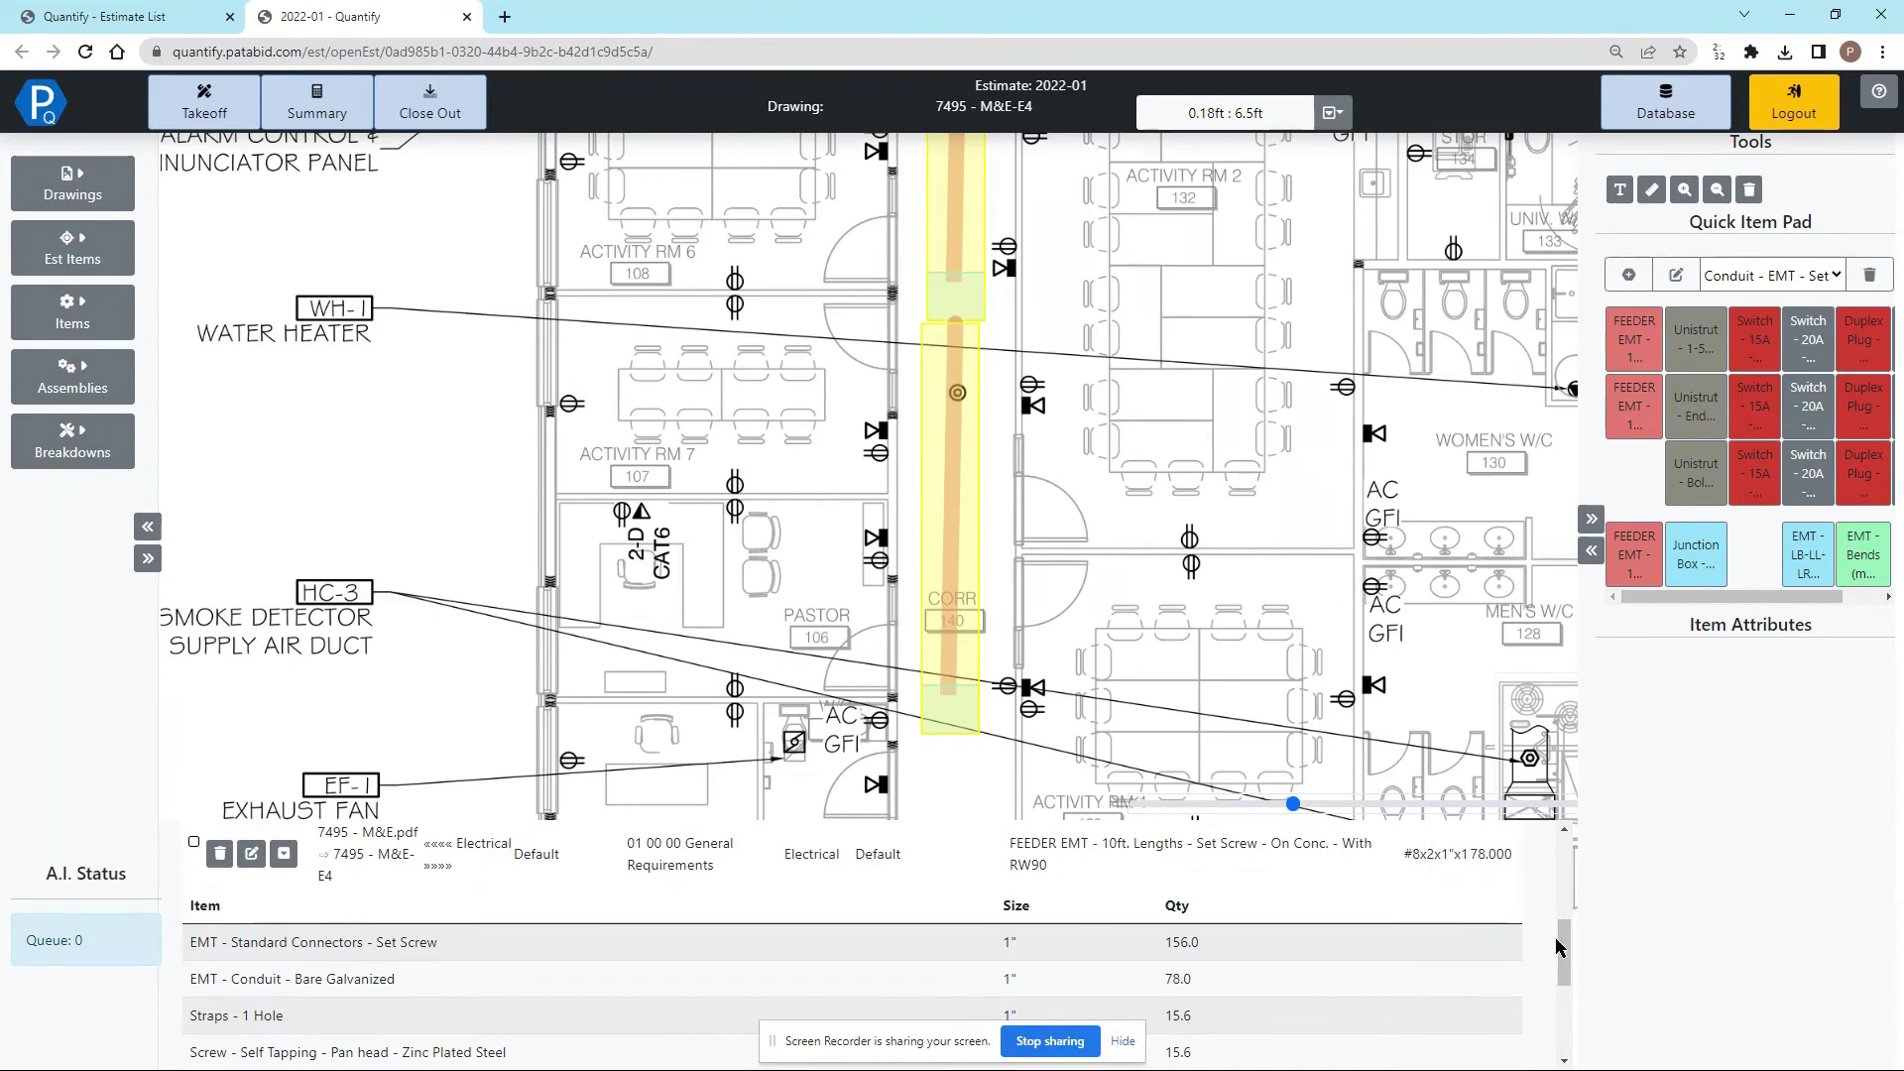
scroll(1555, 946, "down", 3)
left_click_drag(1556, 947, 1566, 855)
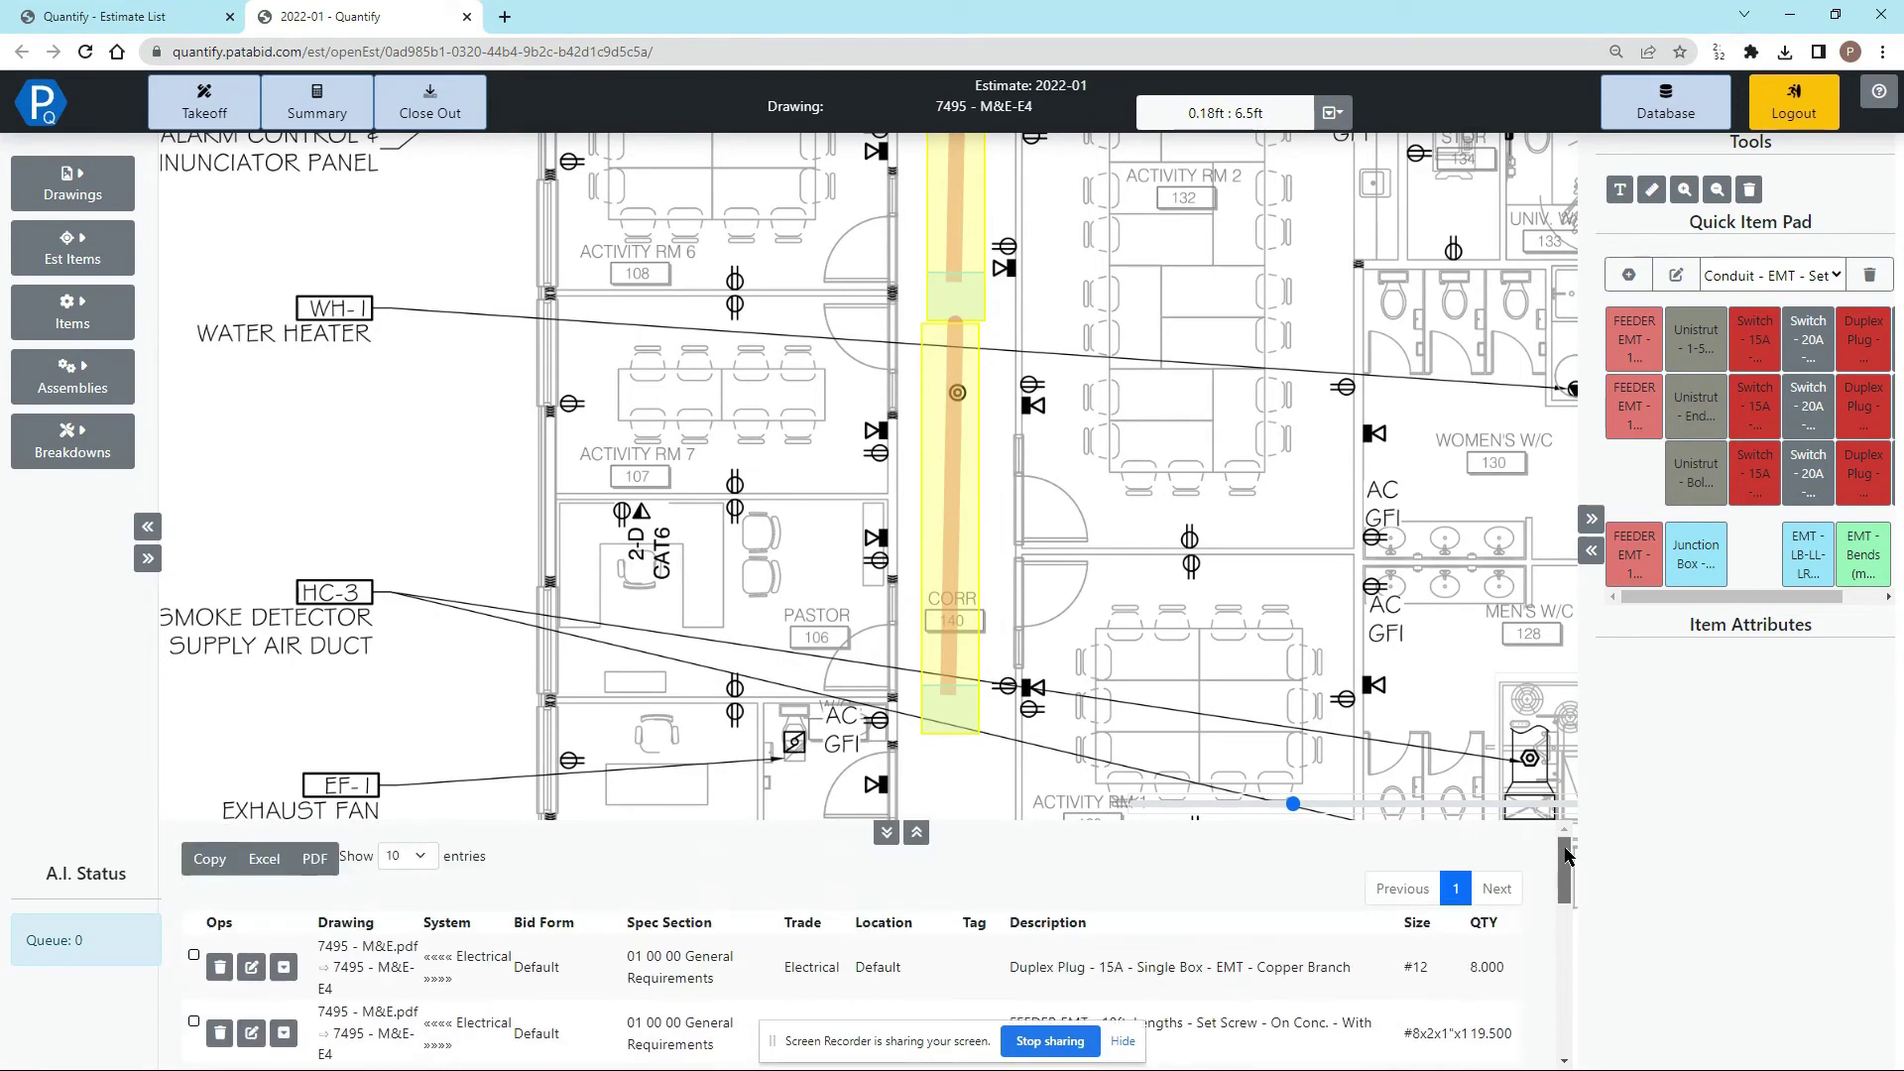
Expand the Duplex Plug row to list its parts, including 8 15A duplex receptacles
left_click(285, 969)
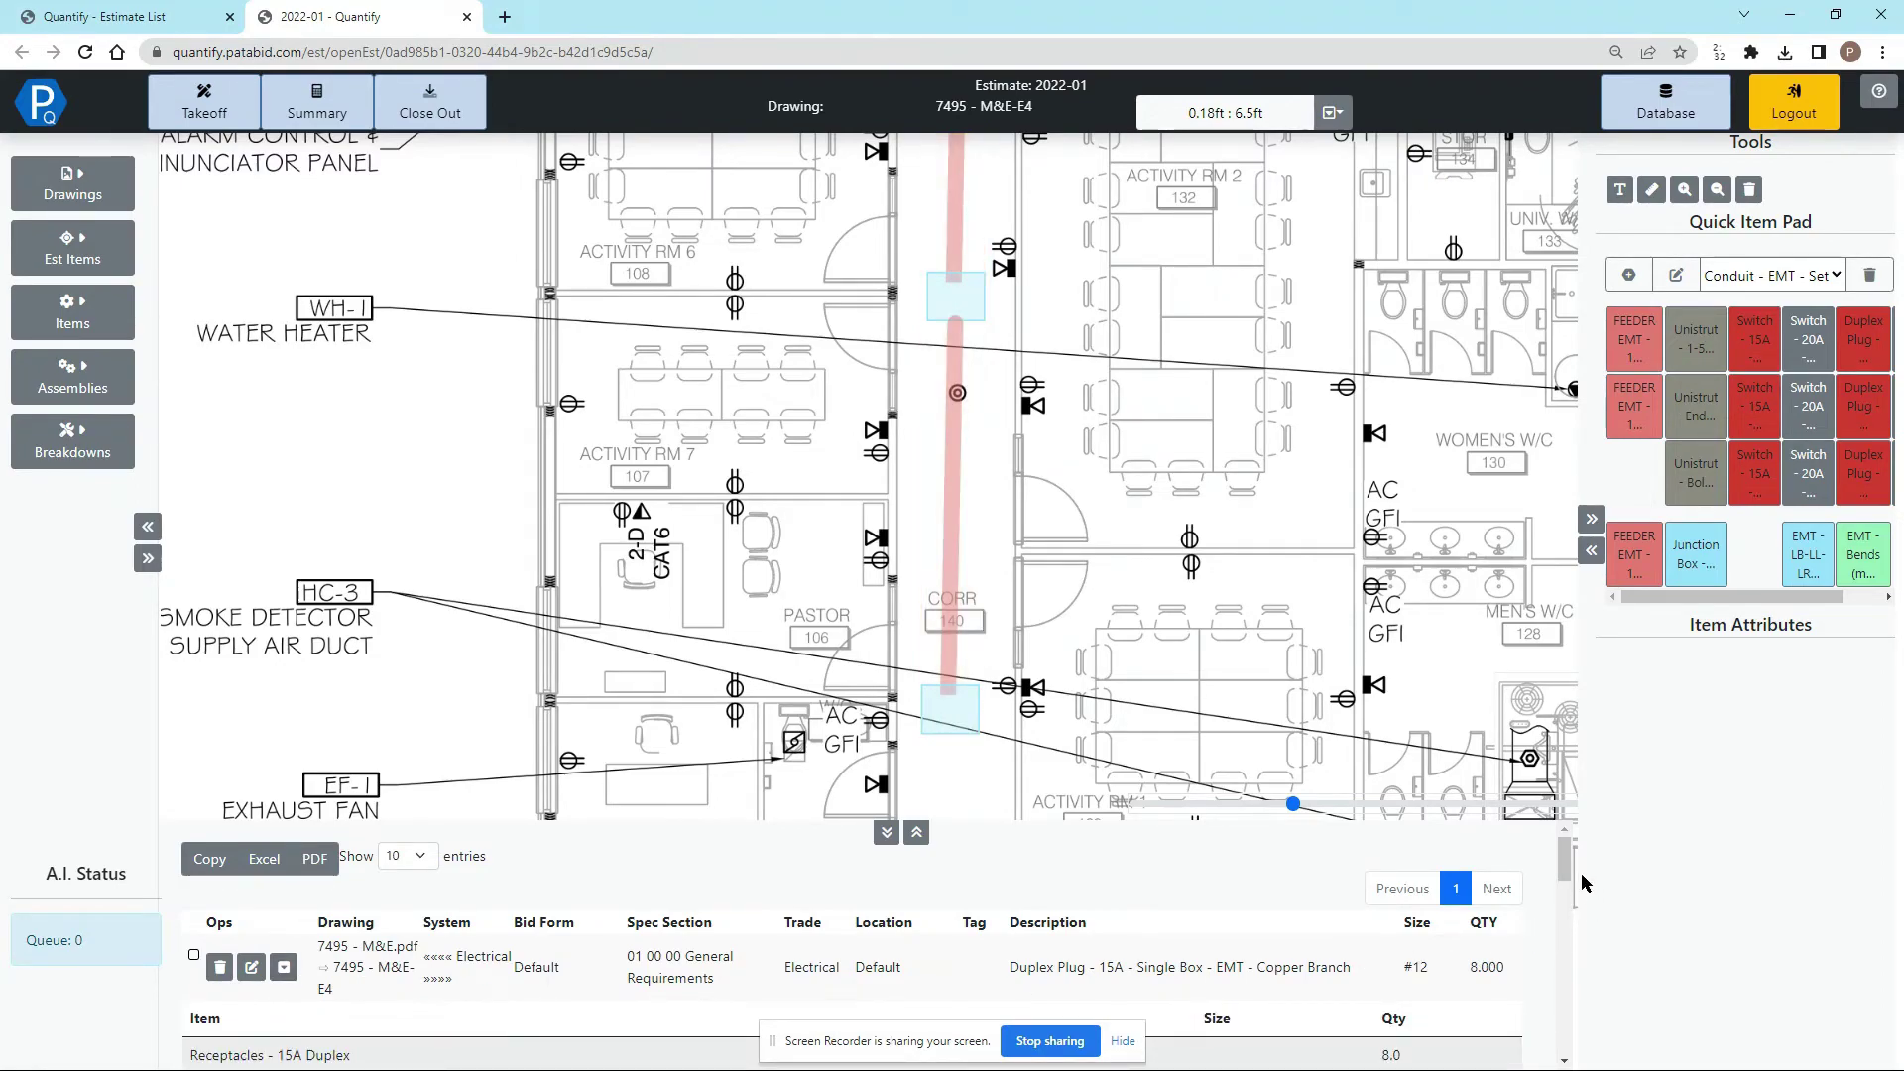
scroll(1567, 903, "down", 2)
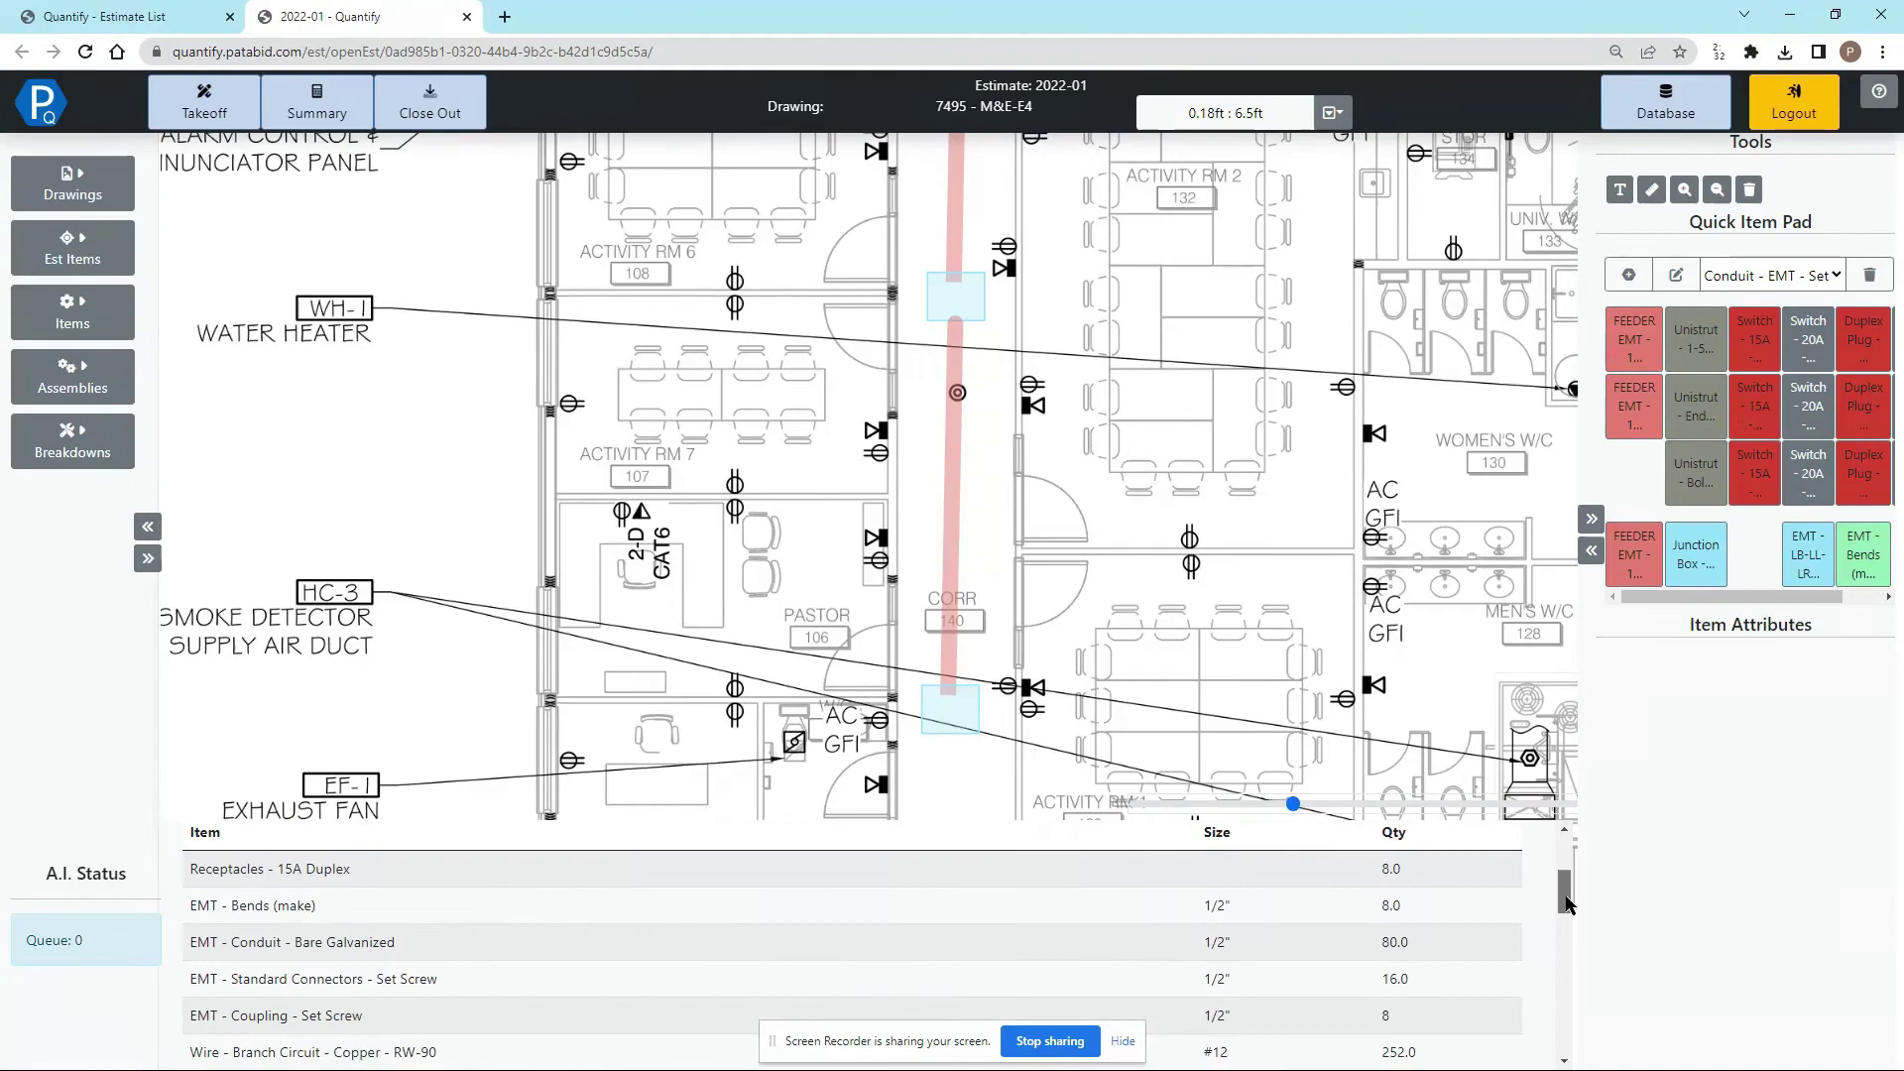
mouse_move(1567, 903)
left_mouse_down()
mouse_move(1567, 938)
mouse_move(1566, 871)
left_mouse_up()
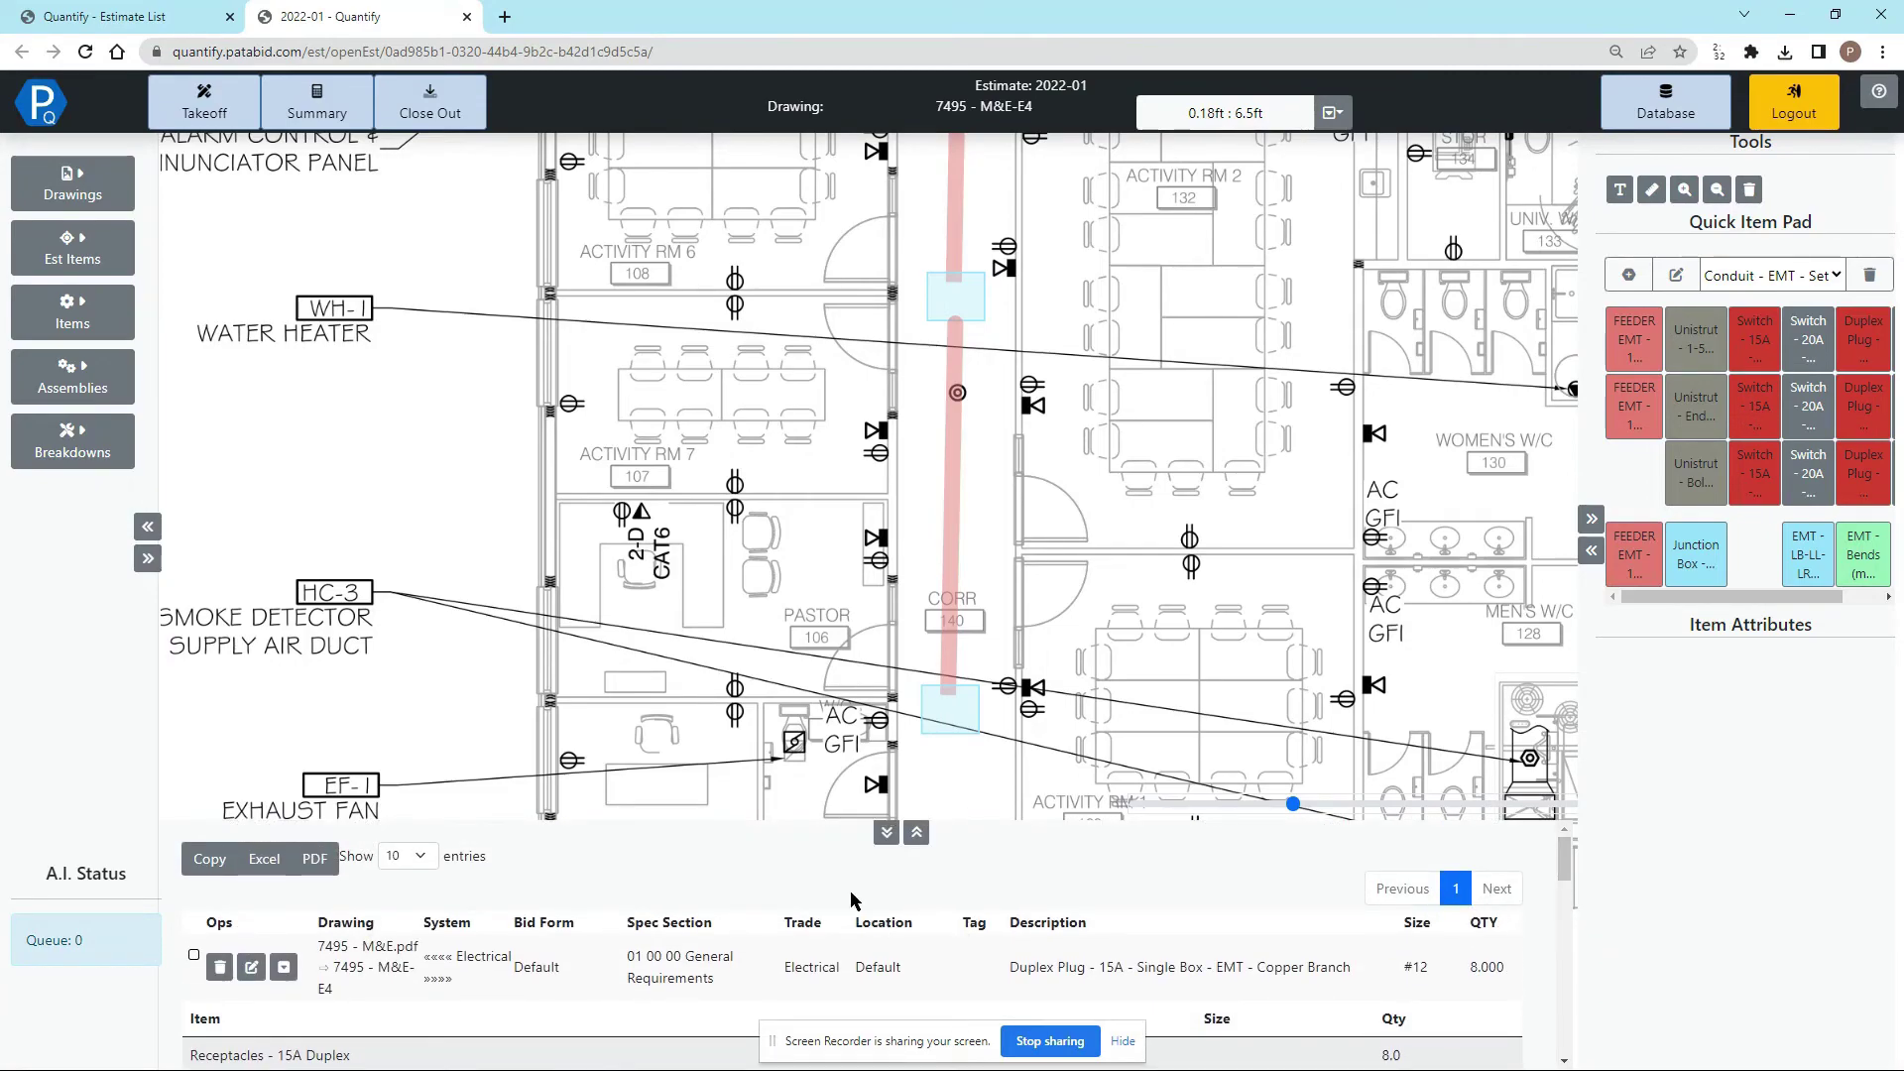